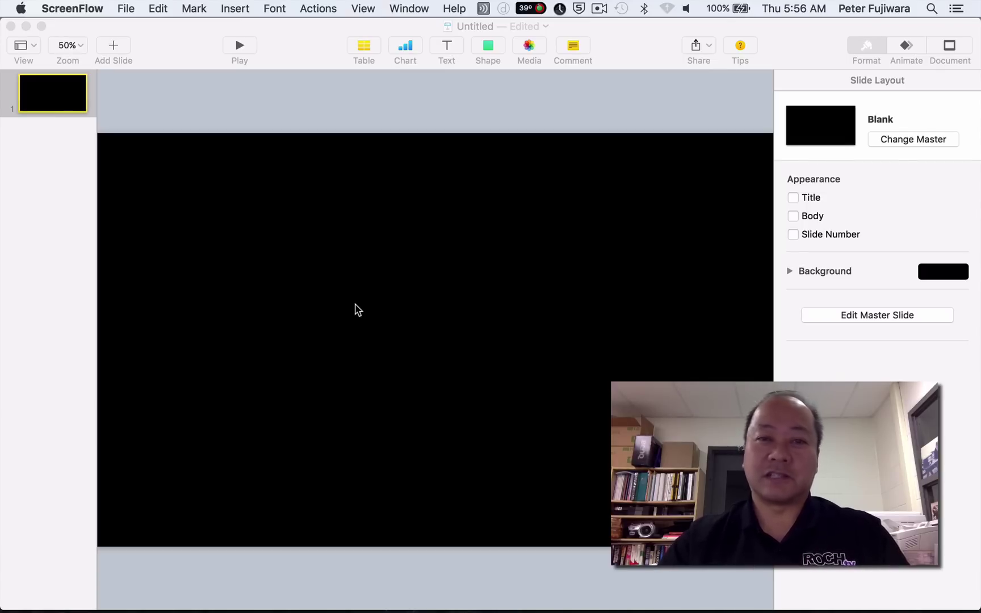
# Bring the untitled blank black Keynote presentation to the front as the active window.
pyautogui.click(126, 10)
pyautogui.moveTo(233, 5)
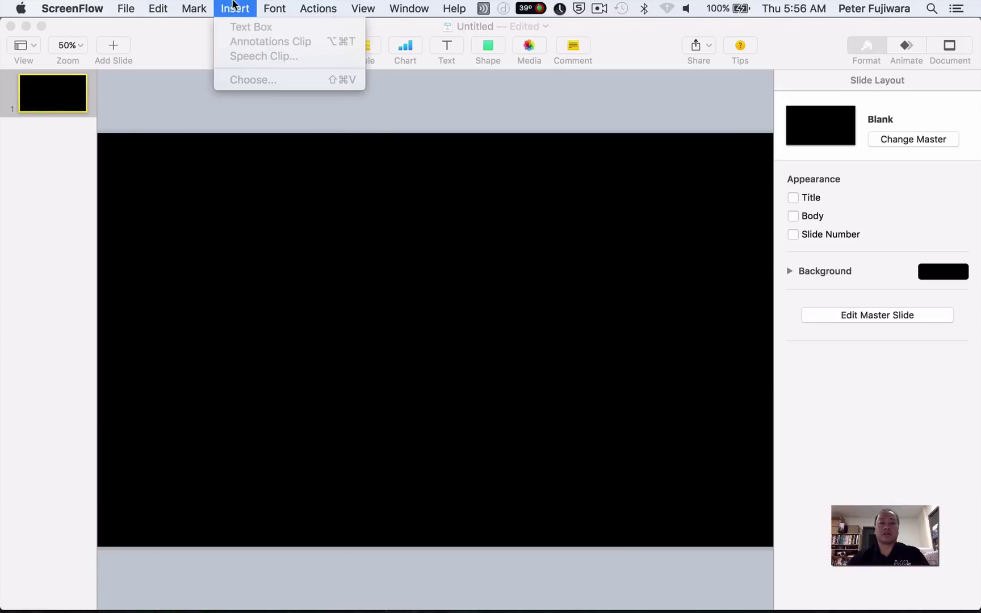
pyautogui.click(232, 185)
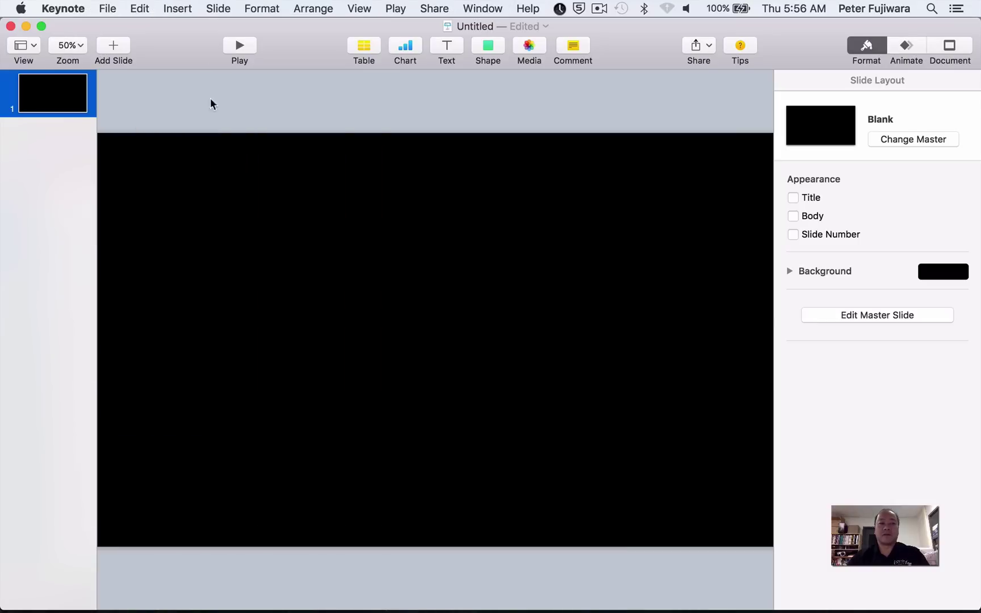
# Insert all four images from the For Keynote folder: Canon_5DSR, Nikon D810, Canon and Nikon logos.
pyautogui.click(193, 9)
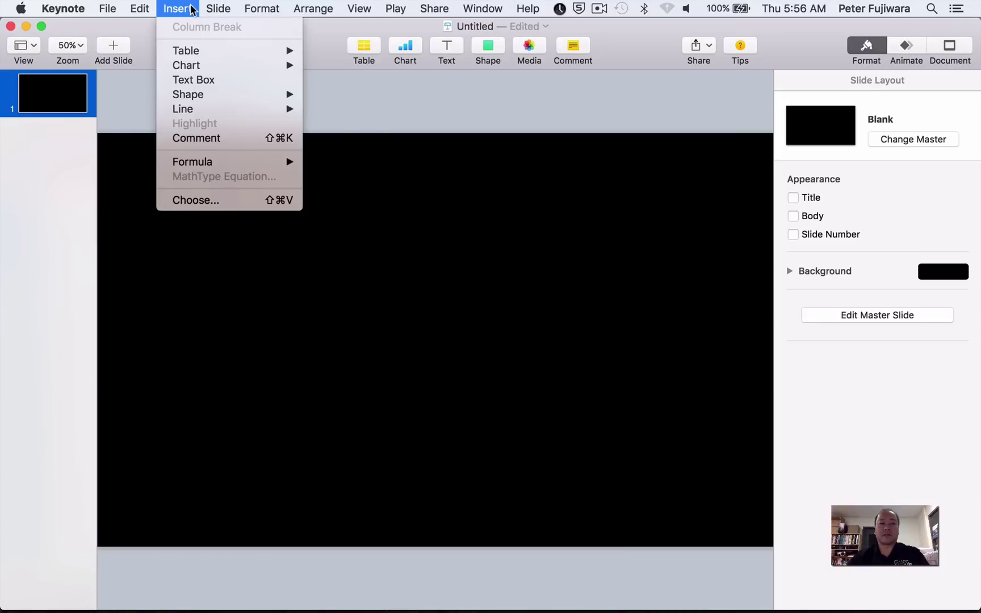
pyautogui.click(239, 202)
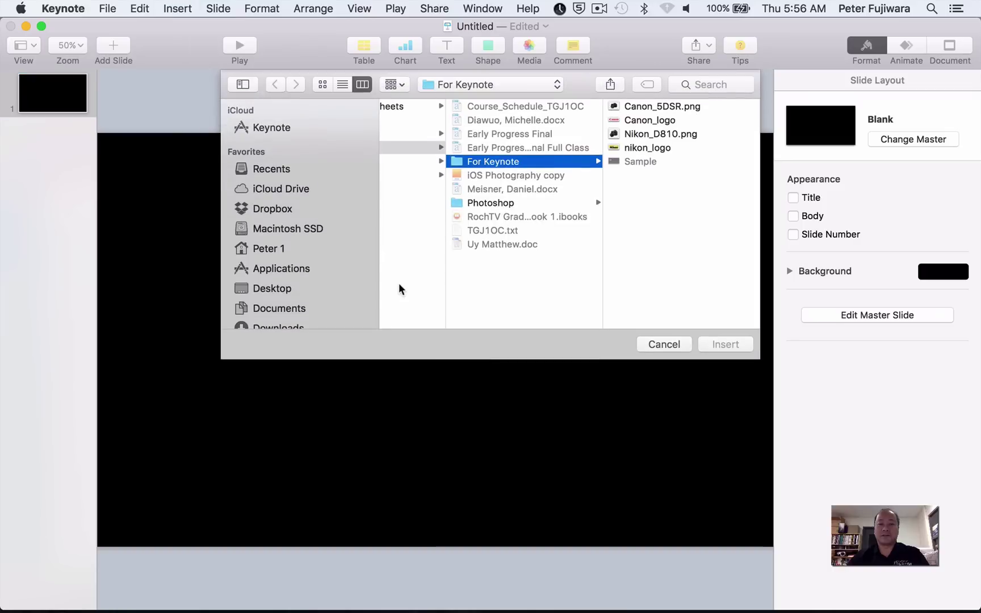
pyautogui.click(648, 108)
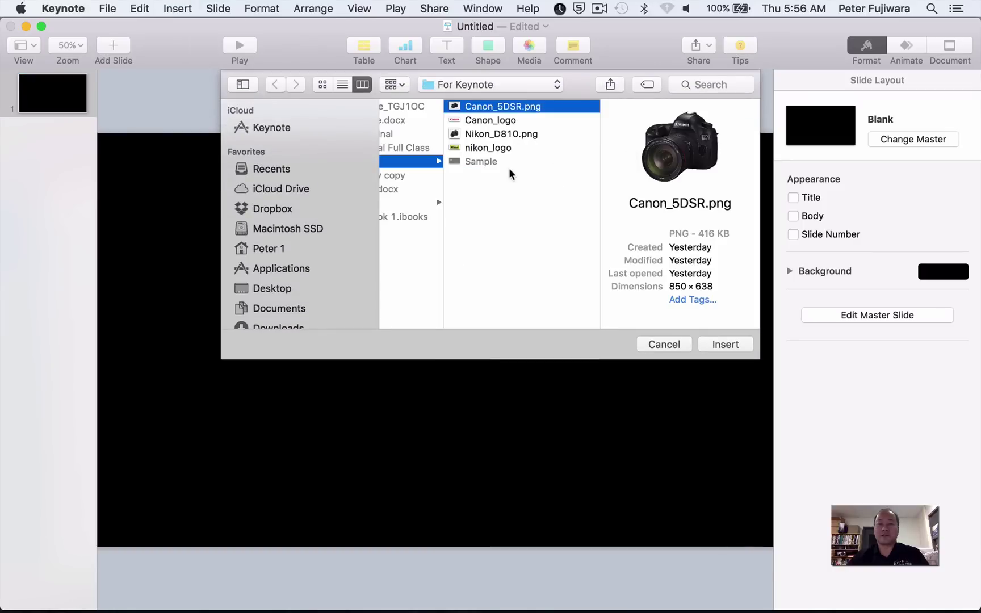
pyautogui.click(492, 149)
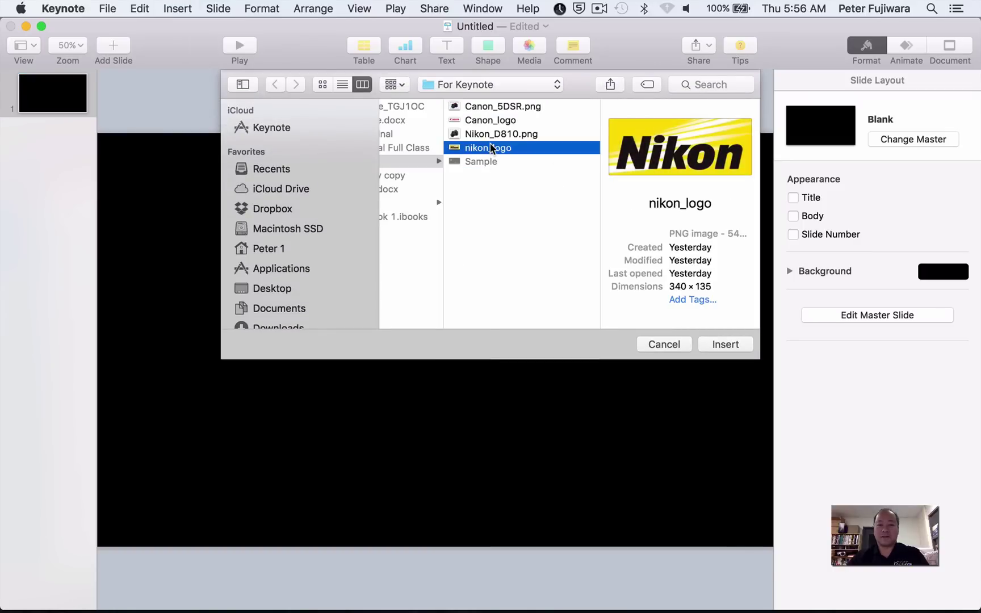
pyautogui.keyDown('shift'); pyautogui.click(490, 102); pyautogui.keyUp('shift')
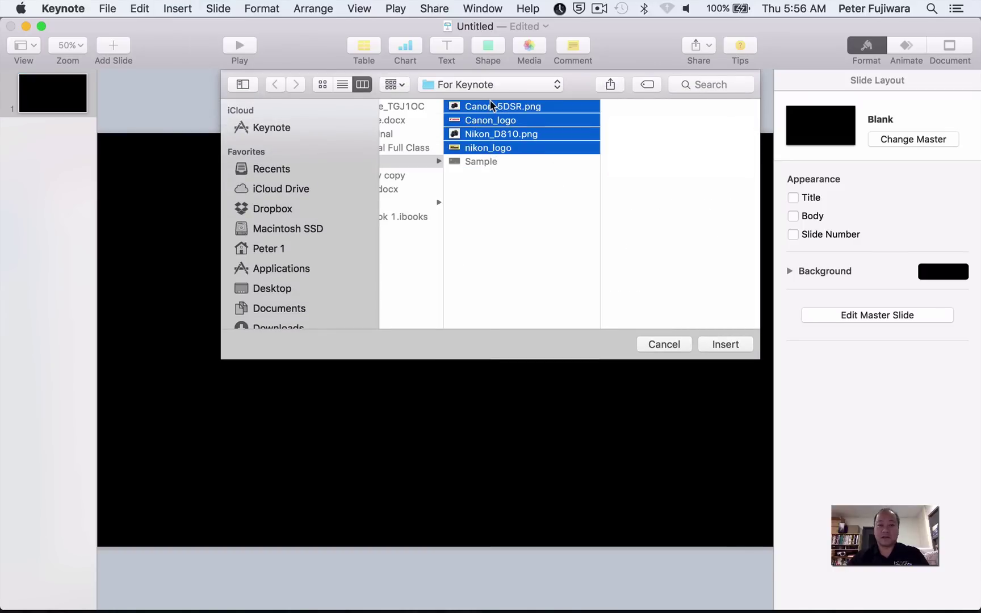
pyautogui.click(726, 342)
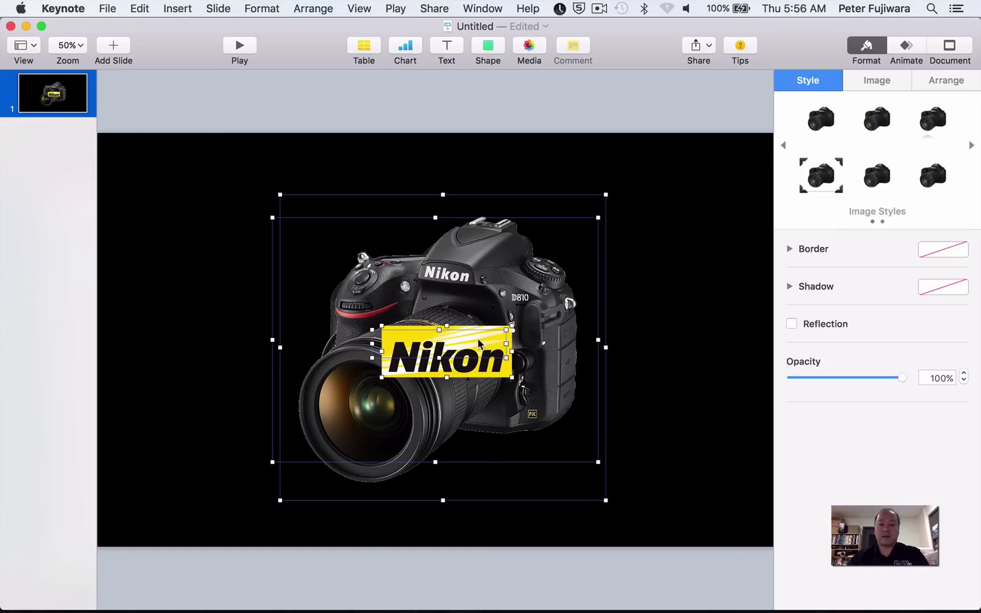
# Move the Nikon logo upper left, separate the two cameras, and place the Canon logo above it.
pyautogui.click(697, 335)
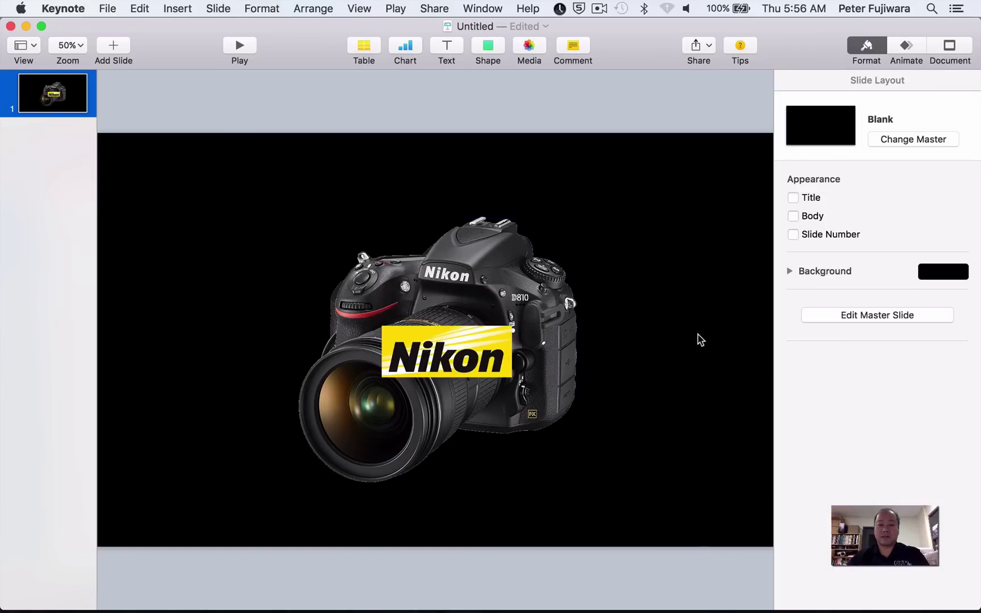
pyautogui.click(459, 333)
pyautogui.moveTo(459, 333); pyautogui.dragTo(222, 250)
pyautogui.moveTo(441, 292); pyautogui.dragTo(373, 406)
pyautogui.moveTo(463, 280); pyautogui.dragTo(632, 352)
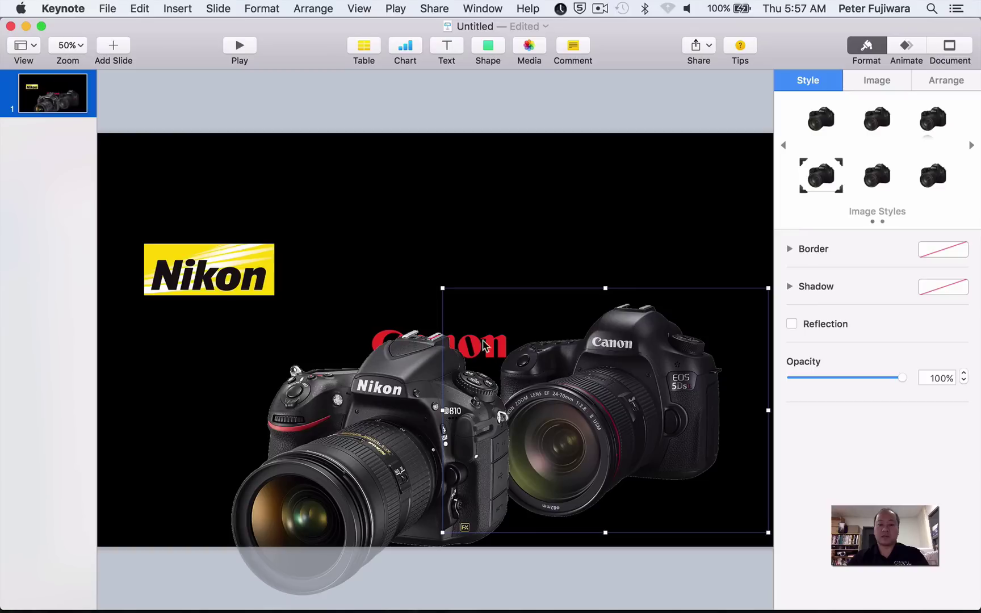
pyautogui.click(386, 335)
pyautogui.moveTo(386, 335); pyautogui.dragTo(160, 200)
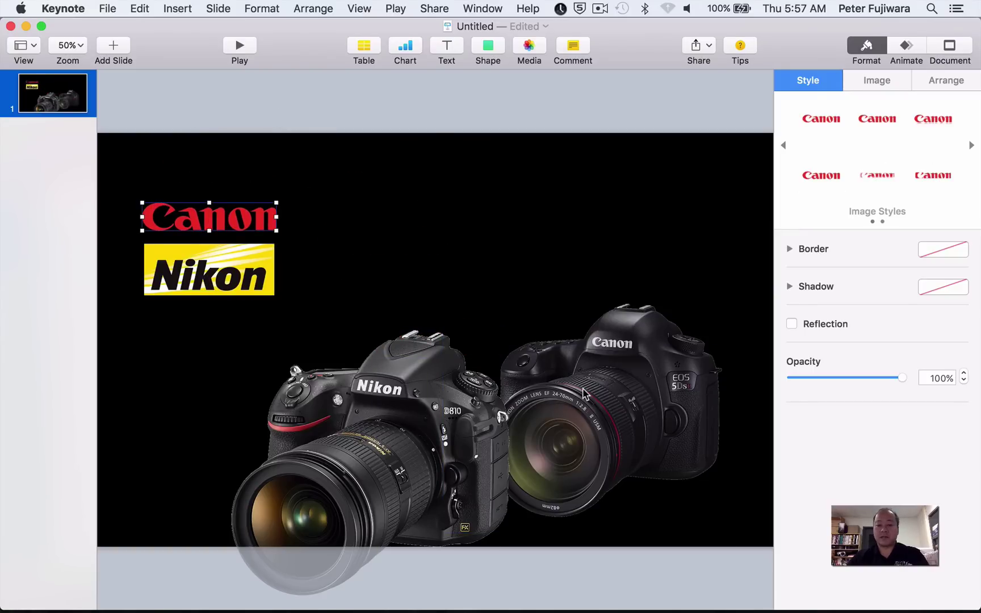
# Shift the Canon camera right and shrink the Nikon camera, leveling it with the Canon.
pyautogui.moveTo(585, 392); pyautogui.dragTo(620, 391)
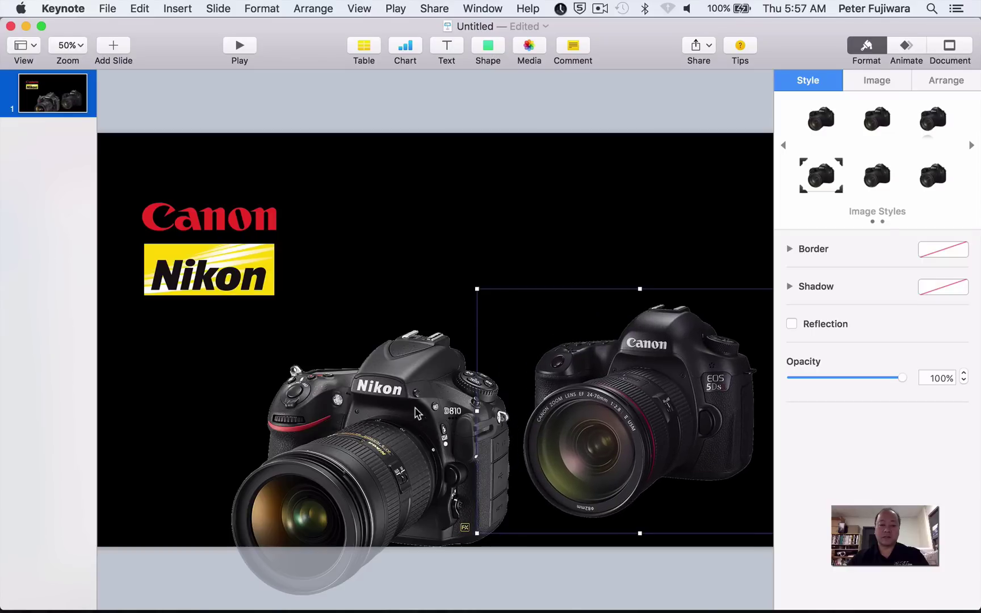
pyautogui.moveTo(417, 412); pyautogui.dragTo(430, 363)
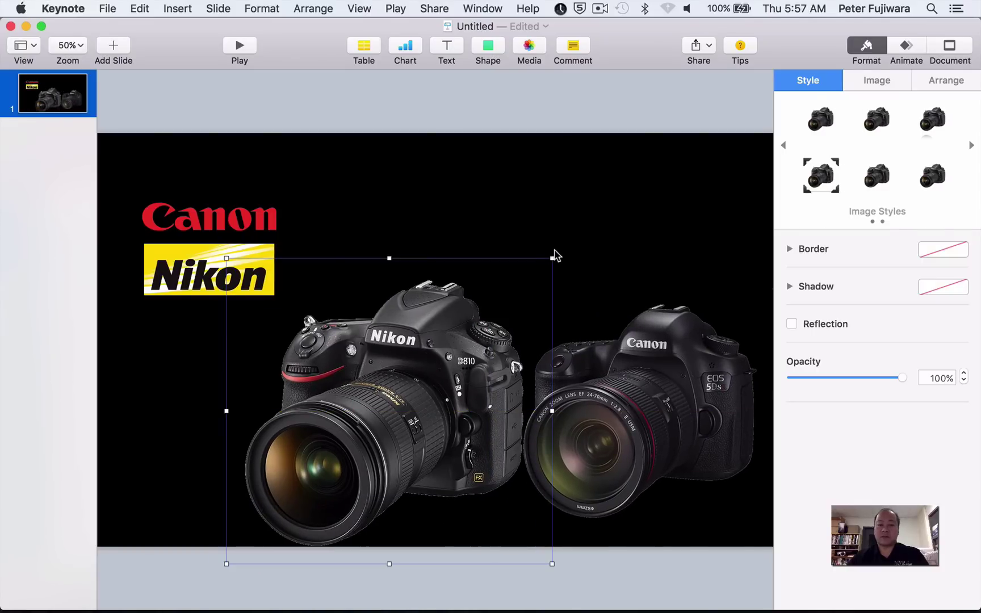
pyautogui.moveTo(548, 260); pyautogui.dragTo(498, 317)
pyautogui.moveTo(423, 389); pyautogui.dragTo(438, 370)
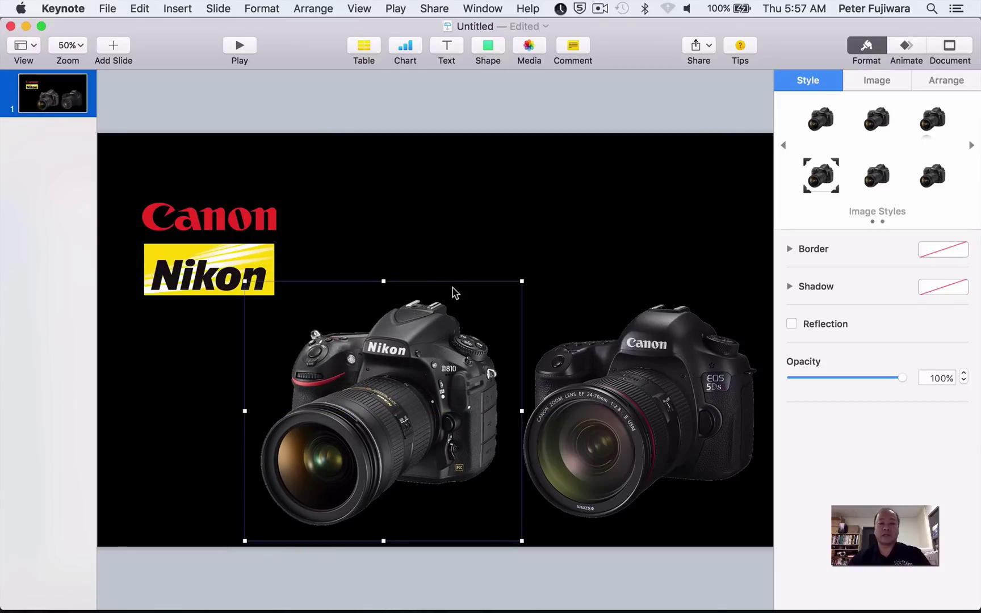
# Resize the Canon camera to 414 × 311 pt and the Nikon to 331 × 311 pt, aligned at lower right.
pyautogui.click(683, 338)
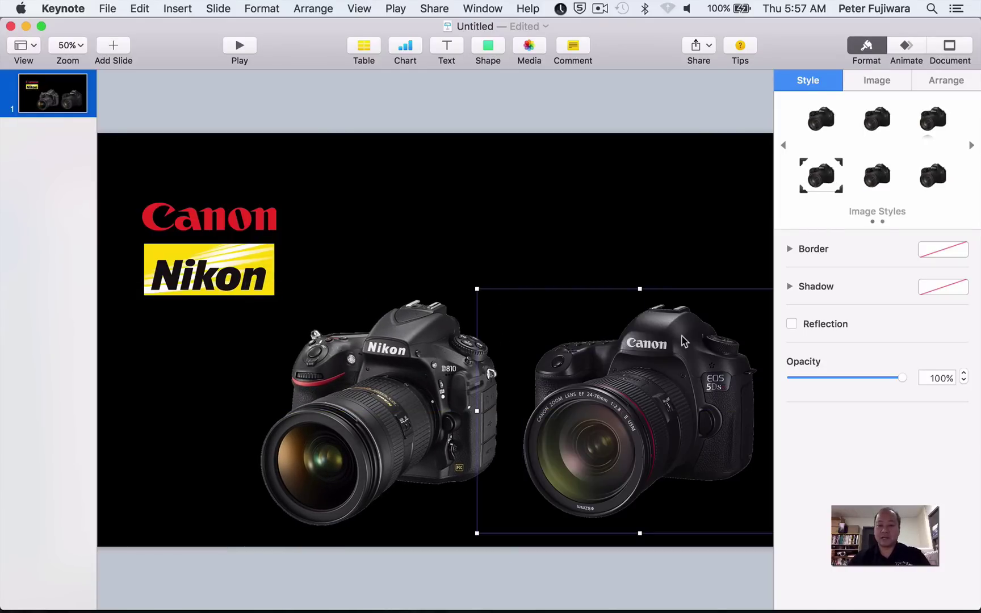
pyautogui.moveTo(473, 291); pyautogui.dragTo(624, 441)
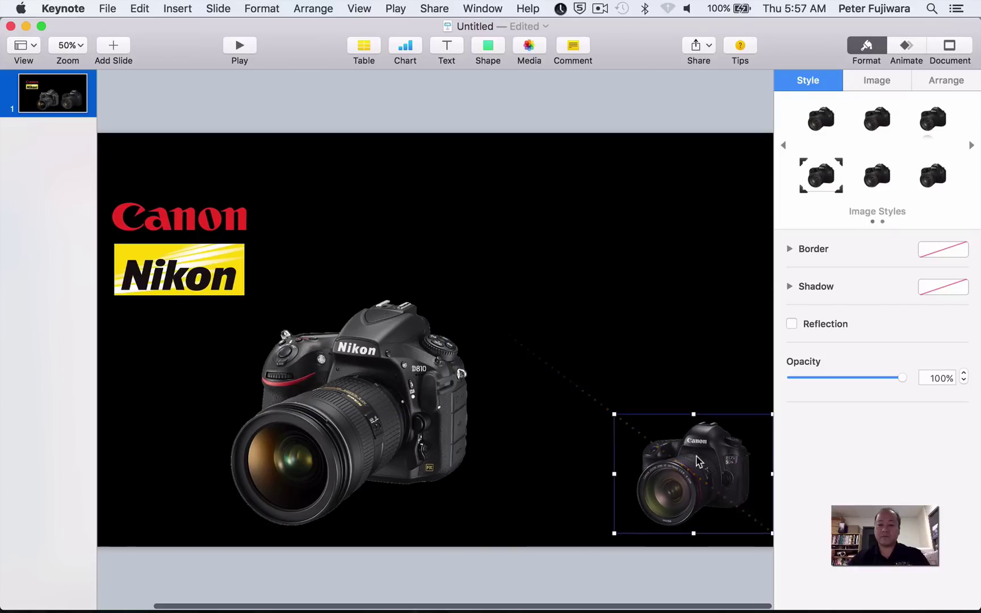
pyautogui.moveTo(699, 457); pyautogui.dragTo(683, 440)
pyautogui.click(270, 317)
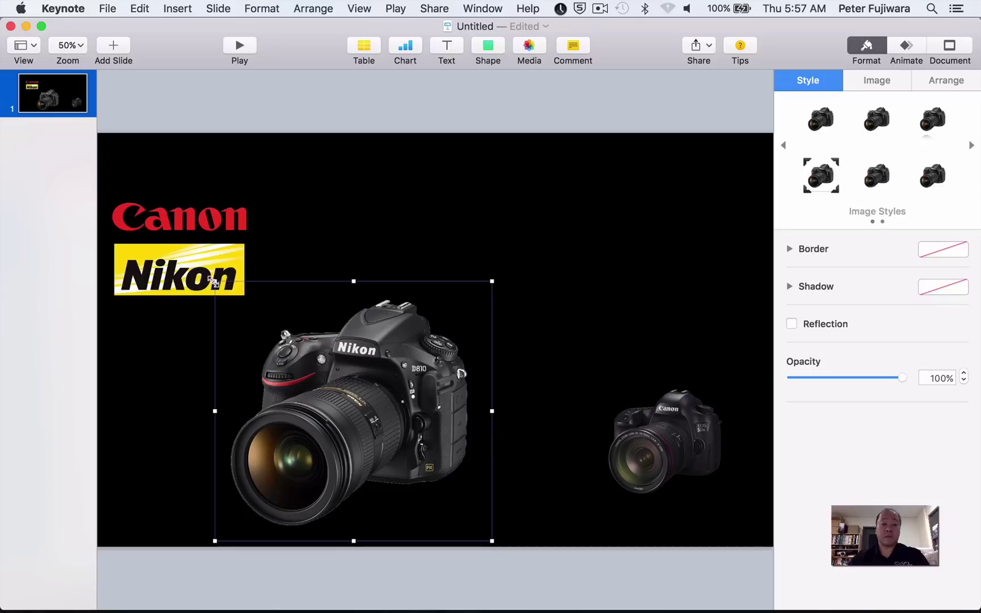
pyautogui.moveTo(213, 282); pyautogui.dragTo(381, 412)
pyautogui.moveTo(430, 492); pyautogui.dragTo(492, 458)
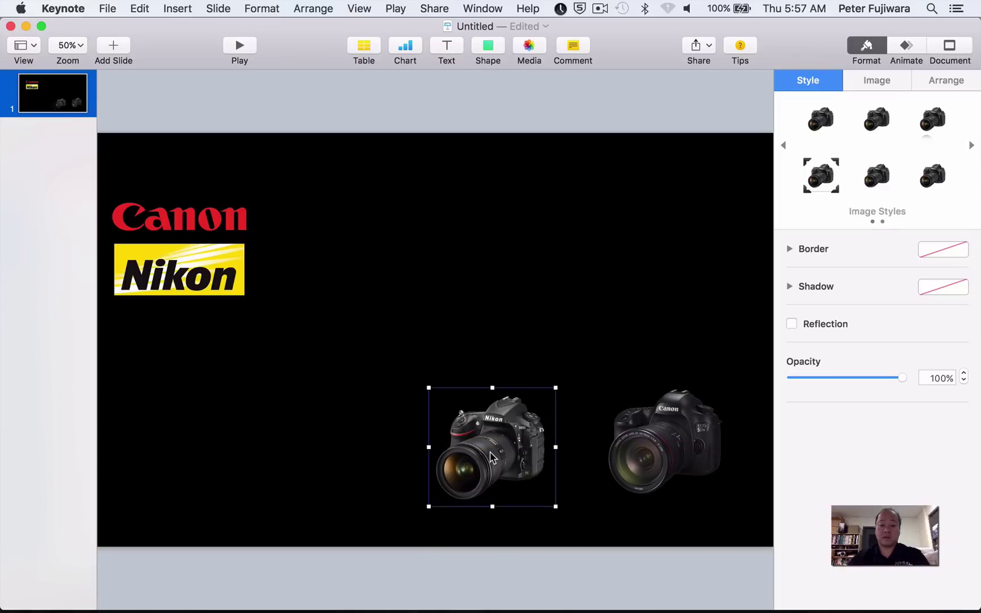
# Select both logos together and move them slightly up and to the right.
pyautogui.click(520, 364)
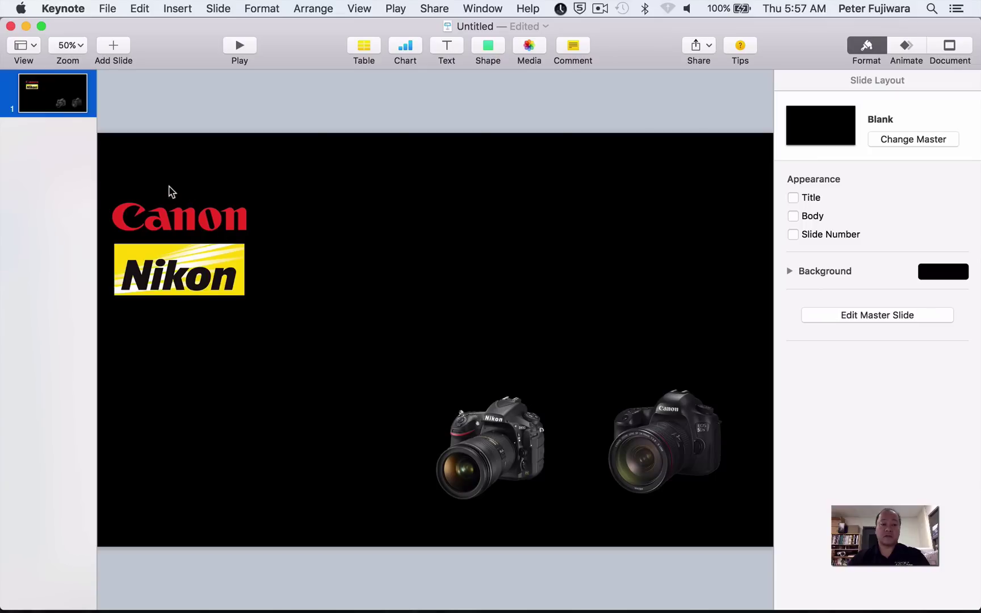
pyautogui.moveTo(171, 190); pyautogui.dragTo(228, 322)
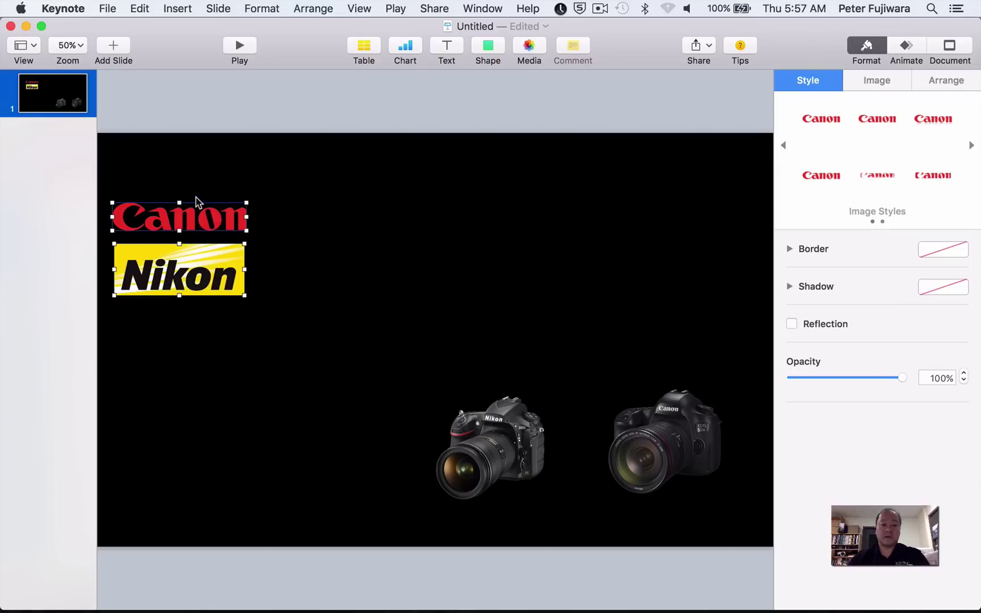
pyautogui.click(196, 222)
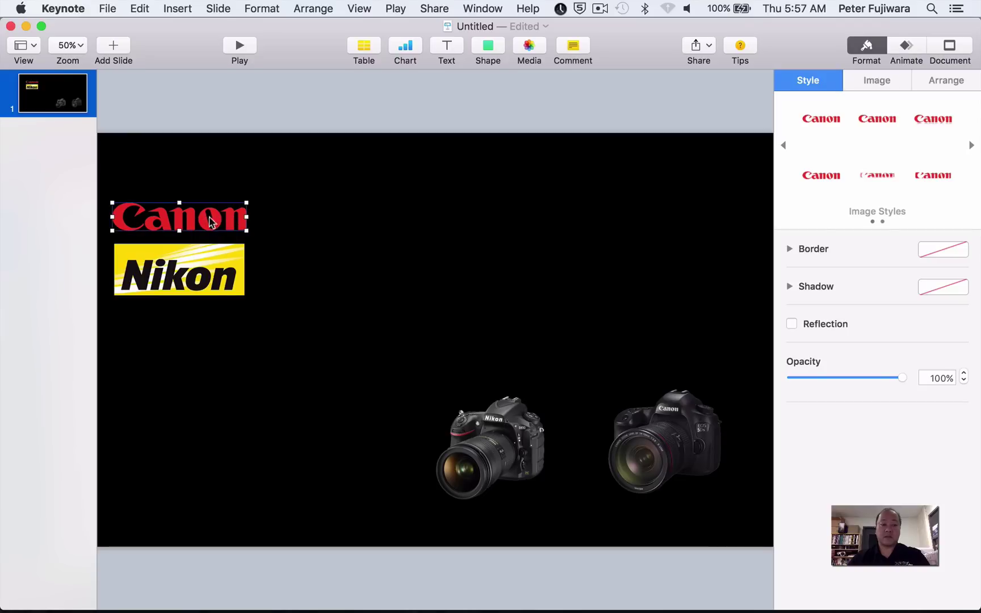
pyautogui.keyDown('shift'); pyautogui.click(212, 294); pyautogui.keyUp('shift')
pyautogui.keyDown('shift'); pyautogui.click(212, 293); pyautogui.keyUp('shift')
pyautogui.keyDown('shift'); pyautogui.click(221, 292); pyautogui.keyUp('shift')
pyautogui.moveTo(221, 292); pyautogui.dragTo(248, 260)
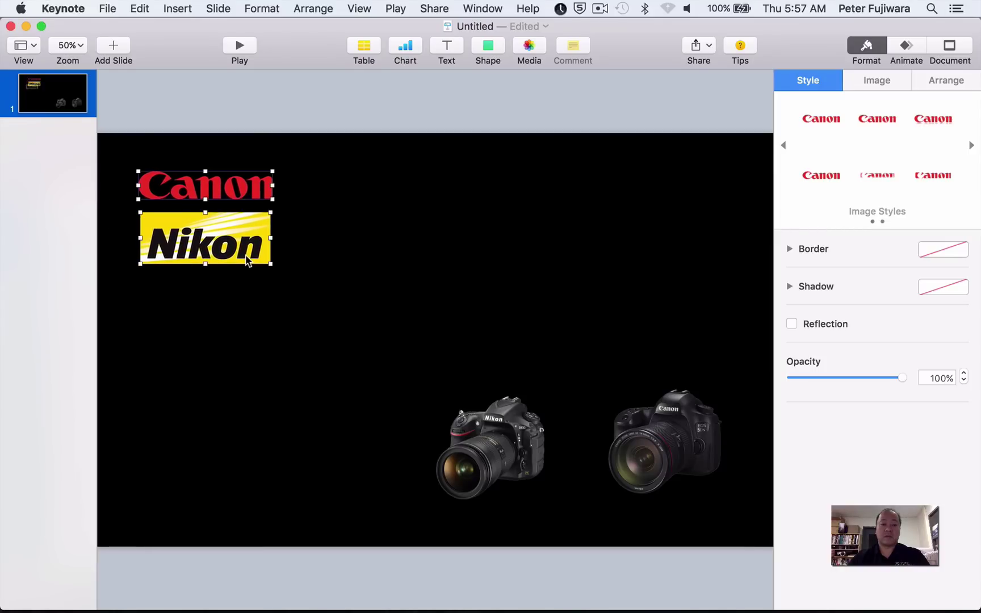
pyautogui.click(337, 359)
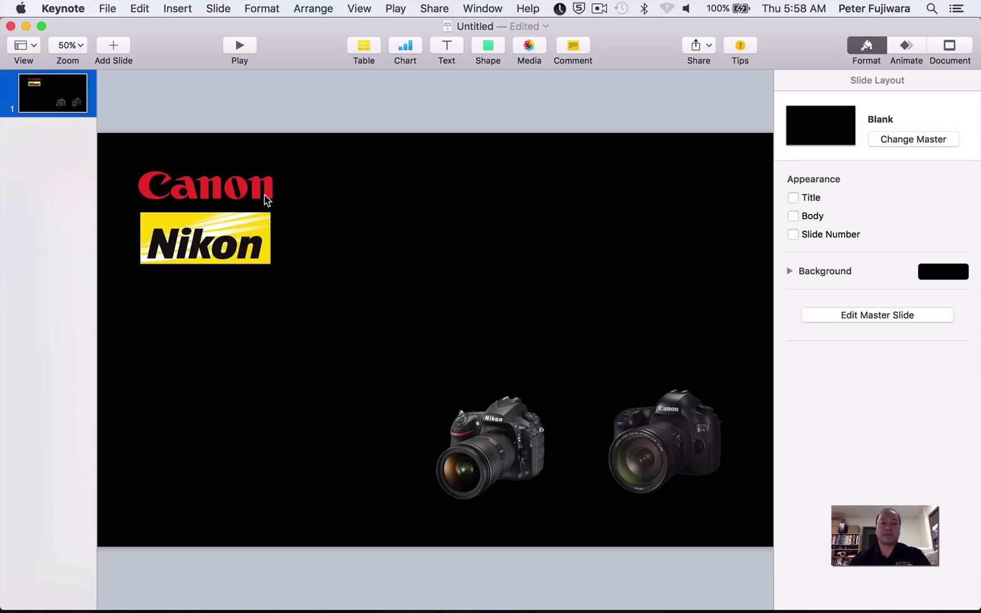
# Duplicate slide 1 to create slide 2.
pyautogui.rightClick(66, 94)
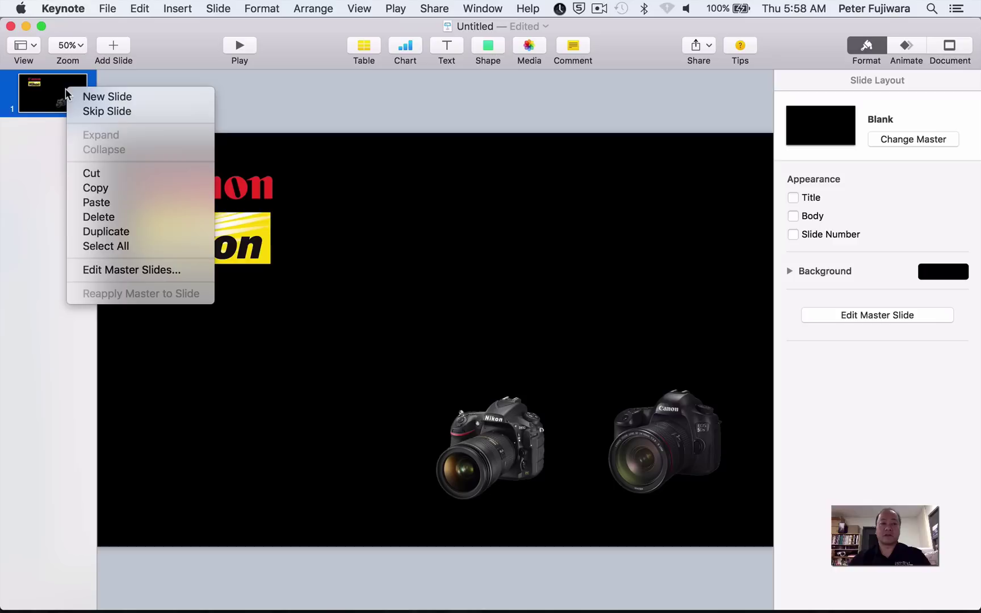
pyautogui.click(145, 234)
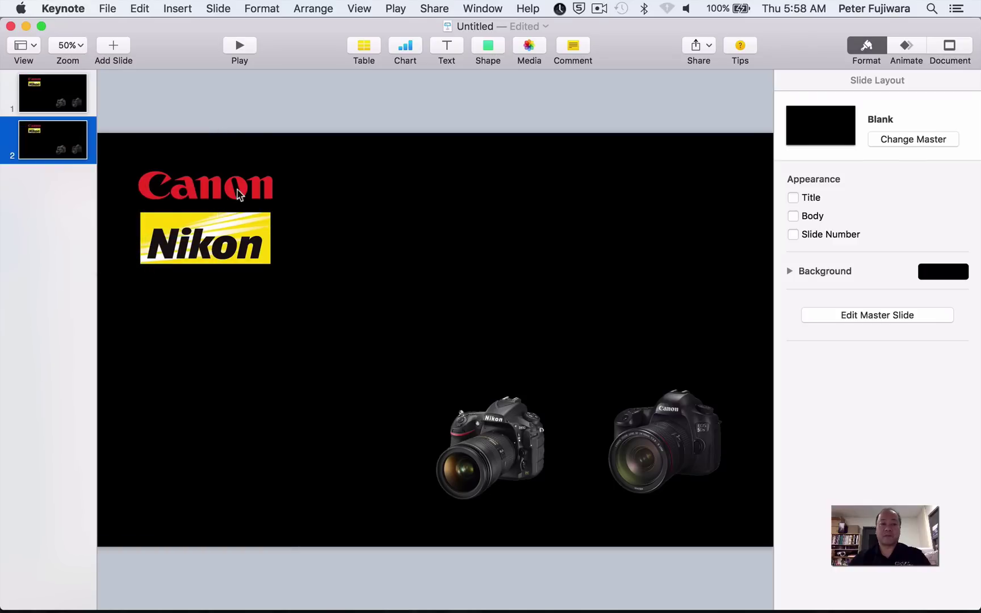
pyautogui.click(53, 100)
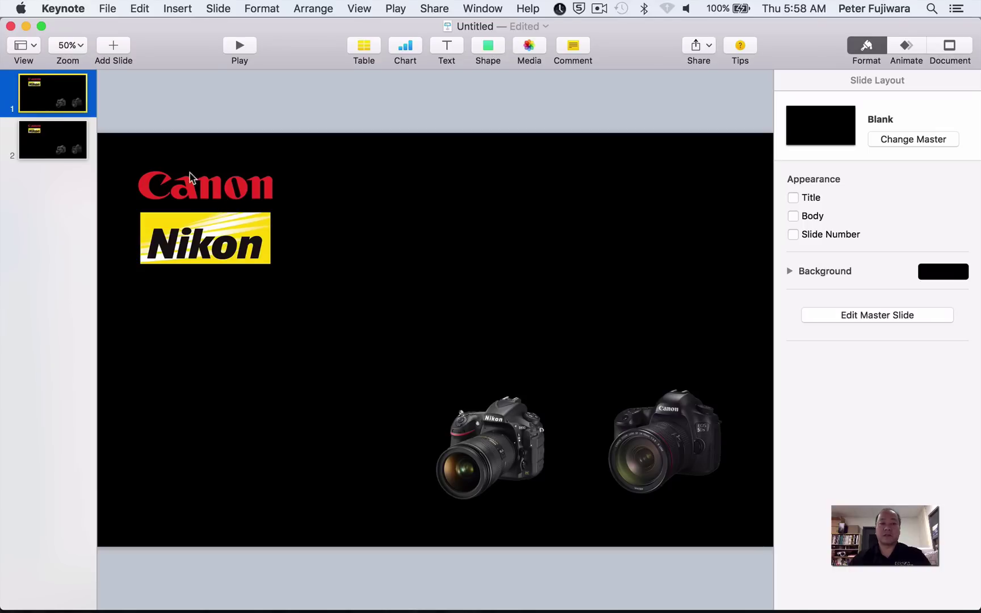
pyautogui.click(59, 145)
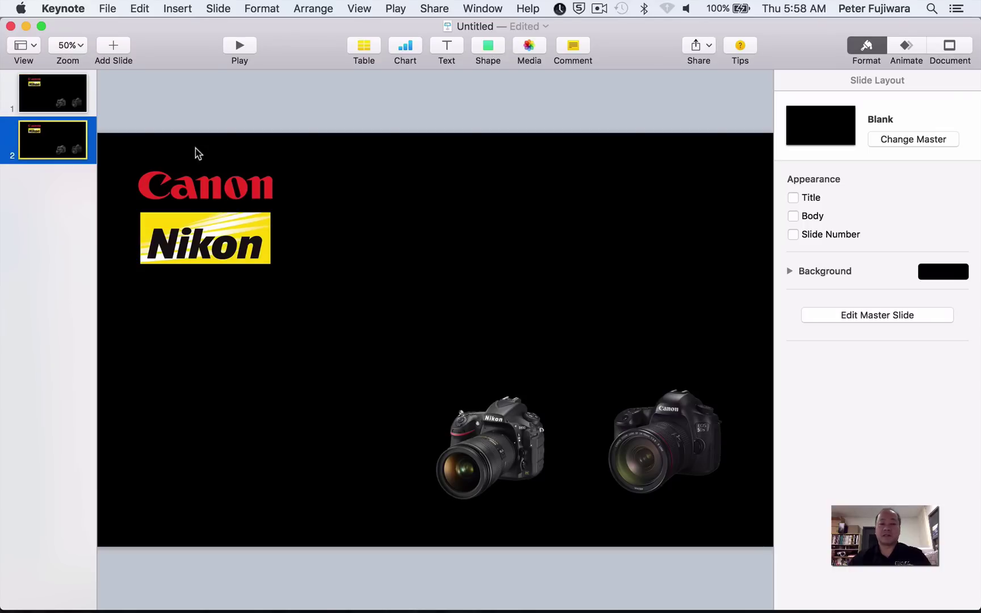
# On slide 2, enlarge the Canon camera to 820 × 616 pt and move the Nikon camera left.
pyautogui.click(667, 431)
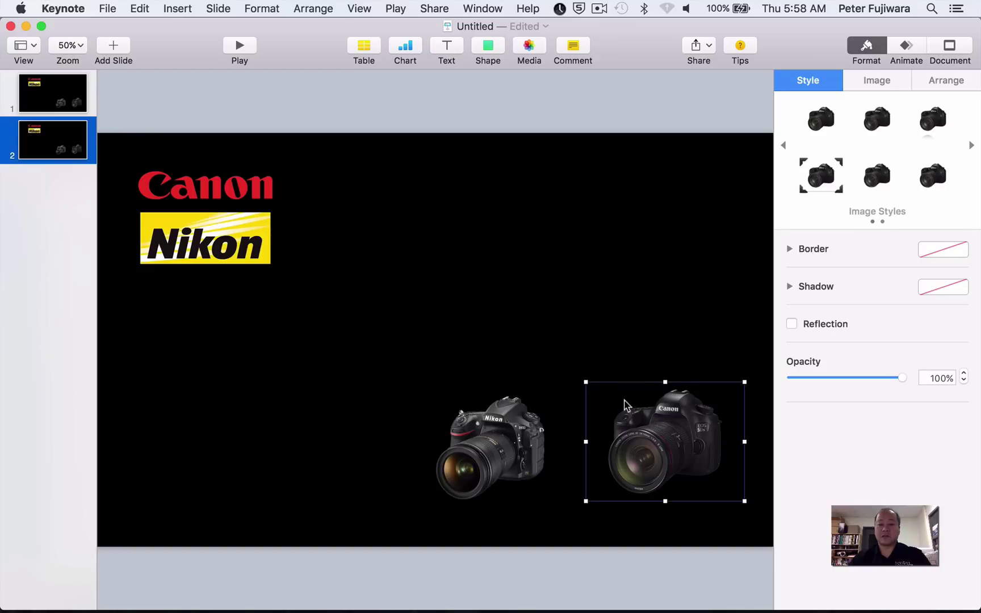
pyautogui.moveTo(583, 383); pyautogui.dragTo(413, 237)
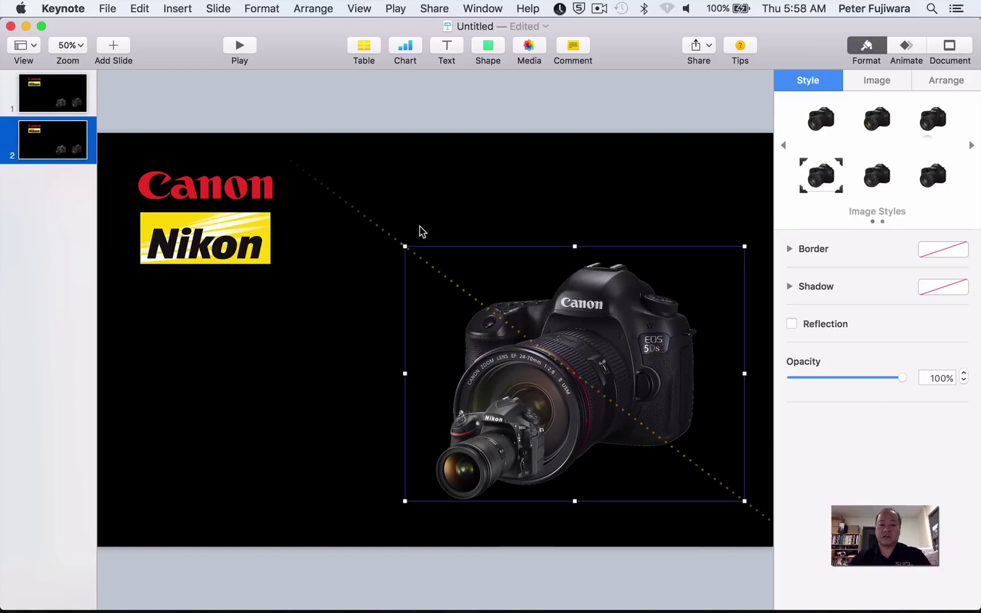
pyautogui.click(509, 435)
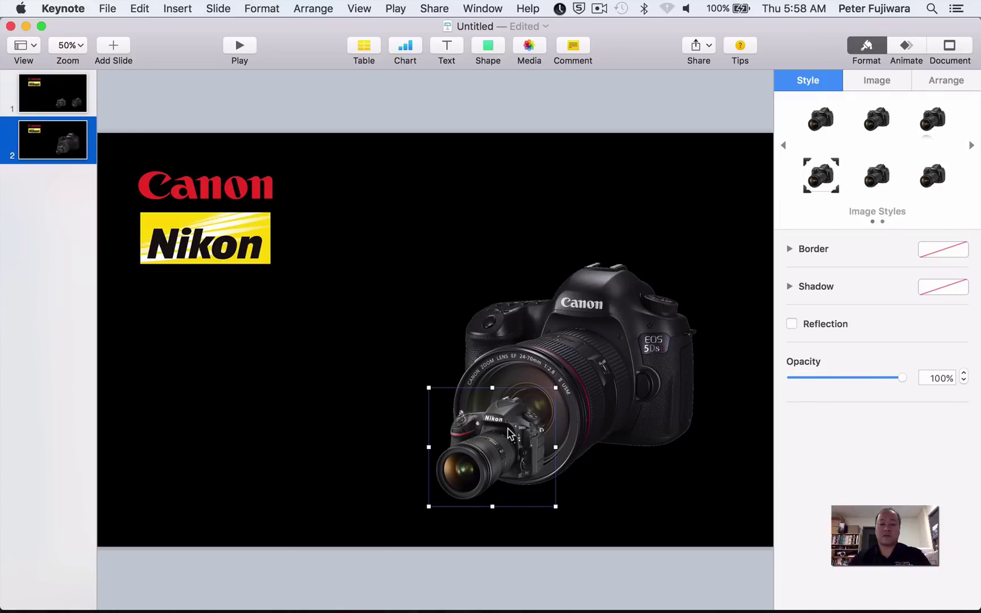
pyautogui.moveTo(509, 434); pyautogui.dragTo(225, 429)
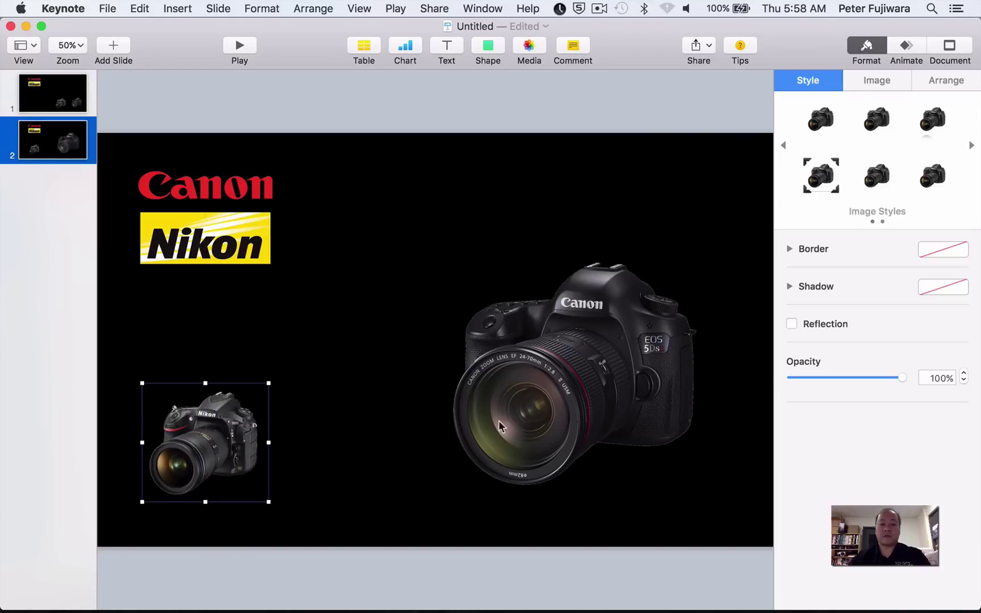
# Add a 2.00 s Magic Move transition to slide 1, dismissing the explanation dialog.
pyautogui.click(572, 424)
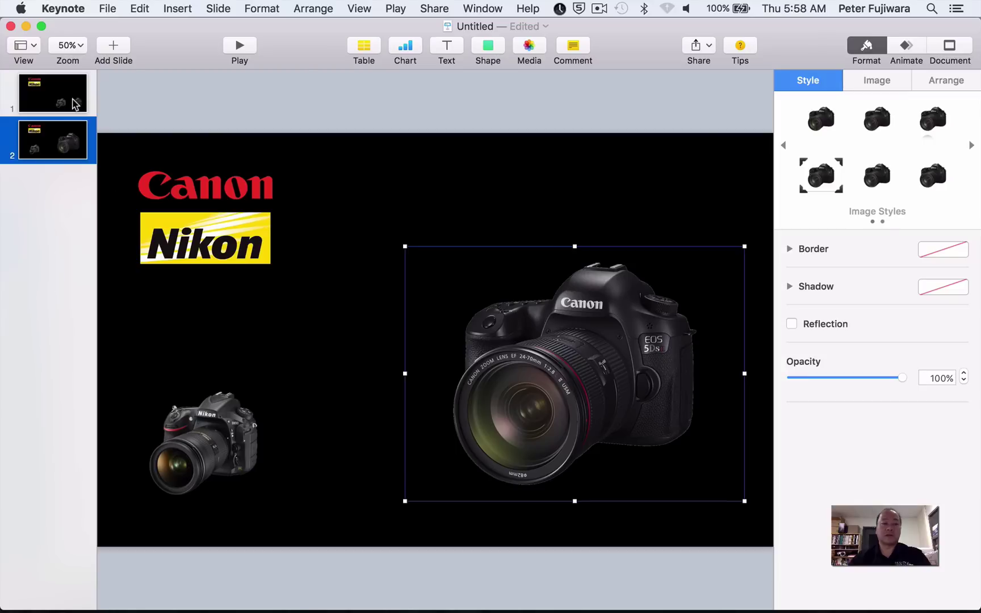
pyautogui.click(75, 104)
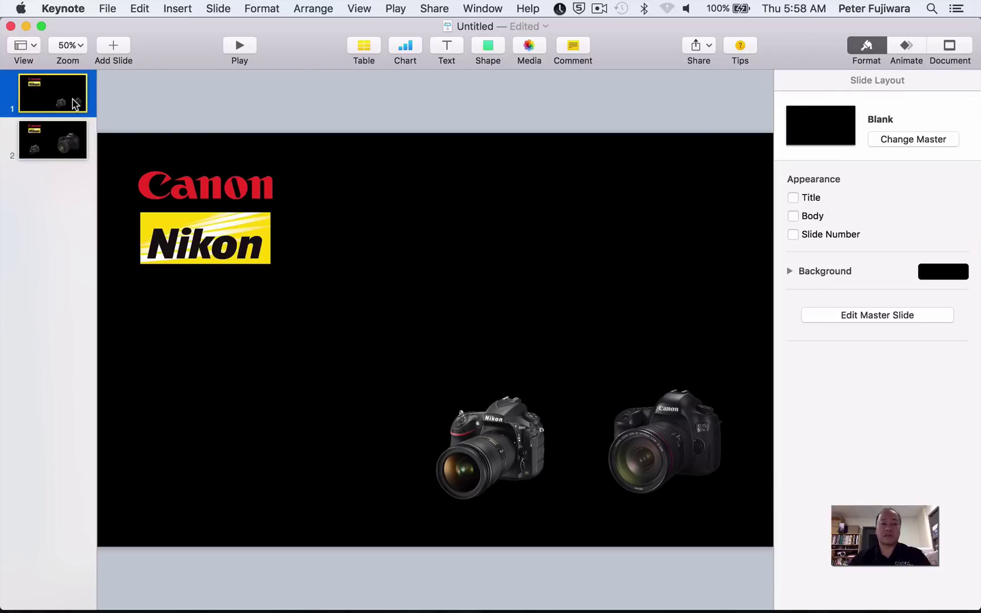
pyautogui.click(908, 46)
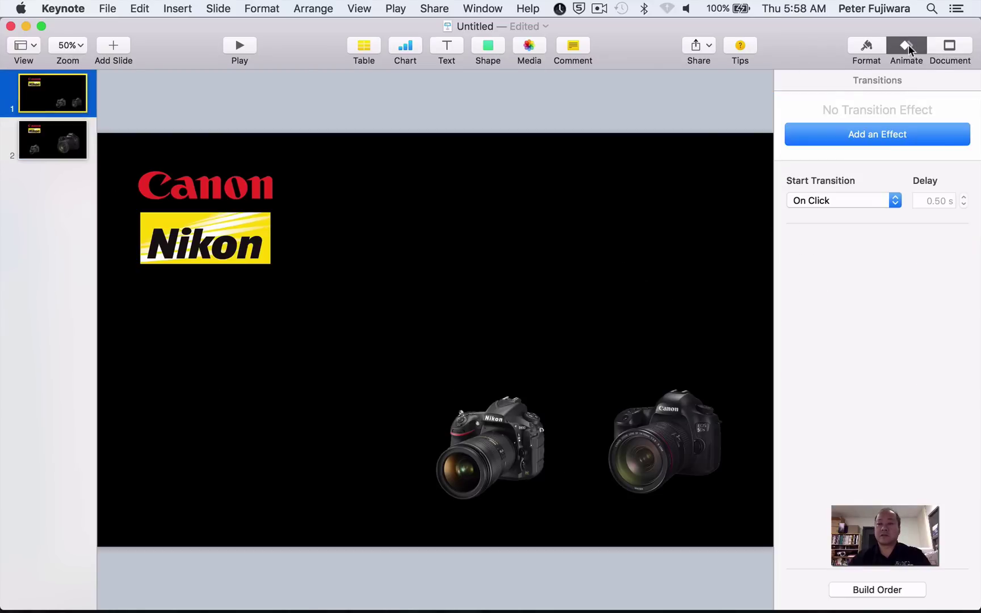
pyautogui.click(883, 130)
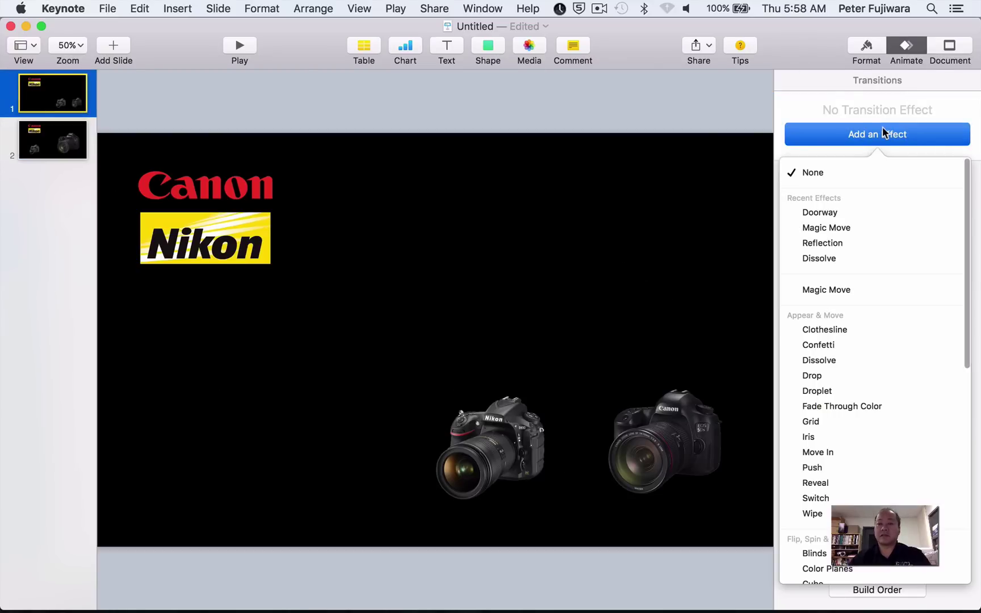
pyautogui.click(861, 228)
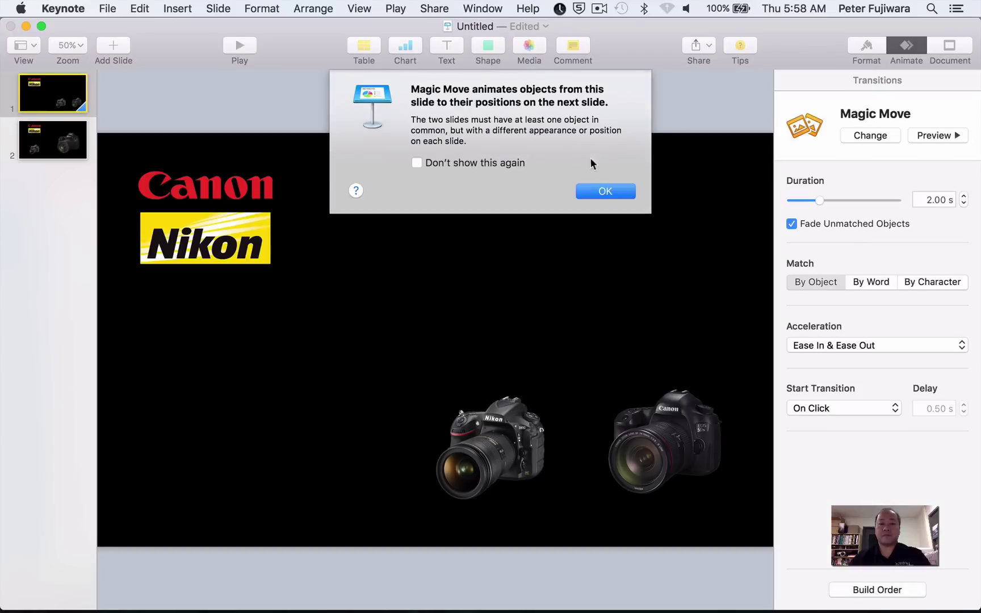
pyautogui.click(606, 192)
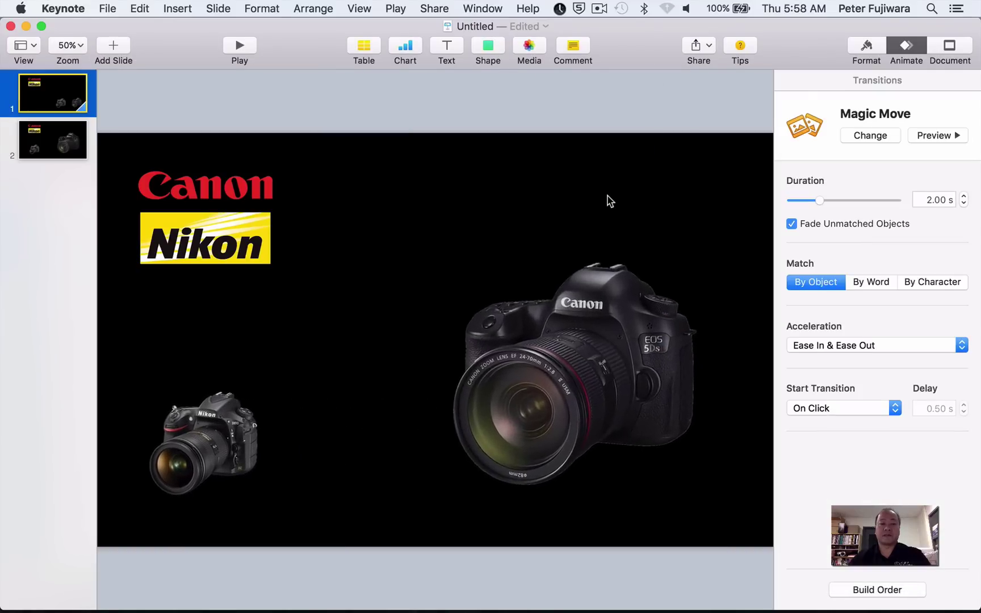
# Link the Canon logo on slide 1 to slide 2 using Add Link, then reselect slide 1.
pyautogui.click(203, 188)
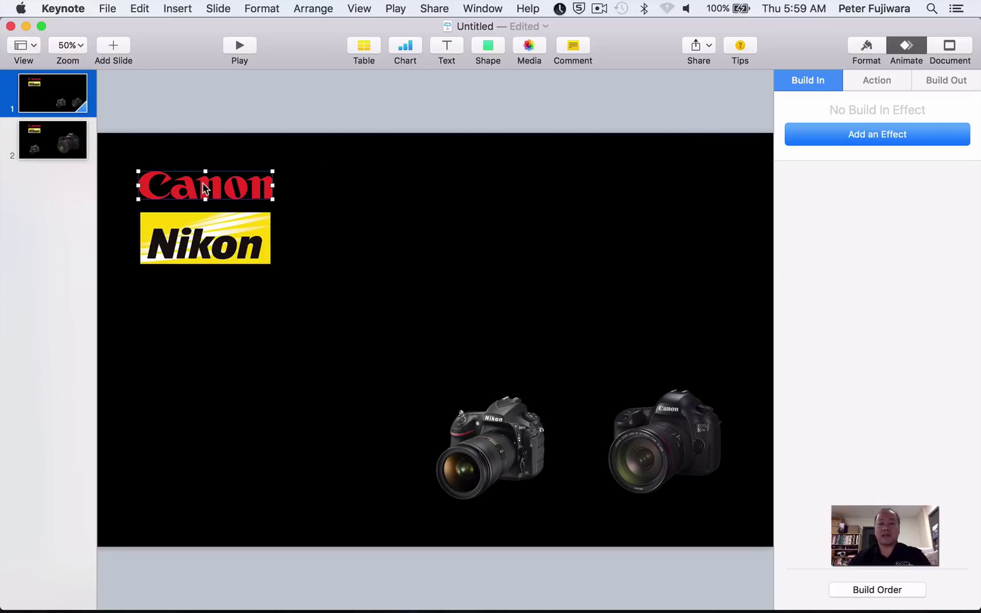
pyautogui.rightClick(204, 189)
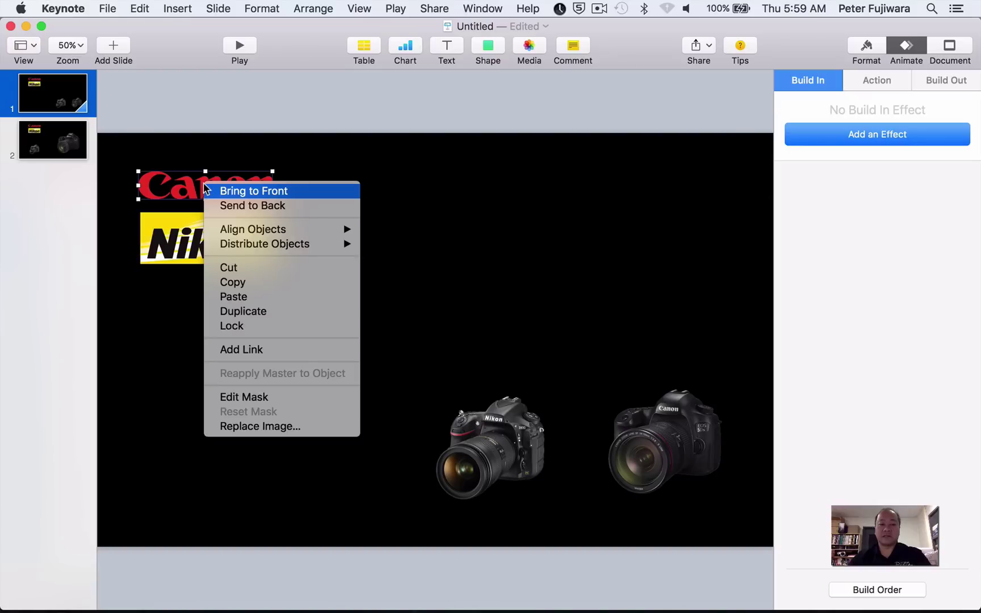
pyautogui.click(241, 349)
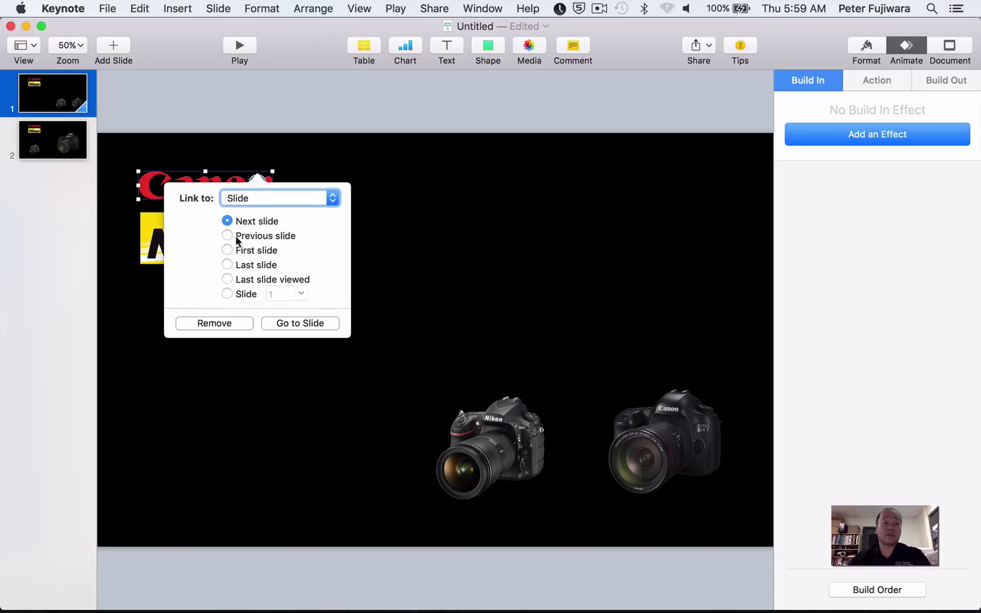
pyautogui.click(227, 293)
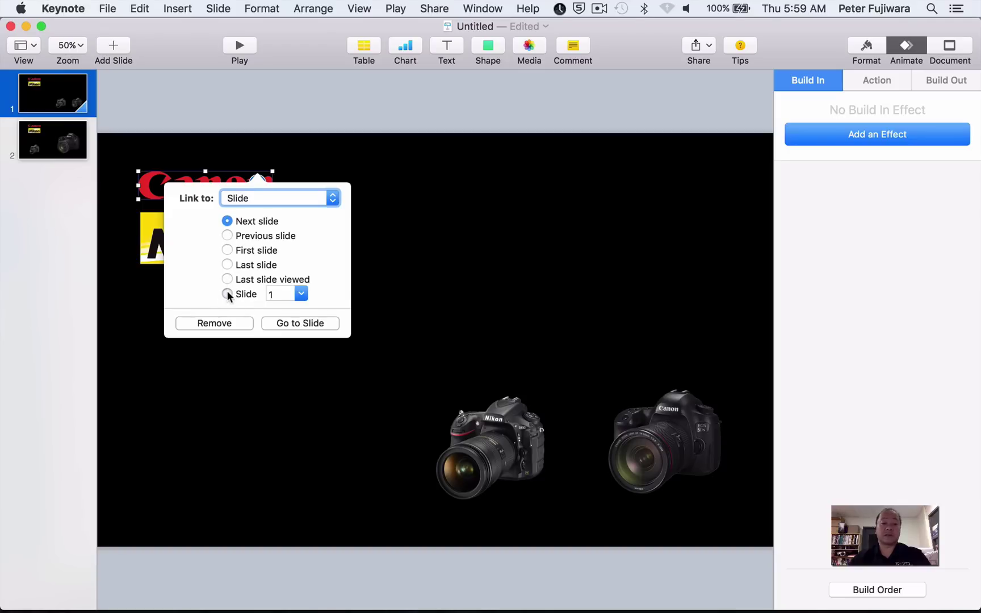
pyautogui.click(300, 294)
pyautogui.click(290, 327)
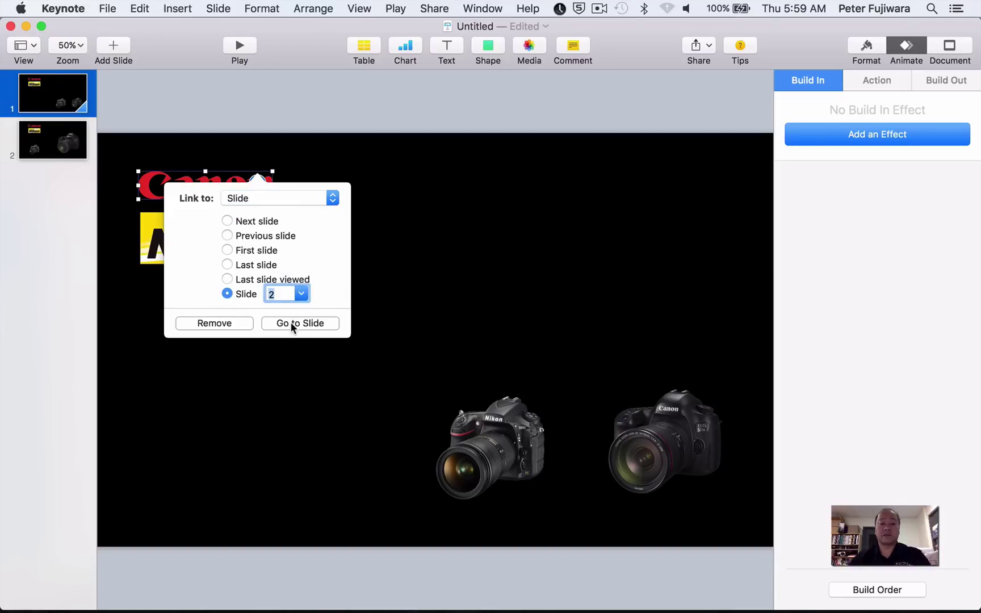
pyautogui.click(316, 324)
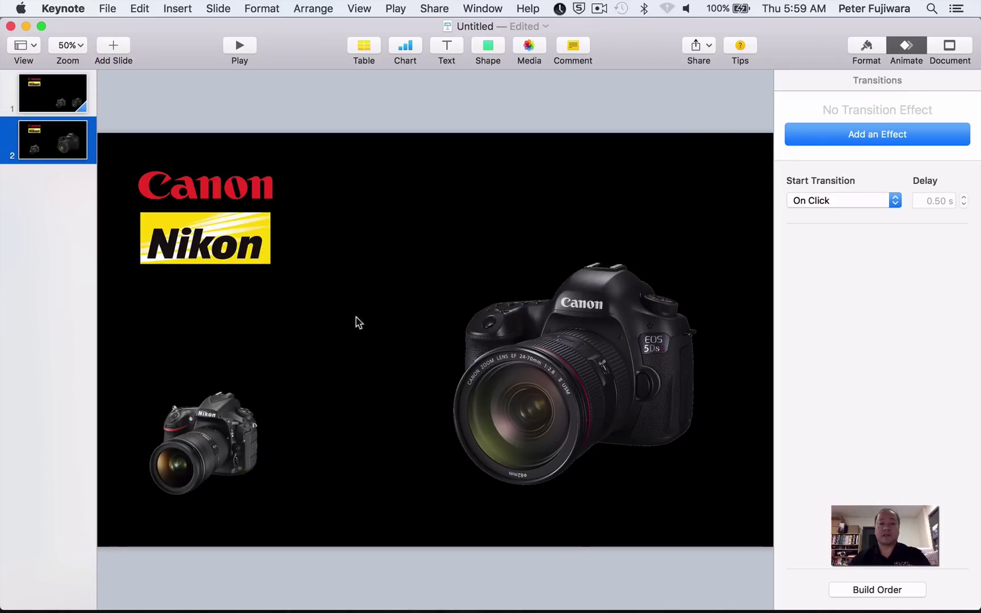
pyautogui.click(63, 96)
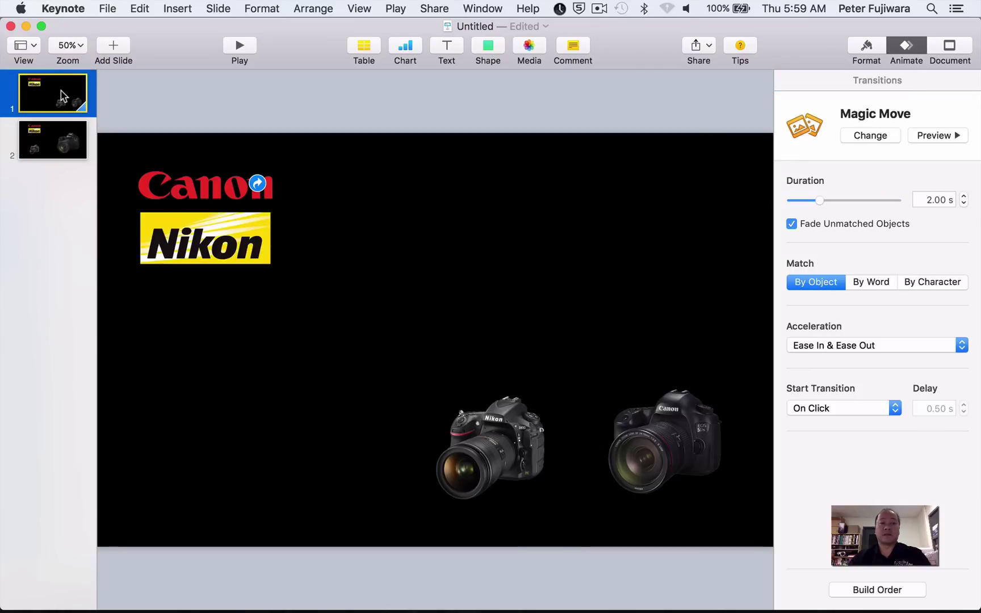
# Play the slideshow to test the logo link and Magic Move, then return to slide 2.
pyautogui.click(245, 46)
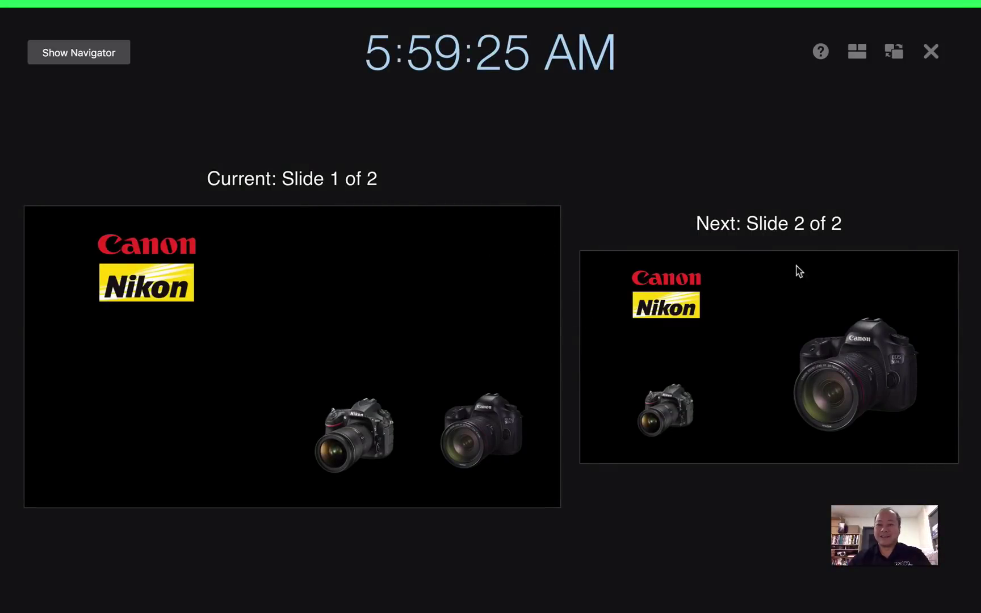
pyautogui.click(931, 52)
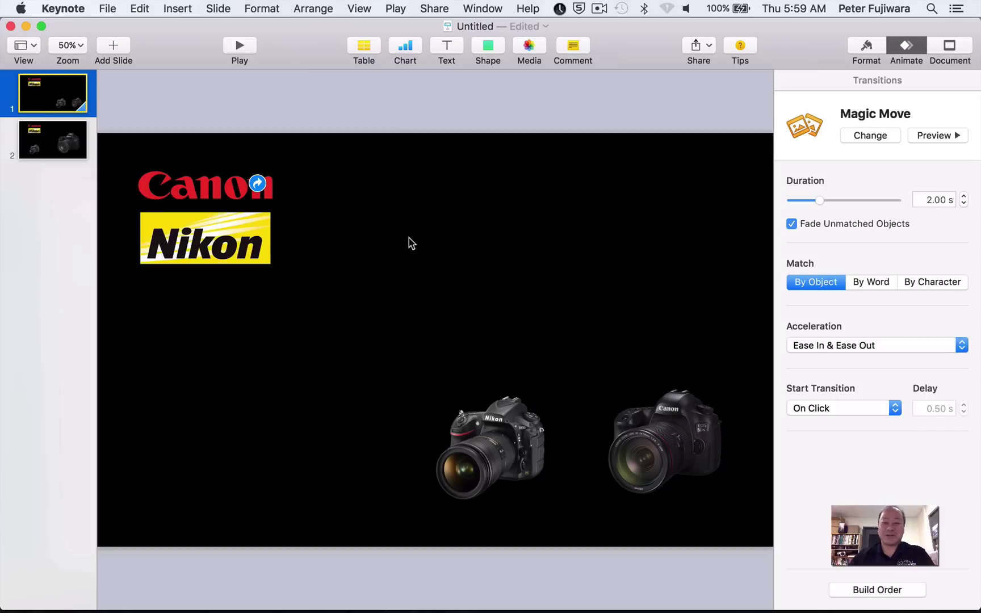
pyautogui.click(55, 147)
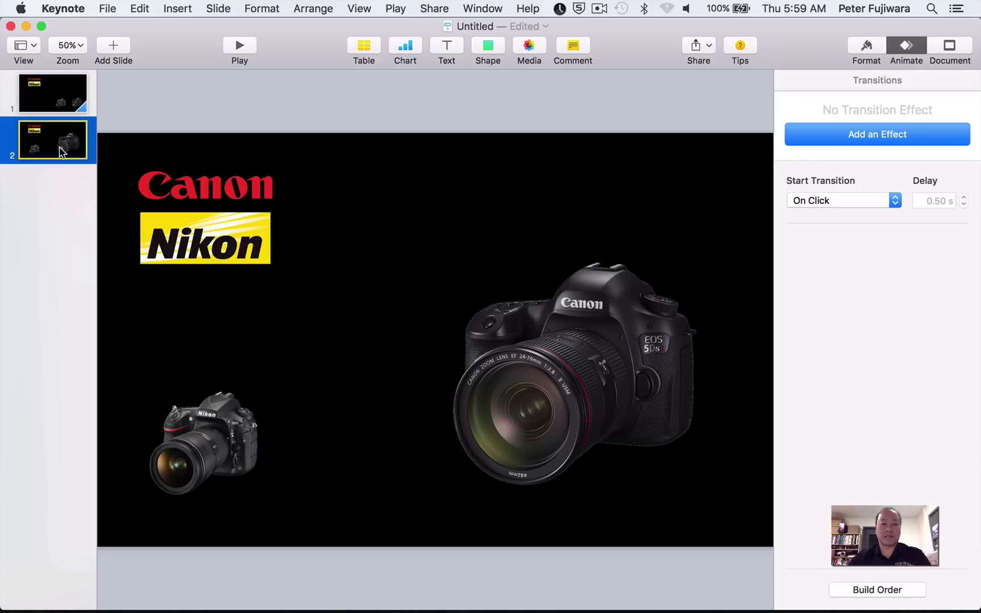
# Duplicate slide 2 as slide 3 and insert a new text box on it.
pyautogui.rightClick(60, 148)
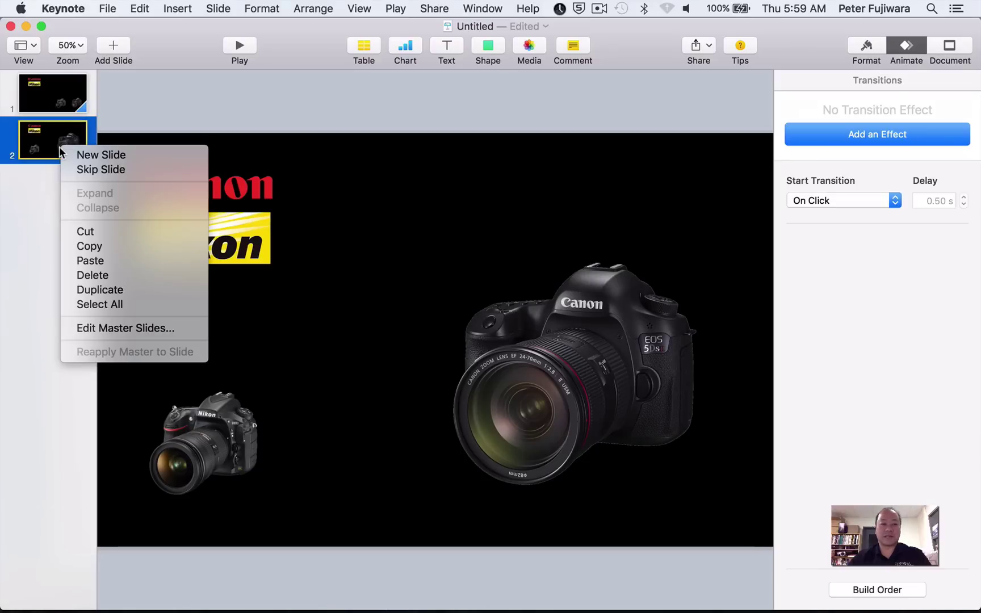
pyautogui.click(147, 290)
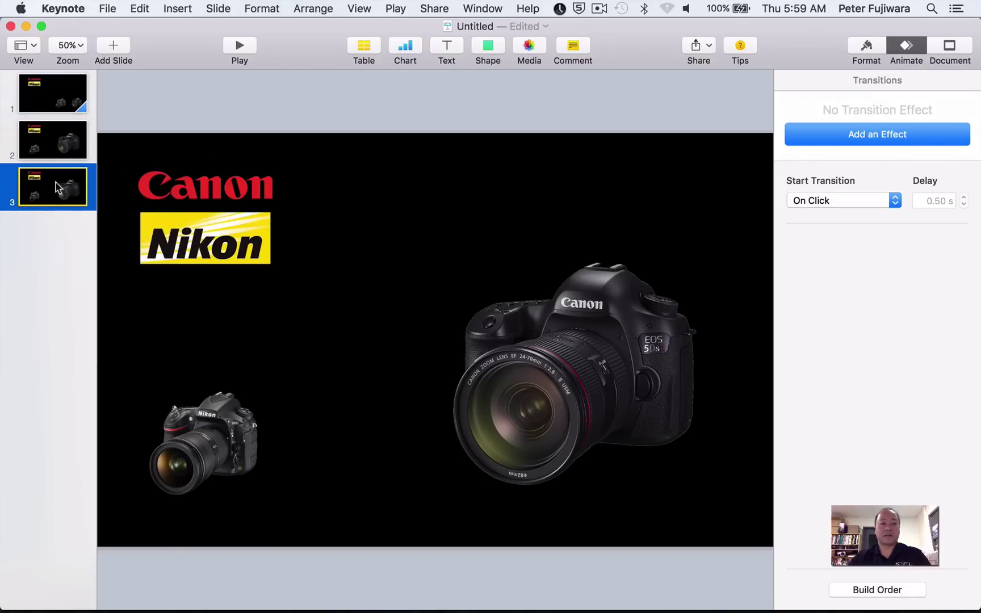
pyautogui.click(448, 46)
# Replace the placeholder with the two-line caption 'The Canon 5Dsr has the highest resolution of all DSLR cameras'.
pyautogui.doubleClick(435, 341)
pyautogui.press('BackSpace')
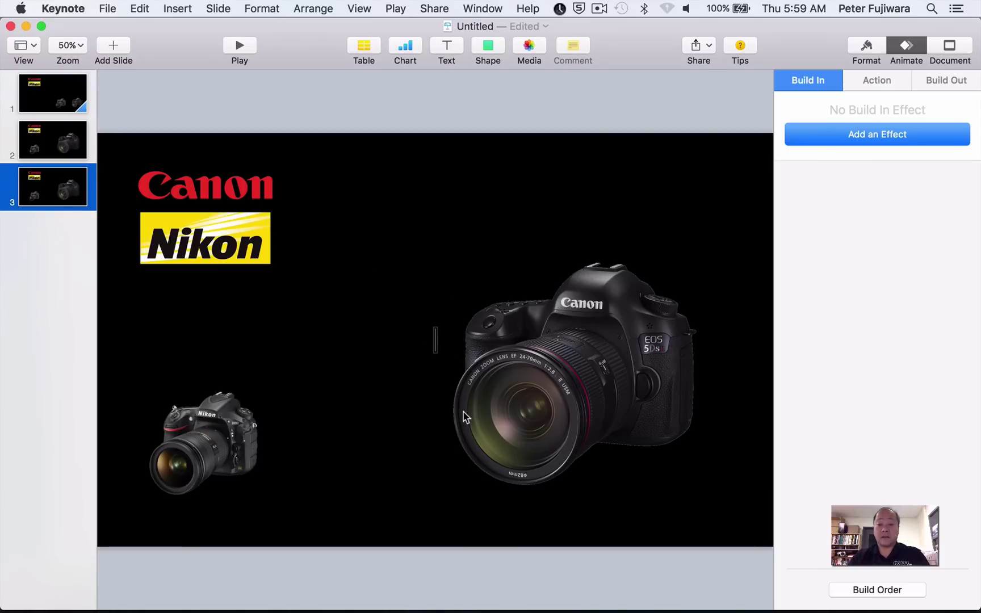
pyautogui.write('The Cano')
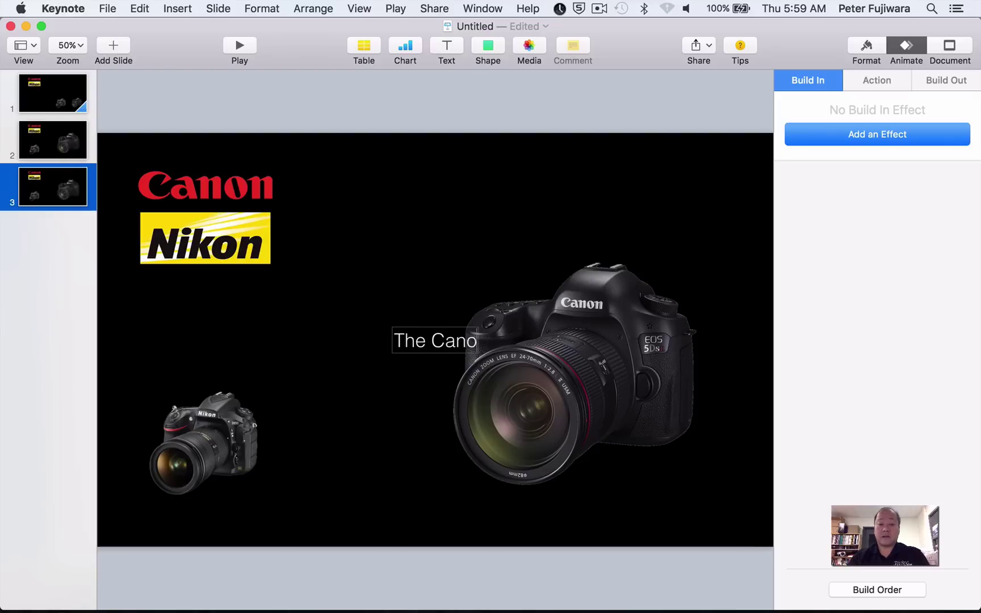
pyautogui.write('n 5D')
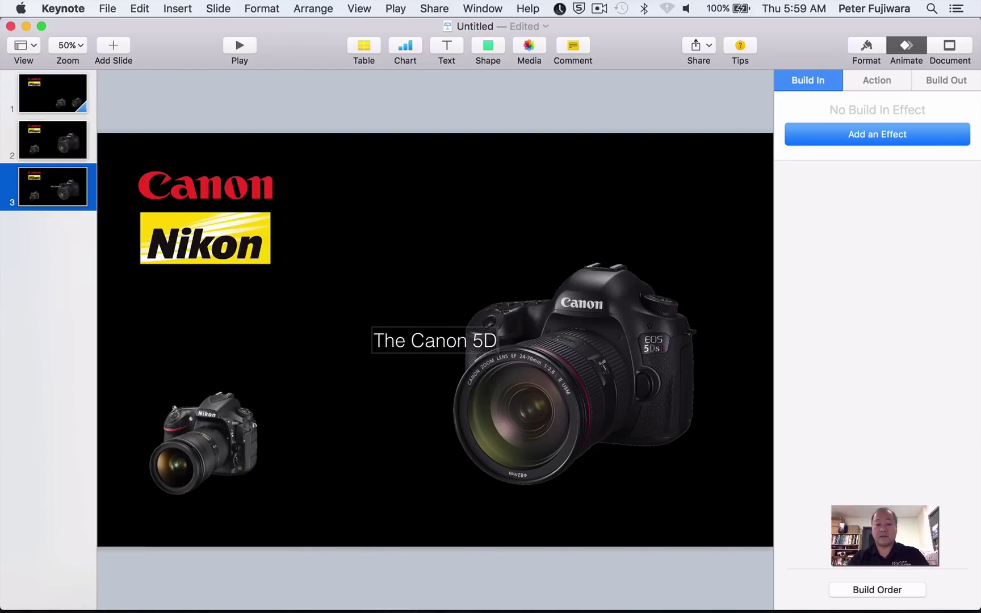
pyautogui.write('sr')
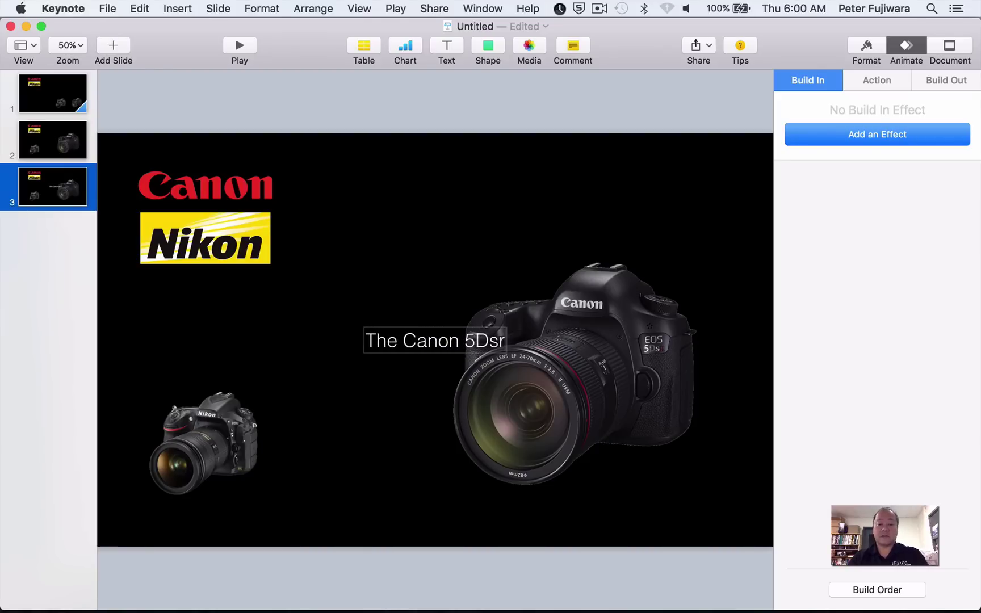
pyautogui.write(' is the')
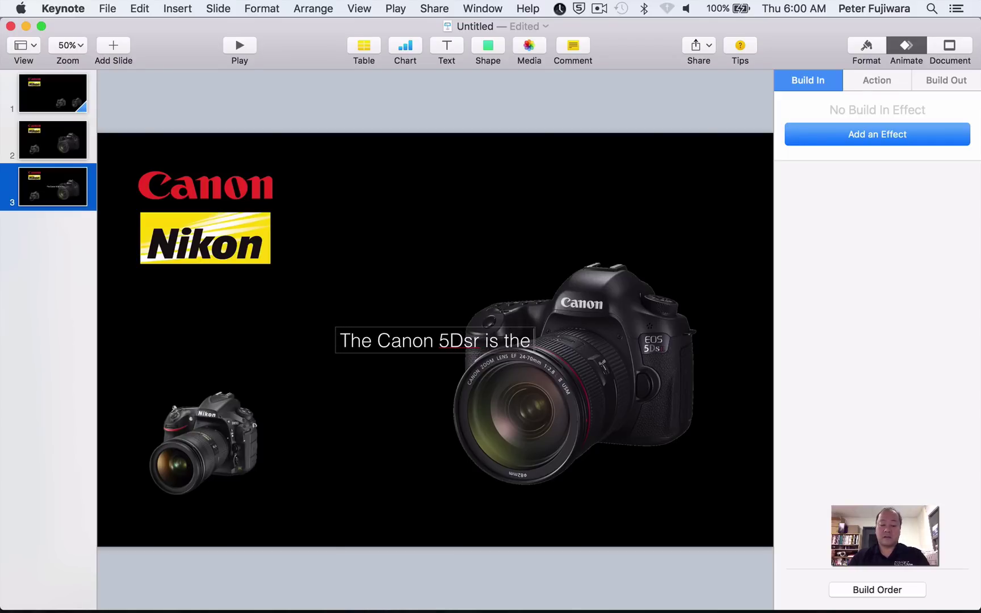
pyautogui.press('BackSpace')
pyautogui.press('BackSpace')
pyautogui.press('BackSpace')
pyautogui.press('BackSpace')
pyautogui.press('BackSpace')
pyautogui.press('BackSpace')
pyautogui.press('BackSpace')
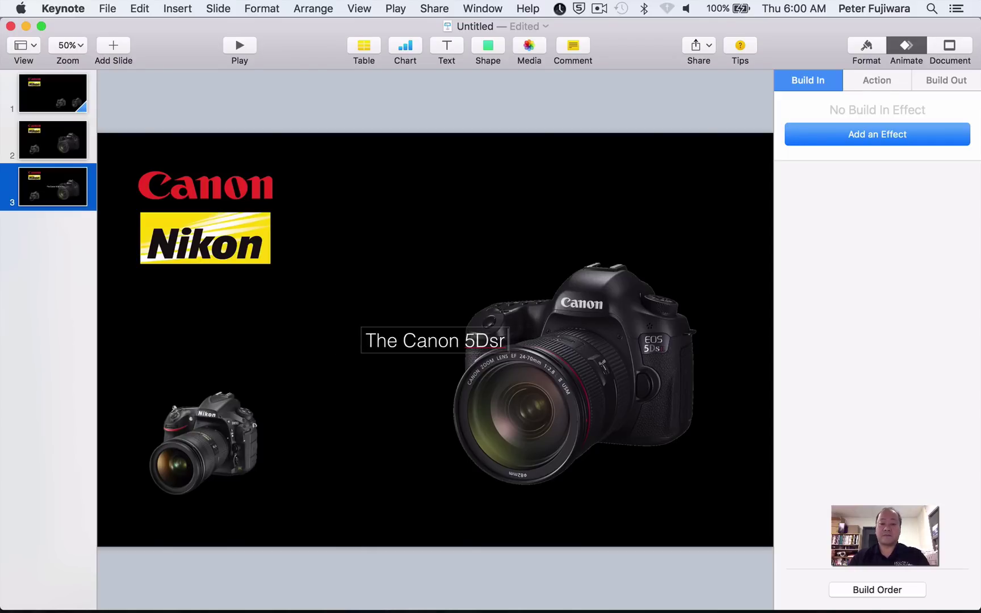
pyautogui.write('has the')
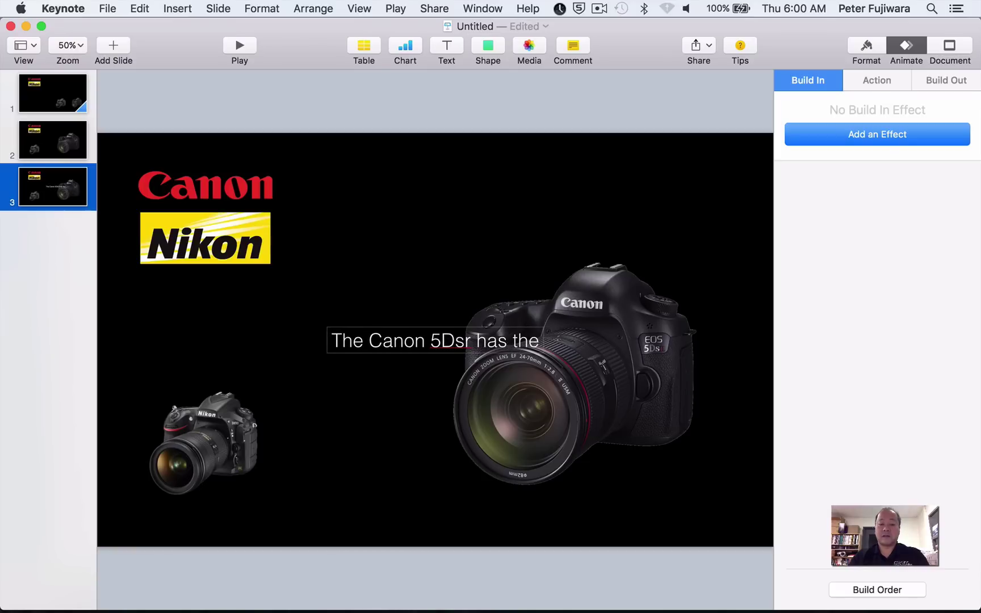
pyautogui.write(' highest')
pyautogui.press('Return')
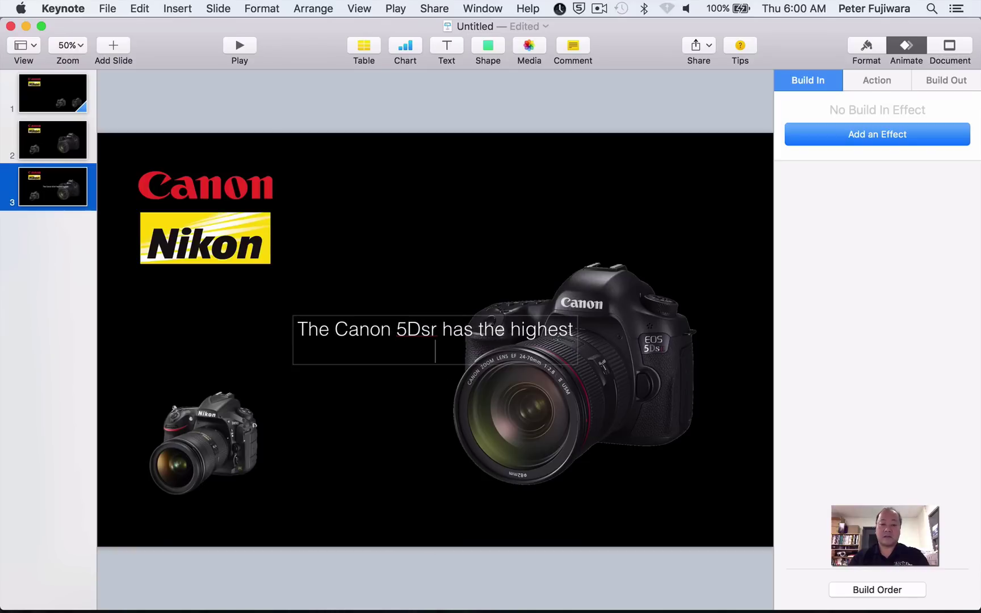
pyautogui.write('resoluti')
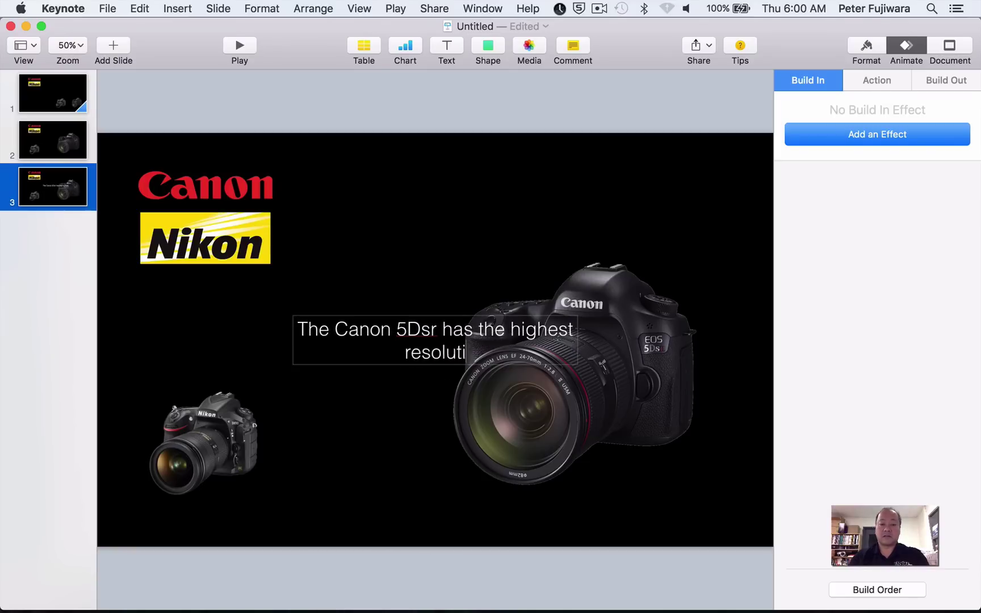
pyautogui.write('on of all')
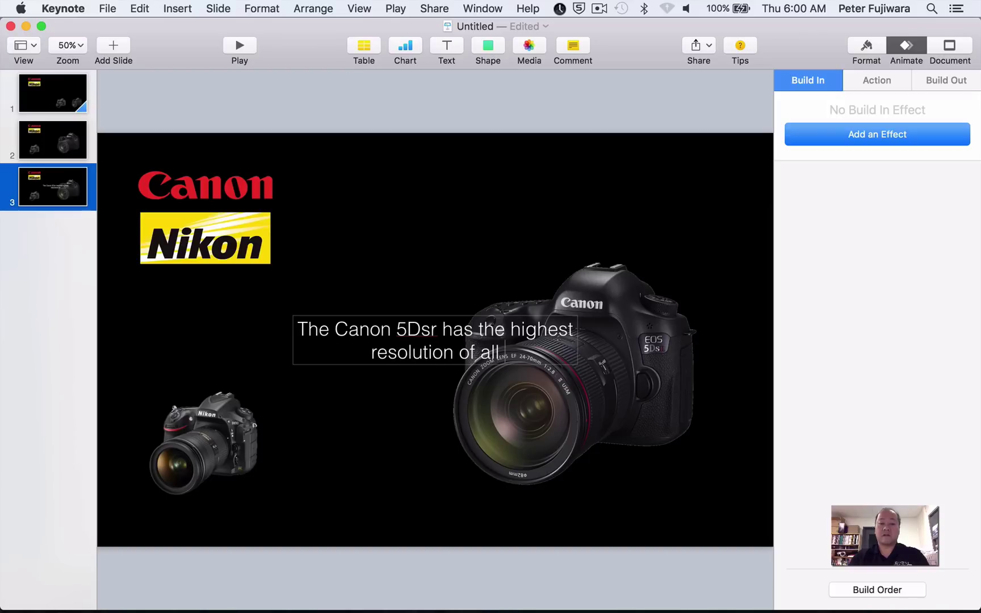
pyautogui.write(' DSLR cameras')
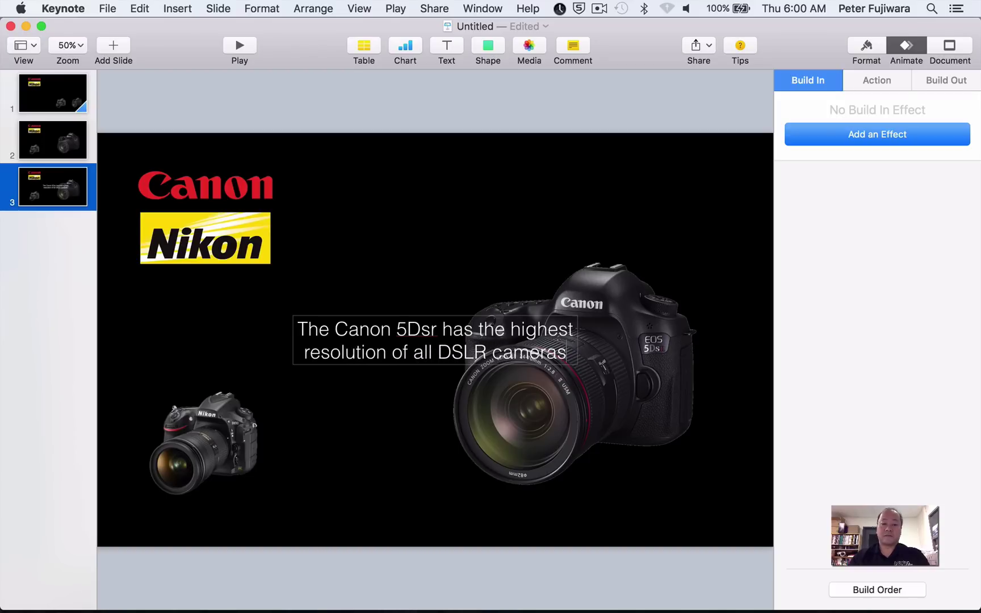
# Shrink the caption text and reposition the caption box lower, beside the logos.
pyautogui.click(357, 292)
pyautogui.moveTo(364, 335); pyautogui.dragTo(384, 198)
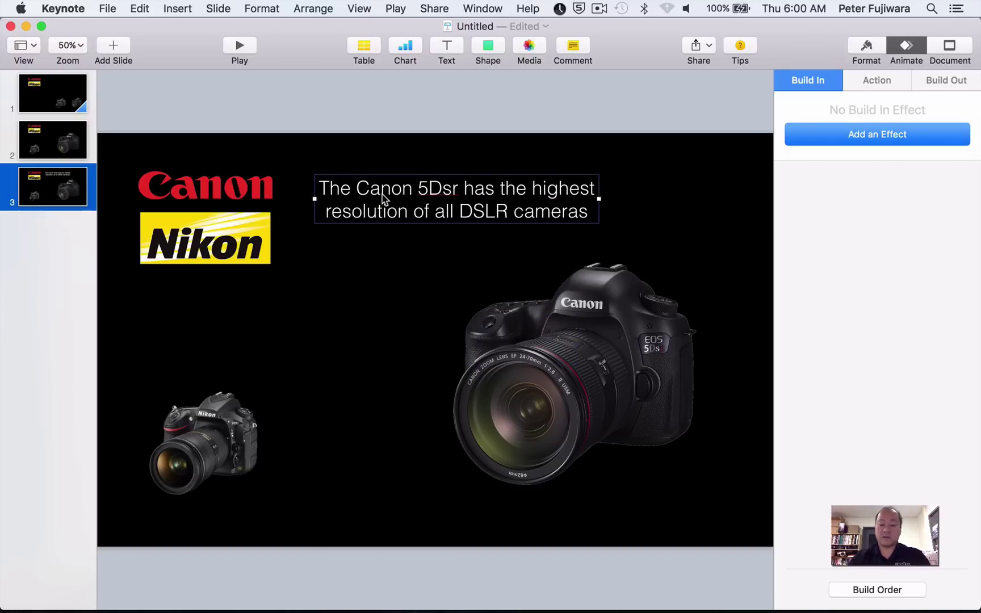
pyautogui.press('super+minus')
pyautogui.press('super+minus')
pyautogui.press('super+minus')
pyautogui.press('super+minus')
pyautogui.press('super+minus')
pyautogui.press('super+minus')
pyautogui.press('super+minus')
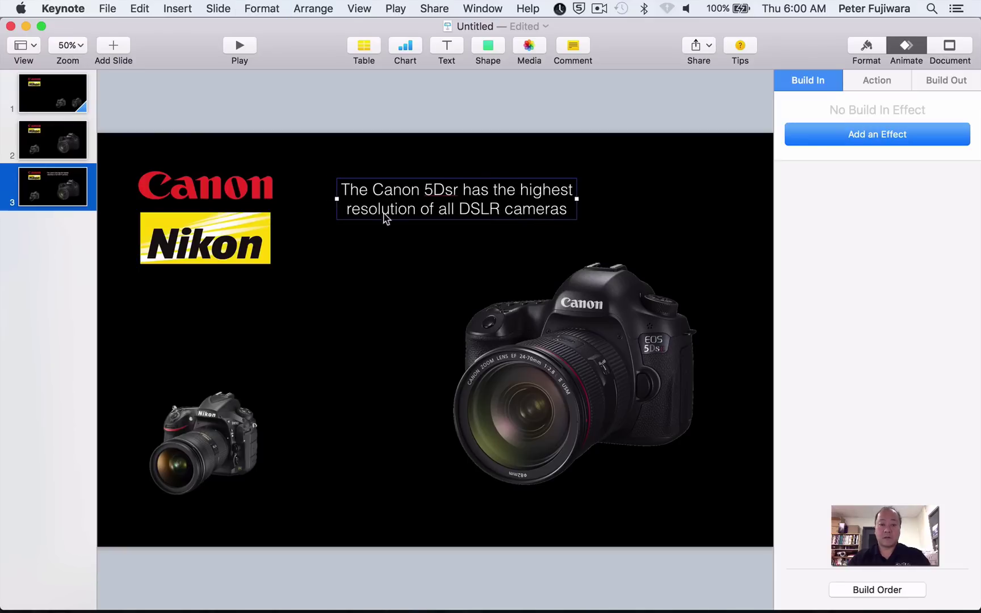
pyautogui.moveTo(427, 192); pyautogui.dragTo(411, 229)
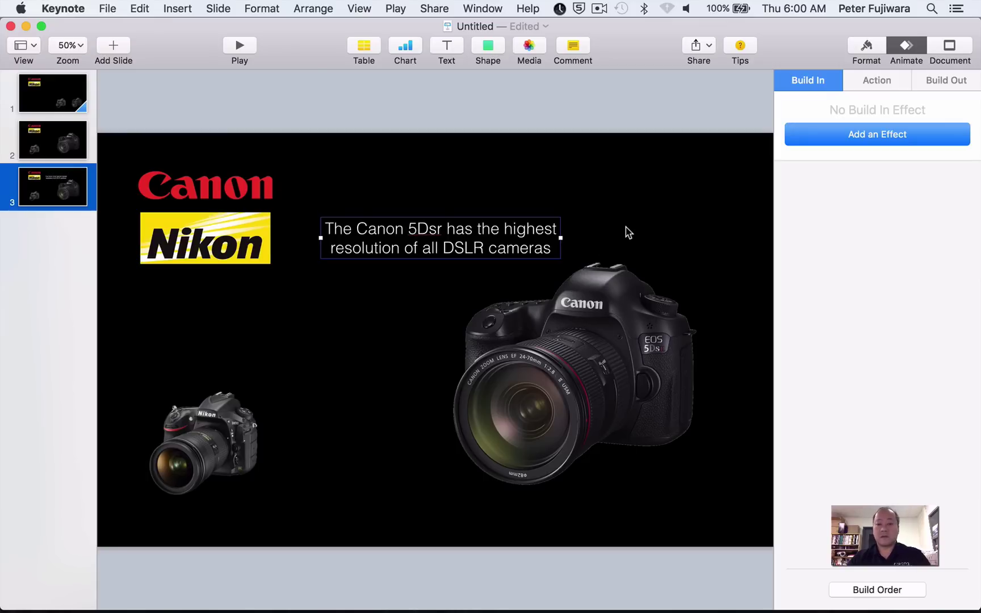
# Left-align the caption text and check the two-line result.
pyautogui.click(518, 246)
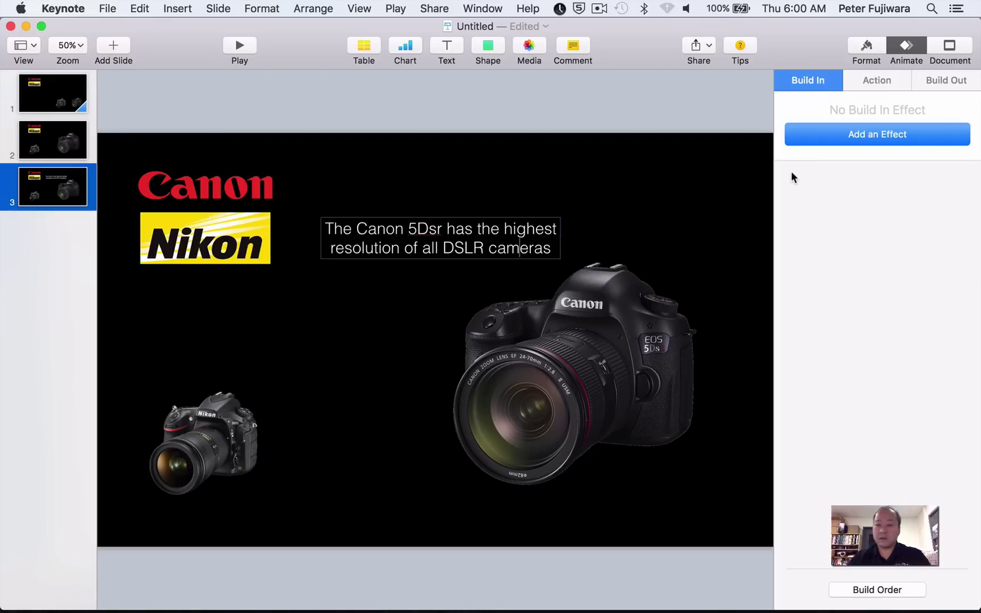
pyautogui.click(855, 48)
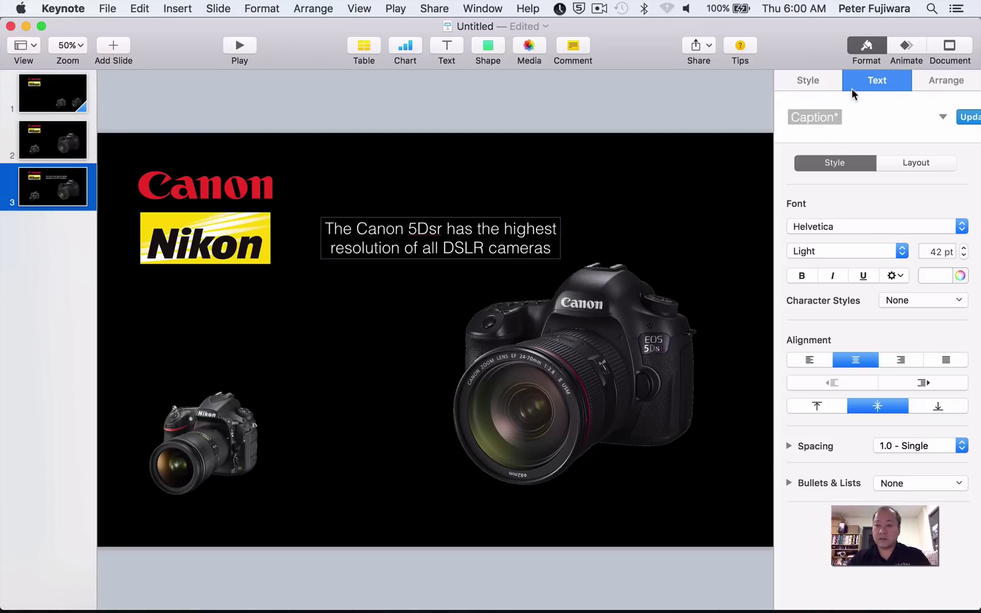
pyautogui.click(803, 357)
pyautogui.click(621, 227)
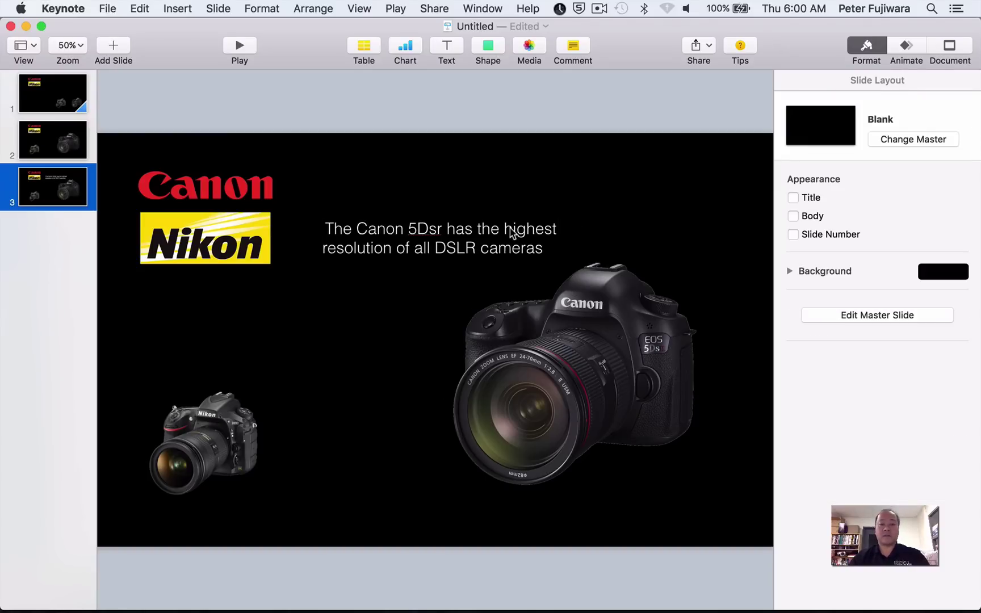
pyautogui.click(388, 221)
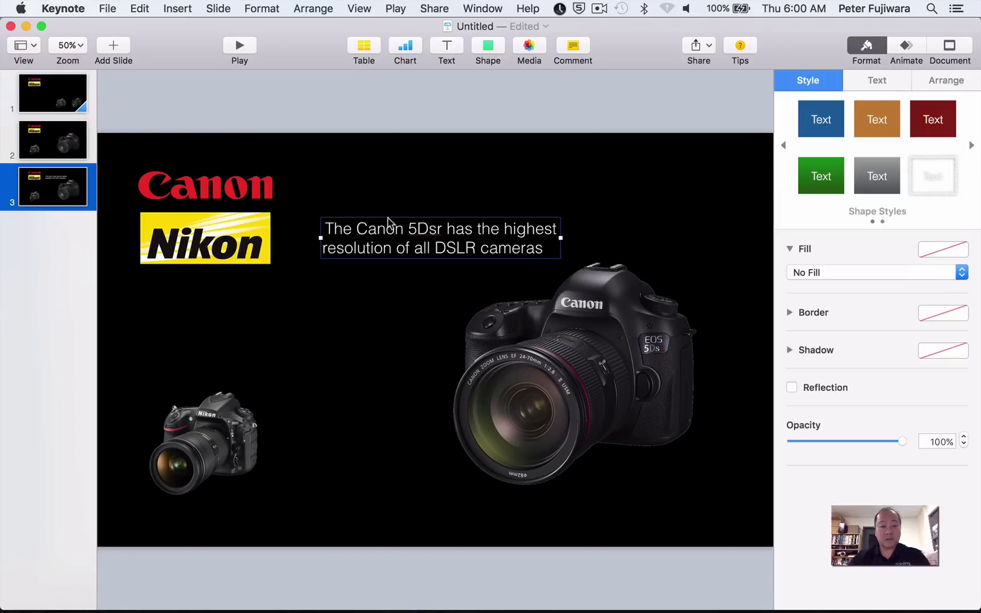
pyautogui.click(327, 230)
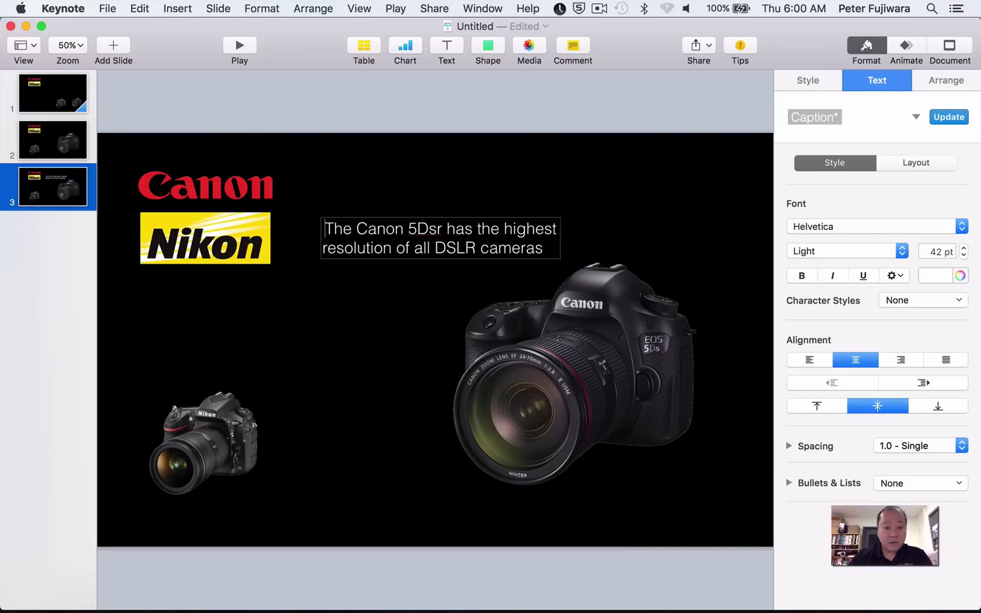
pyautogui.click(607, 230)
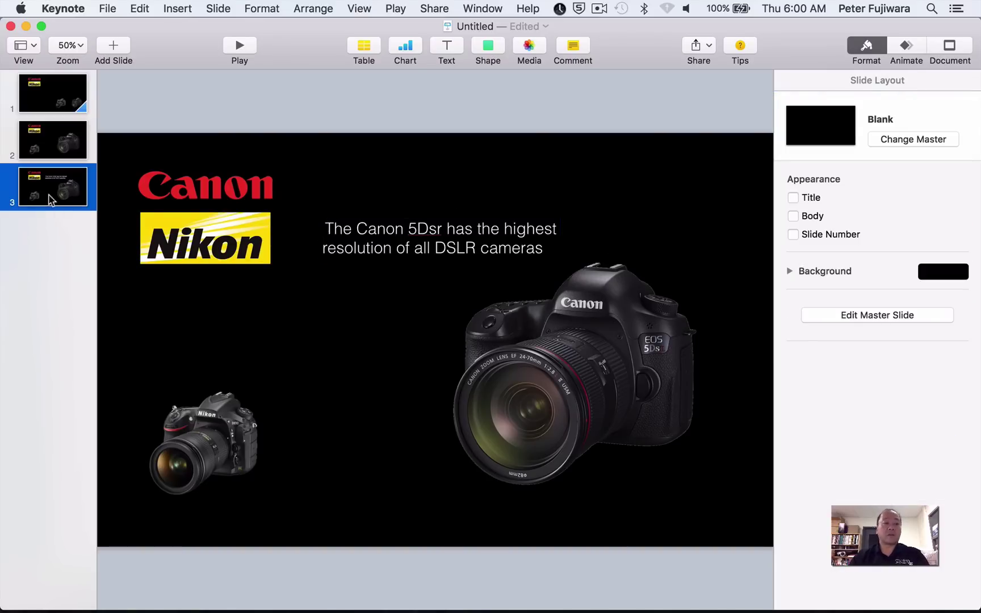
# Add a 1.50 s Dissolve transition to slide 2 that starts Automatically with 0 s delay.
pyautogui.click(58, 143)
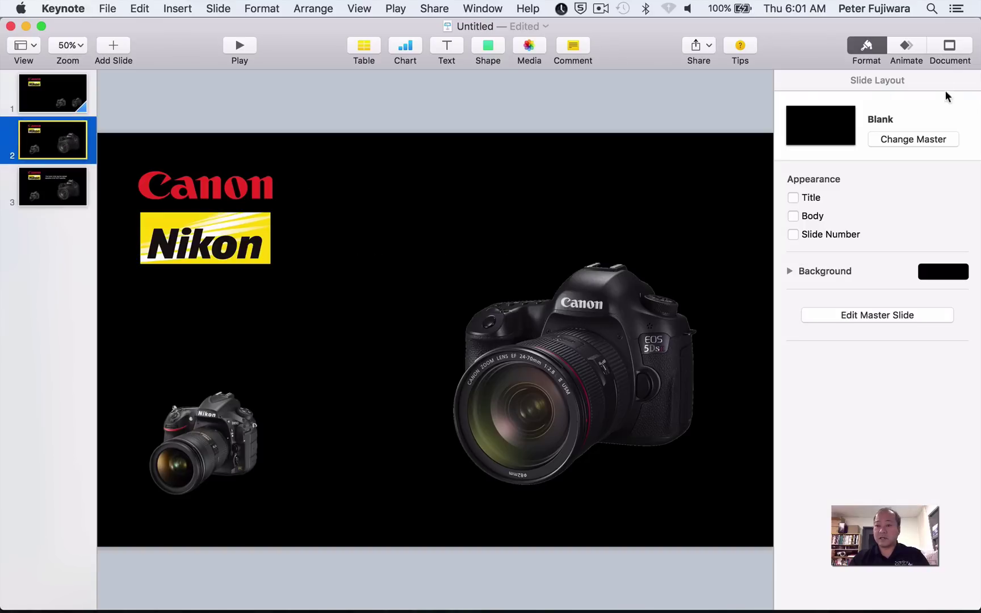
pyautogui.click(907, 47)
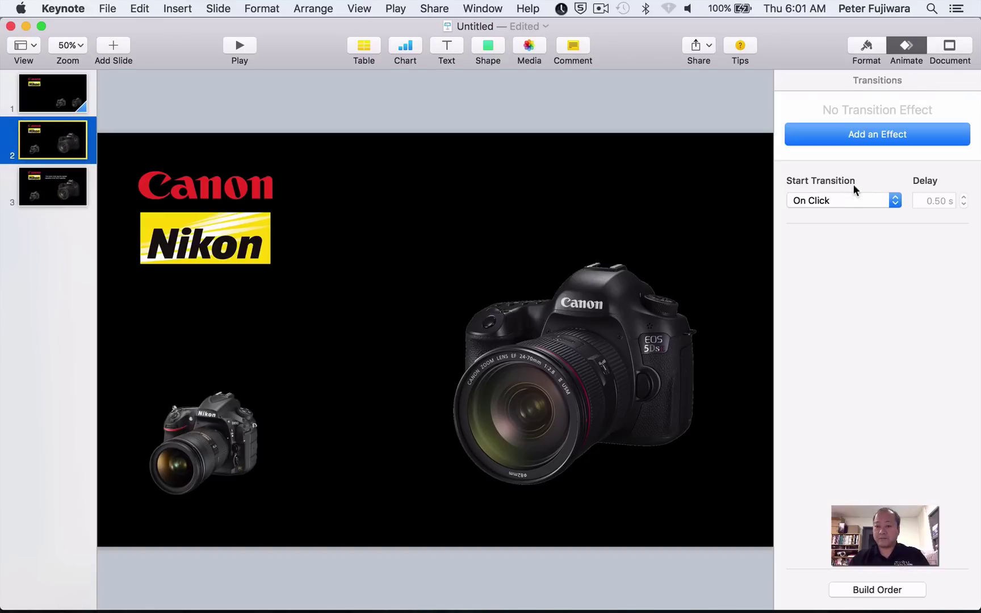
pyautogui.click(890, 137)
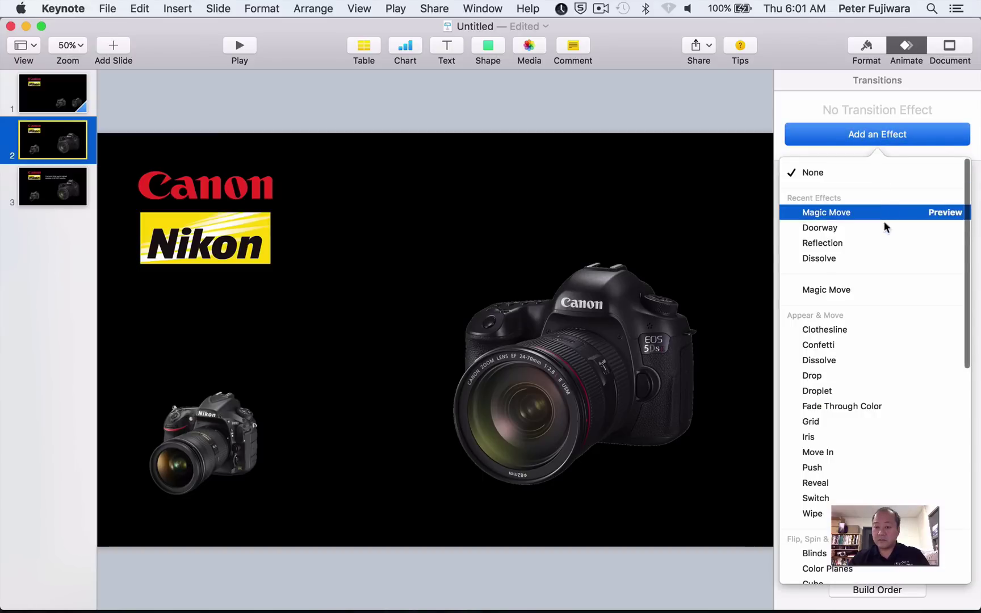
pyautogui.click(876, 260)
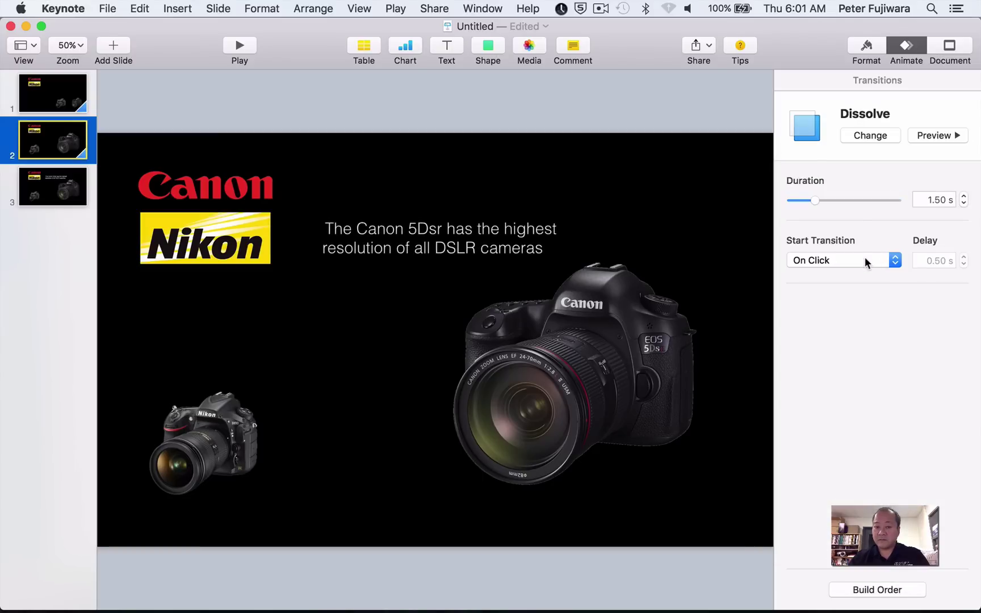
pyautogui.click(865, 260)
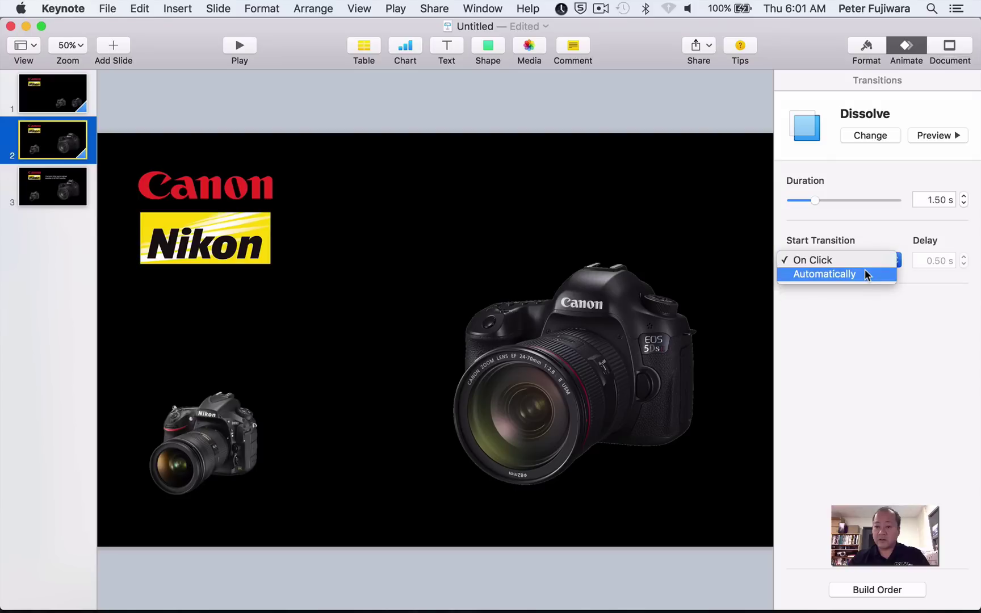
pyautogui.click(865, 274)
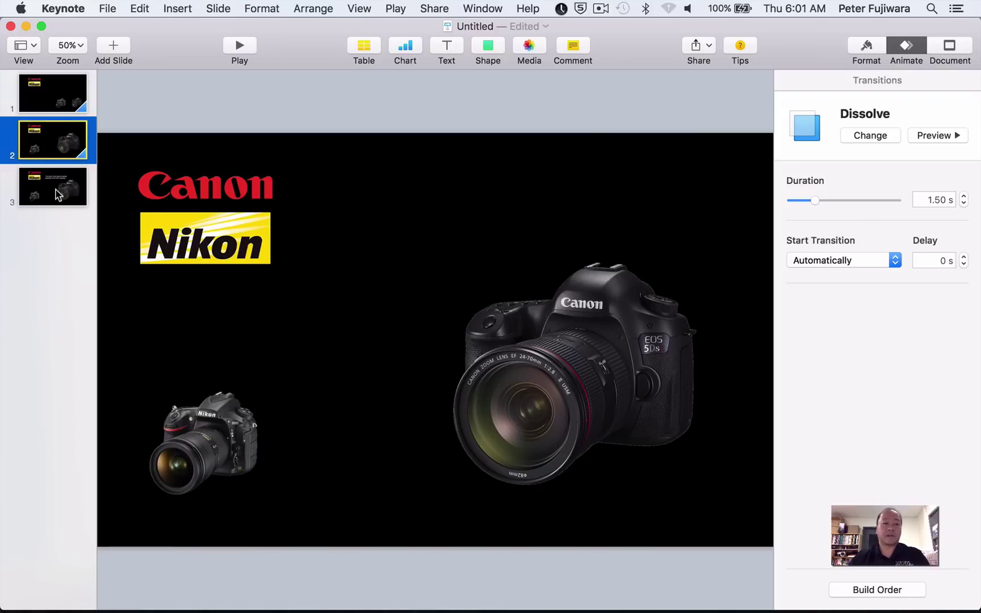
# Duplicate slide 1.
pyautogui.click(50, 100)
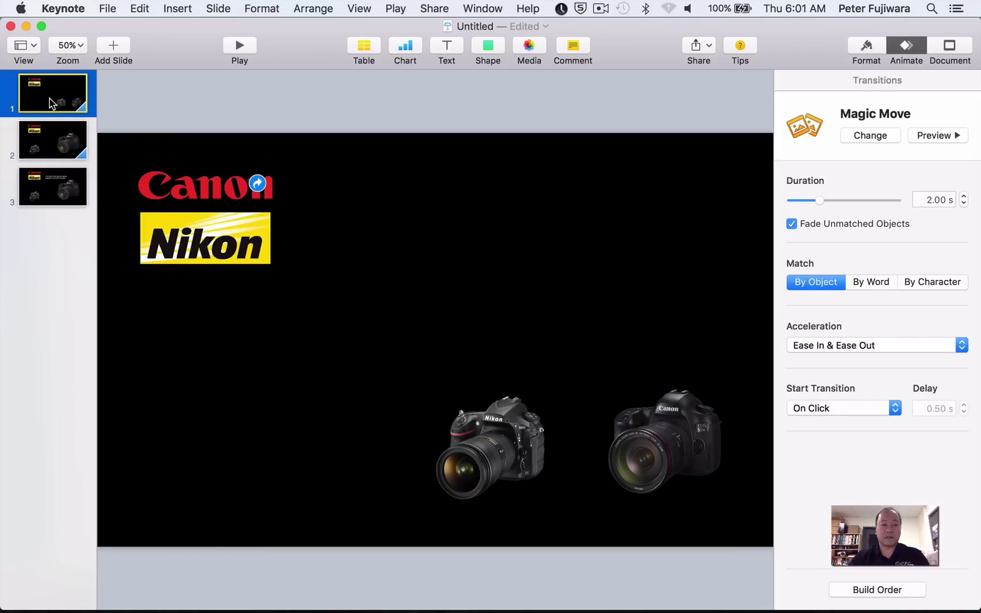
pyautogui.rightClick(49, 100)
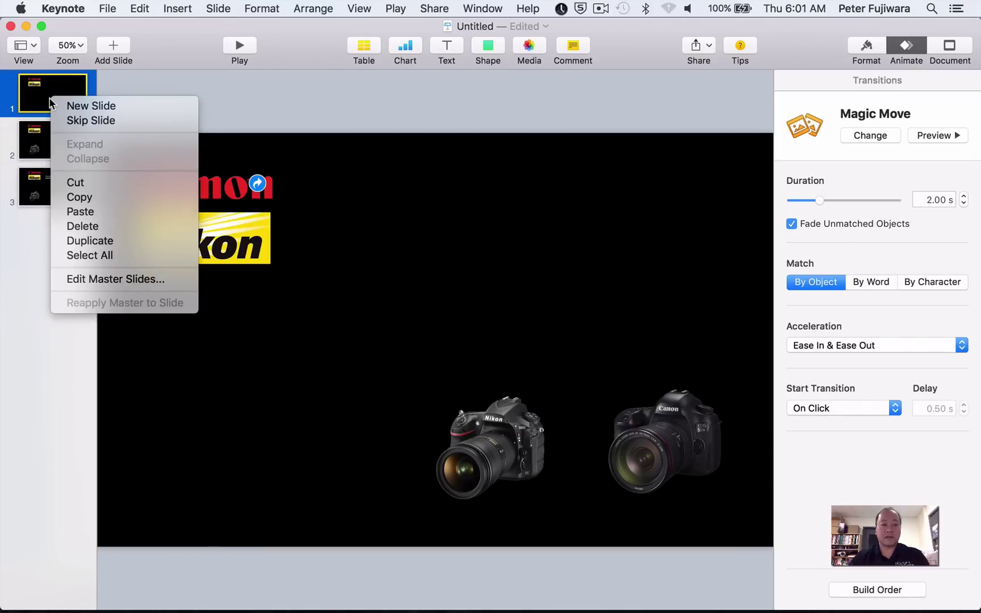
pyautogui.click(121, 239)
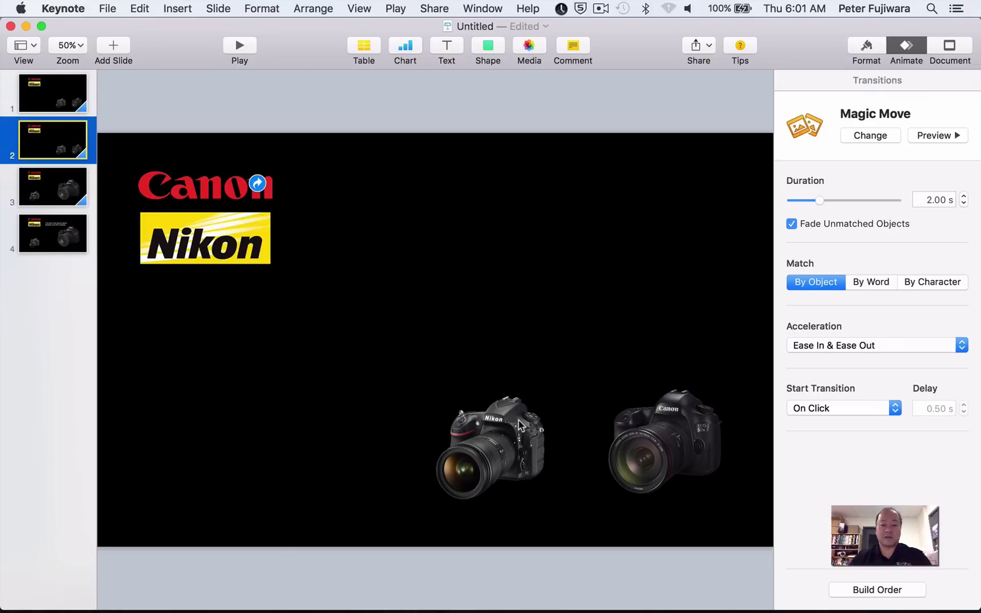
# Enlarge the copy's Nikon camera to 752×706 pt, move the Canon camera lower left, and place the slide last.
pyautogui.click(512, 436)
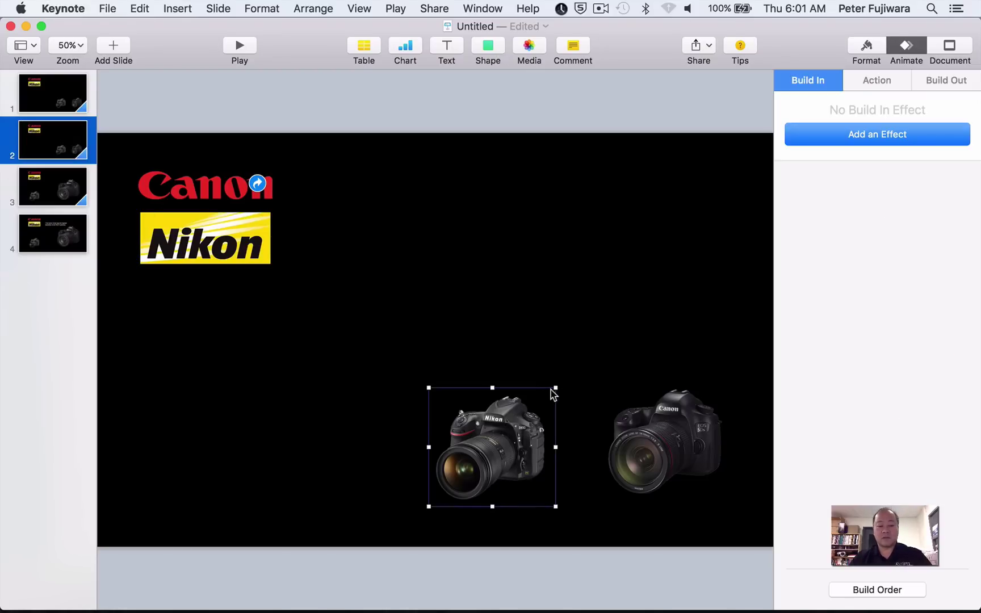
pyautogui.moveTo(554, 389); pyautogui.dragTo(742, 275)
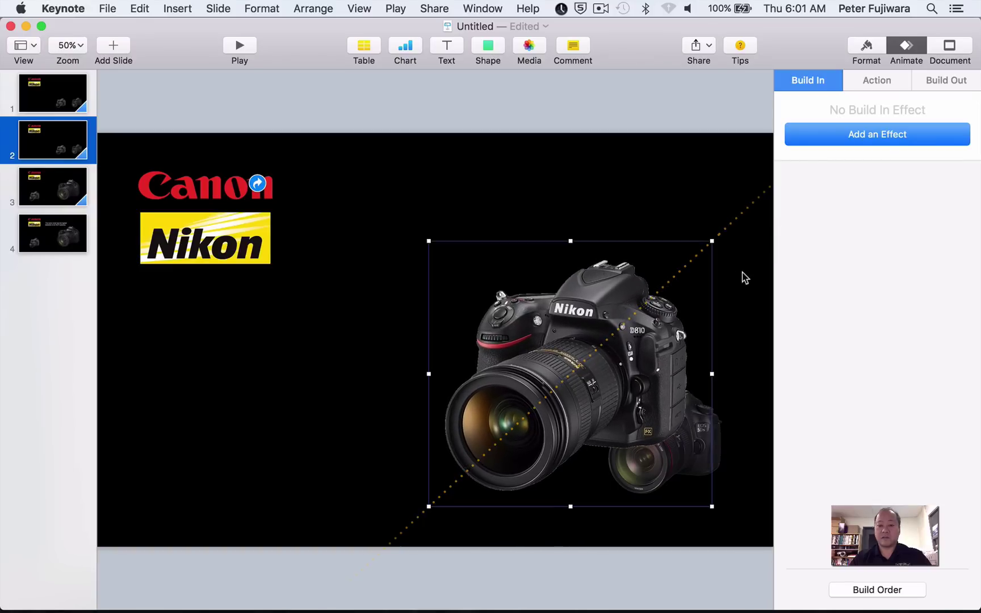
pyautogui.click(702, 449)
pyautogui.moveTo(702, 449); pyautogui.dragTo(240, 448)
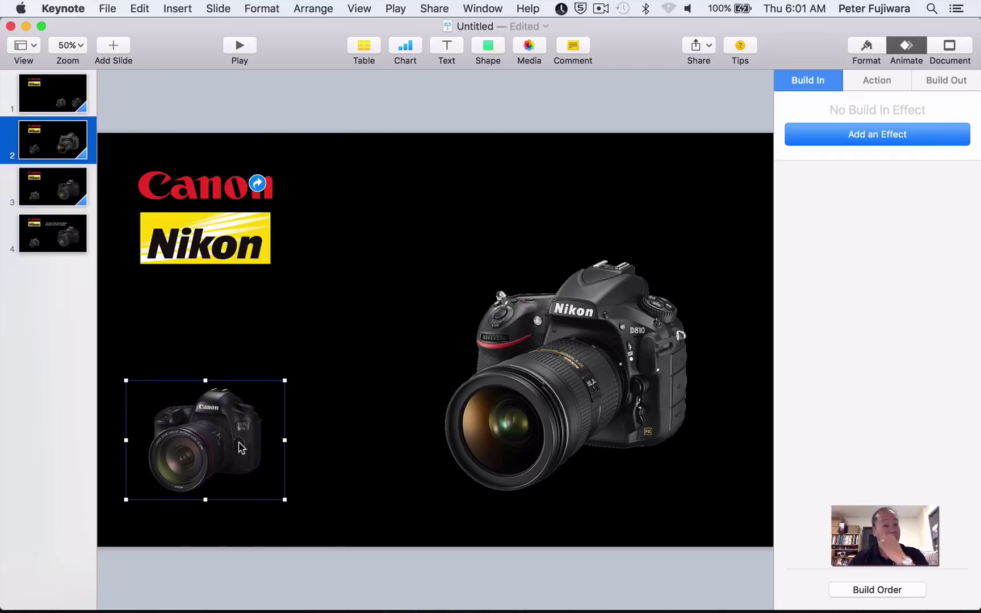
pyautogui.click(410, 255)
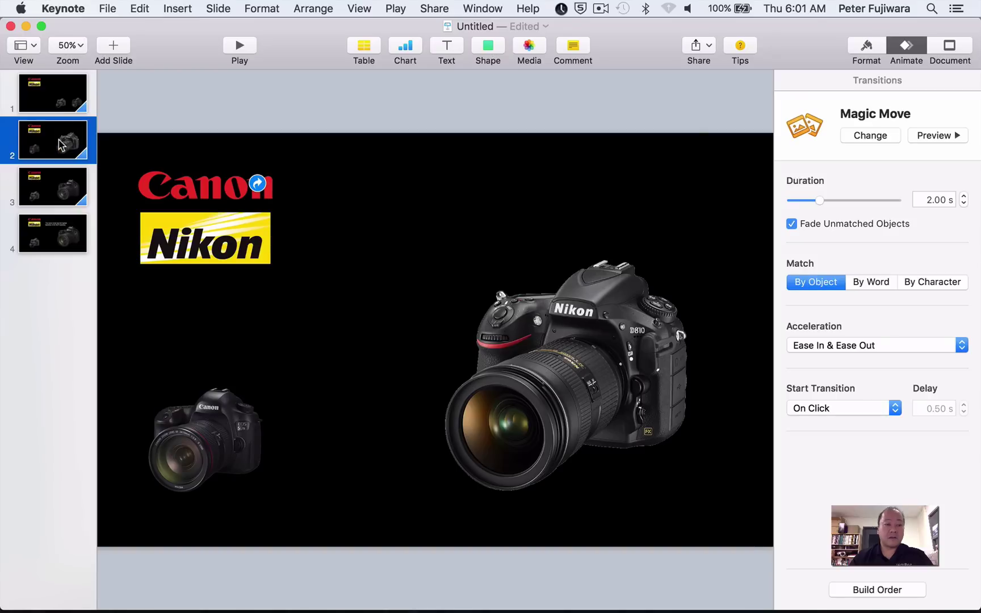
pyautogui.moveTo(61, 146); pyautogui.dragTo(60, 260)
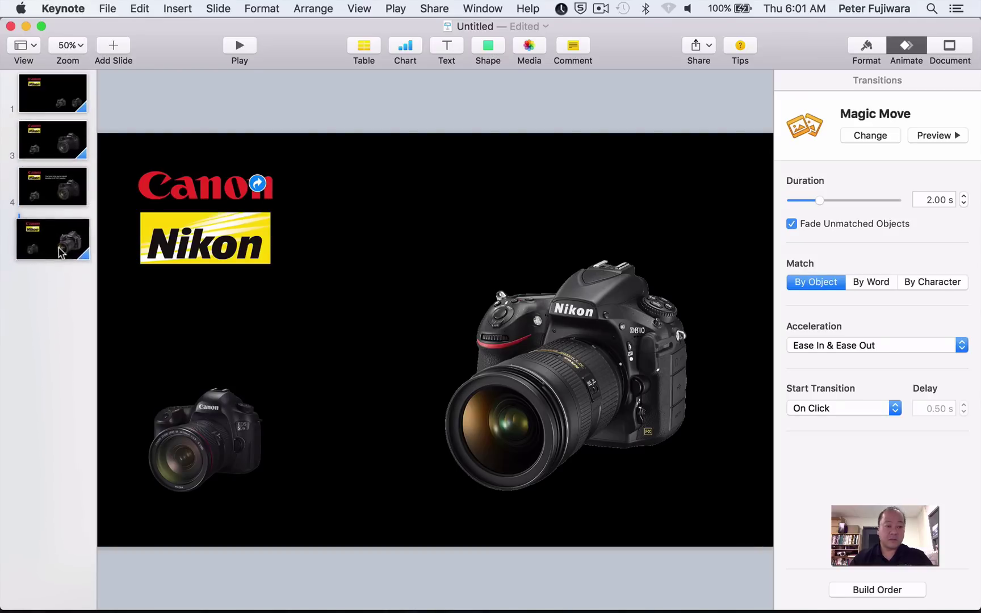
# Link the Nikon logo on slide 1 to slide 4 and confirm the link with Go to Slide.
pyautogui.click(50, 91)
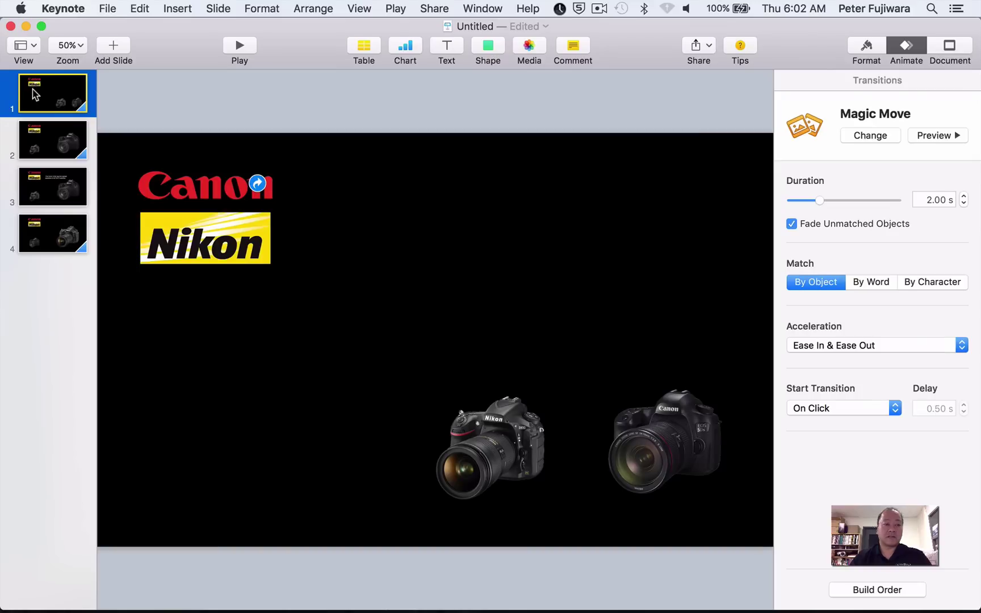
pyautogui.click(232, 226)
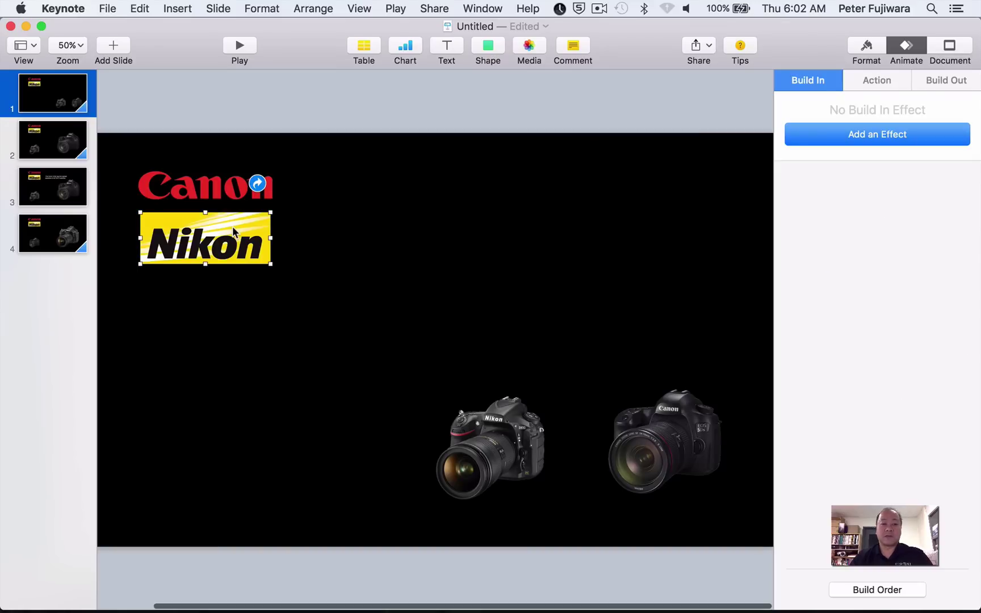
pyautogui.rightClick(233, 226)
pyautogui.click(352, 394)
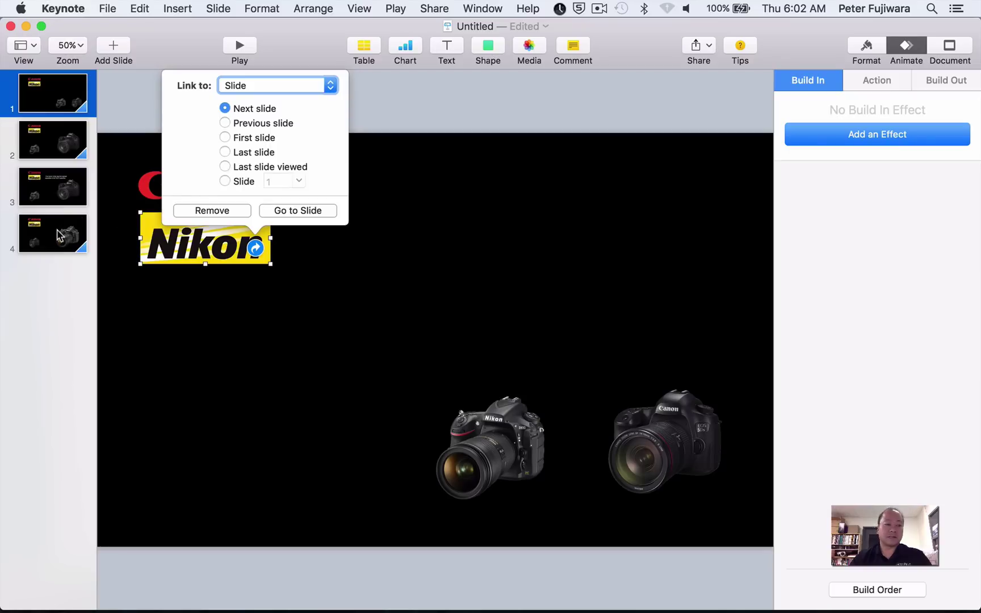
pyautogui.click(225, 180)
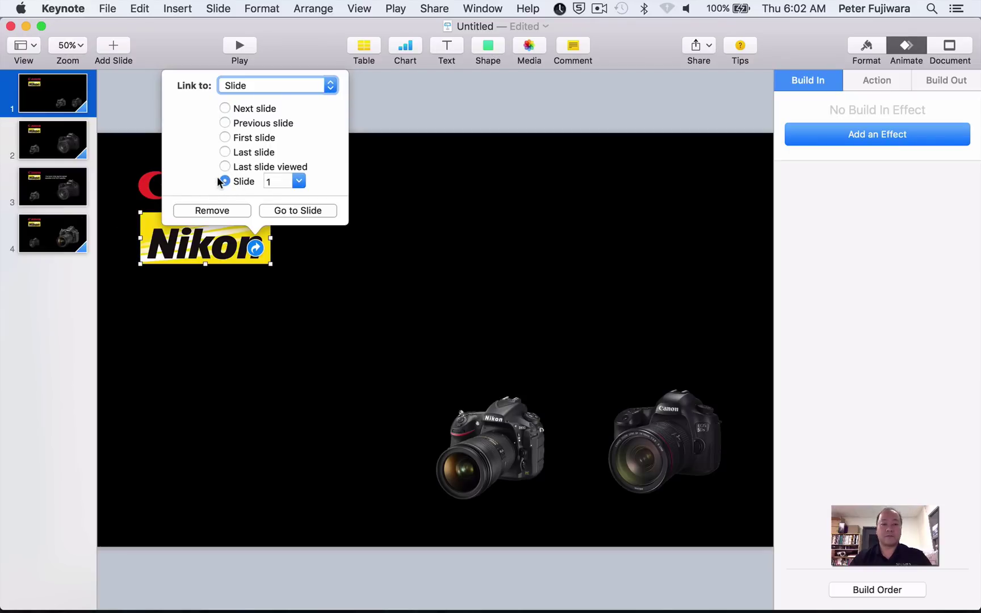
pyautogui.click(299, 180)
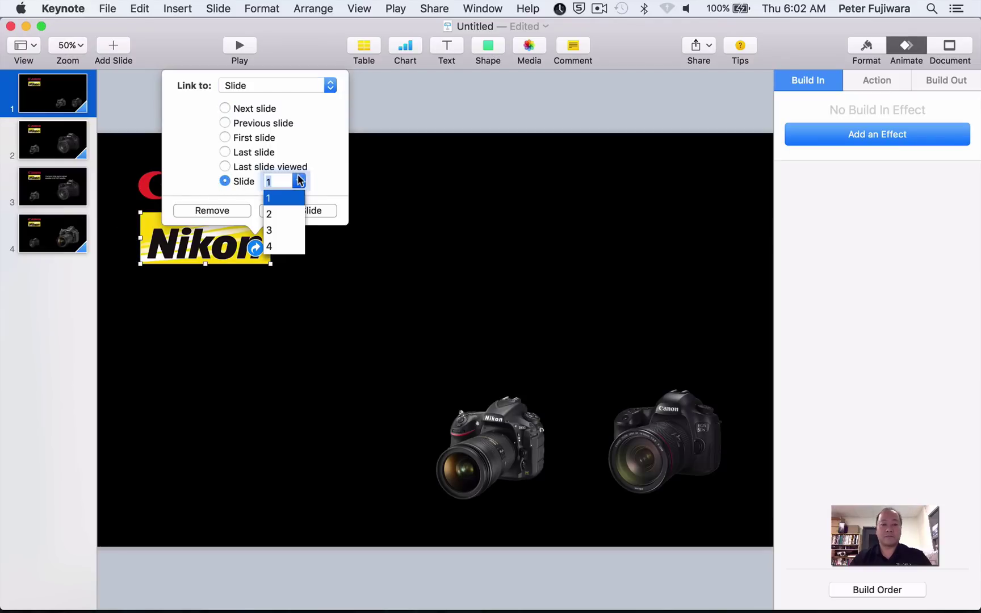
pyautogui.click(291, 245)
pyautogui.click(301, 211)
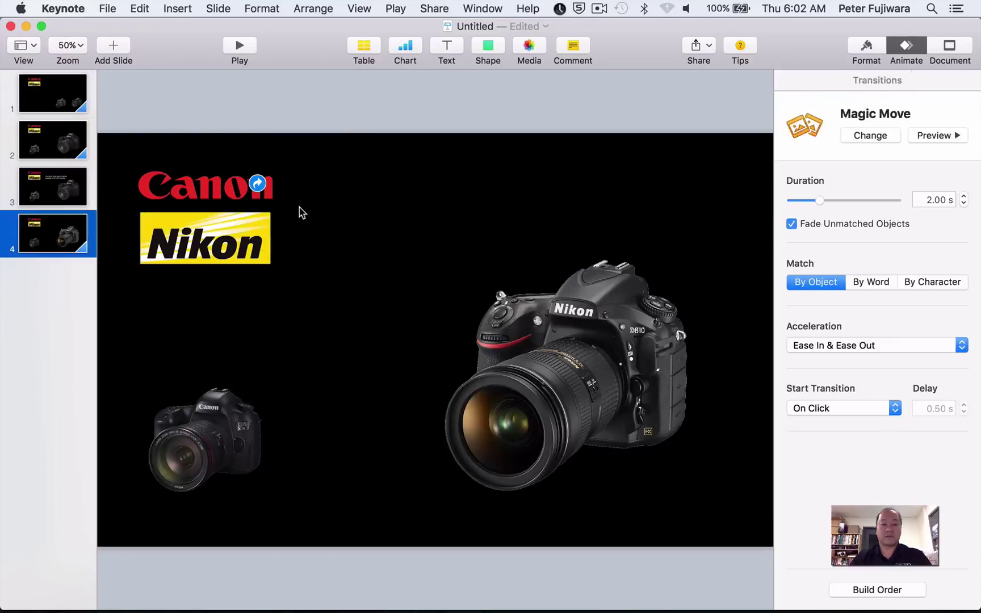
pyautogui.click(59, 153)
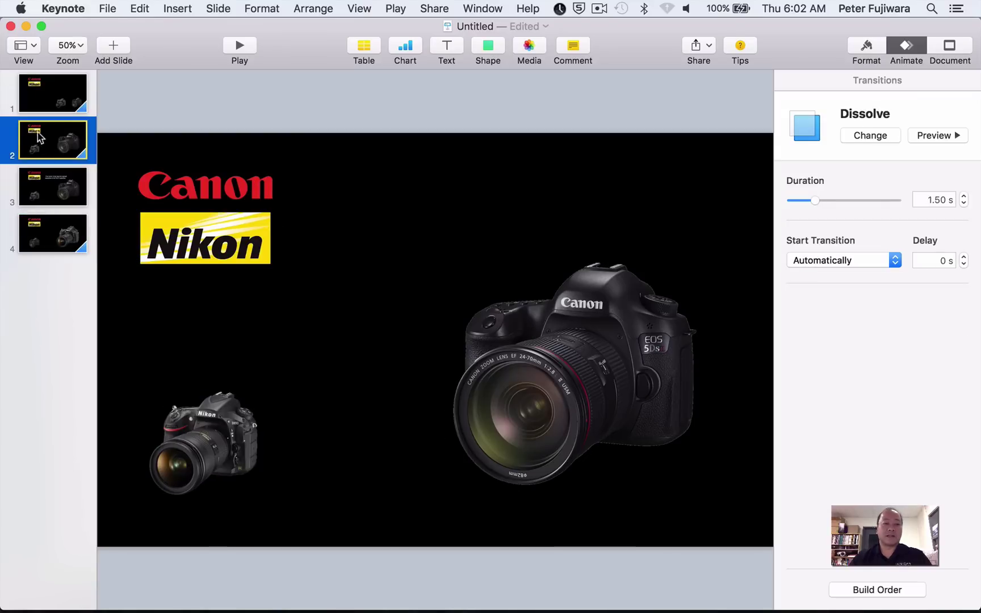
# Link slide 2's Canon logo to slide 1.
pyautogui.click(201, 241)
pyautogui.click(219, 191)
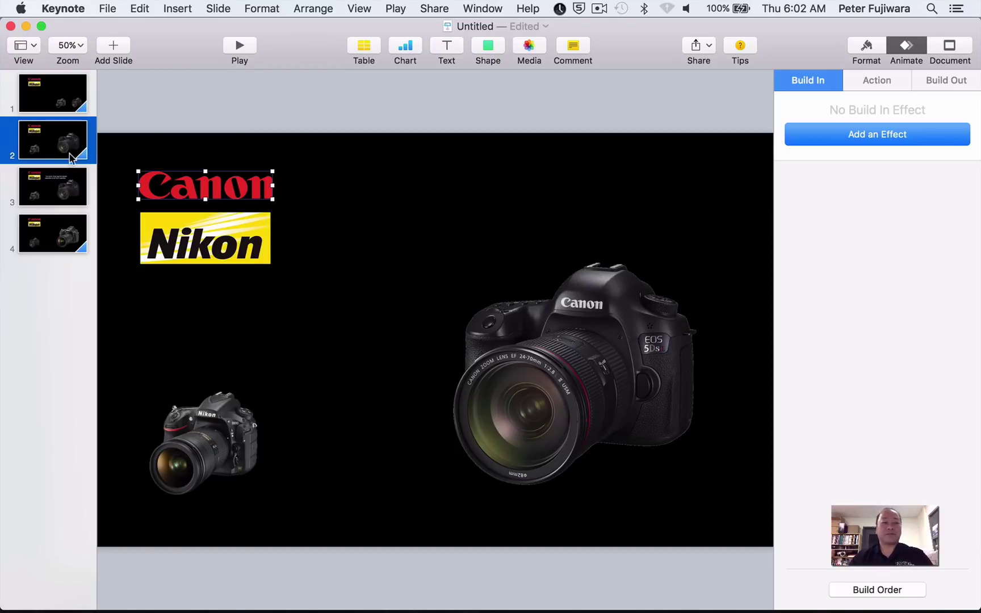
pyautogui.rightClick(221, 194)
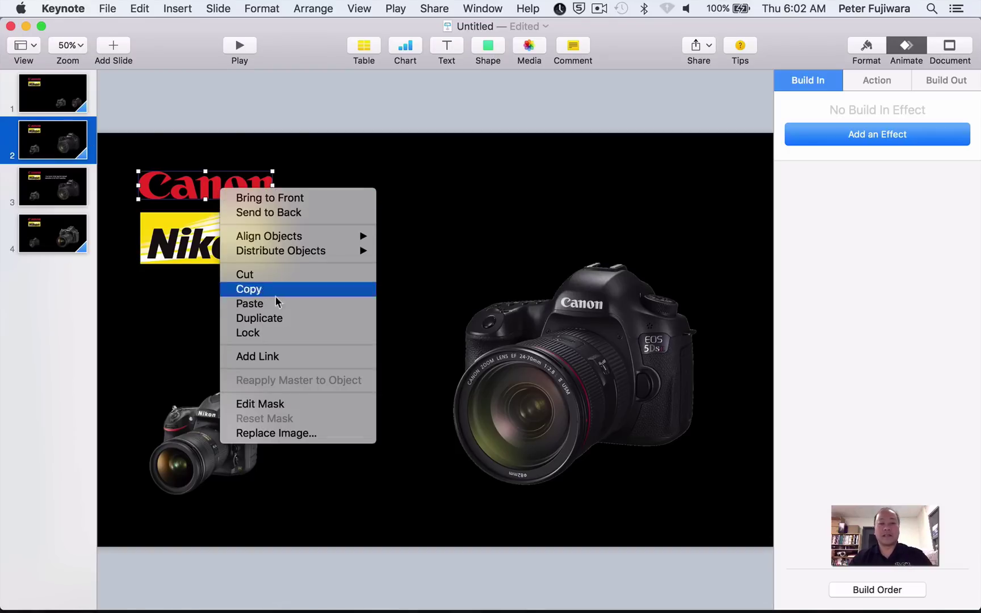
pyautogui.click(296, 363)
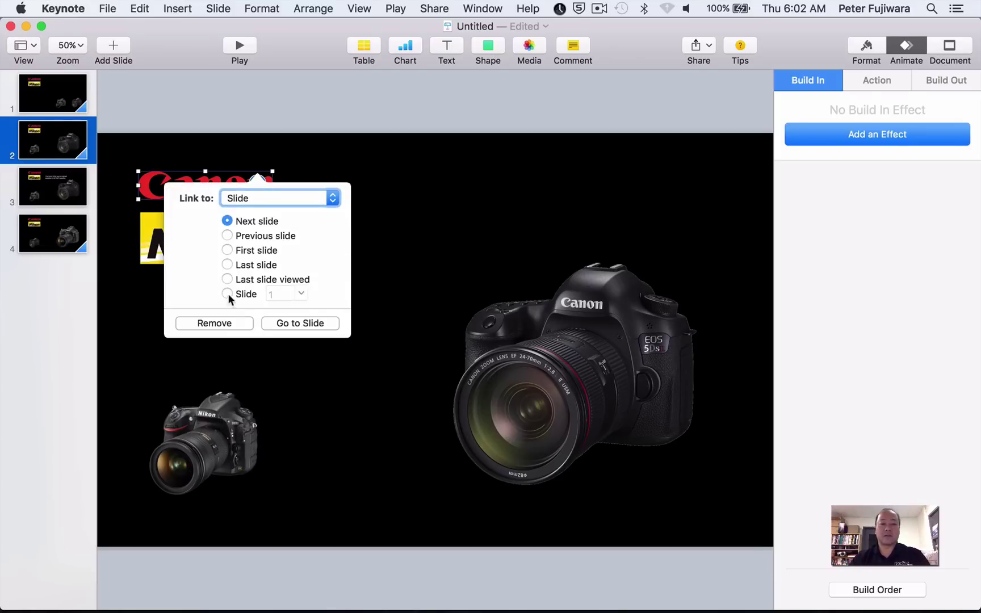
pyautogui.click(227, 294)
pyautogui.click(296, 326)
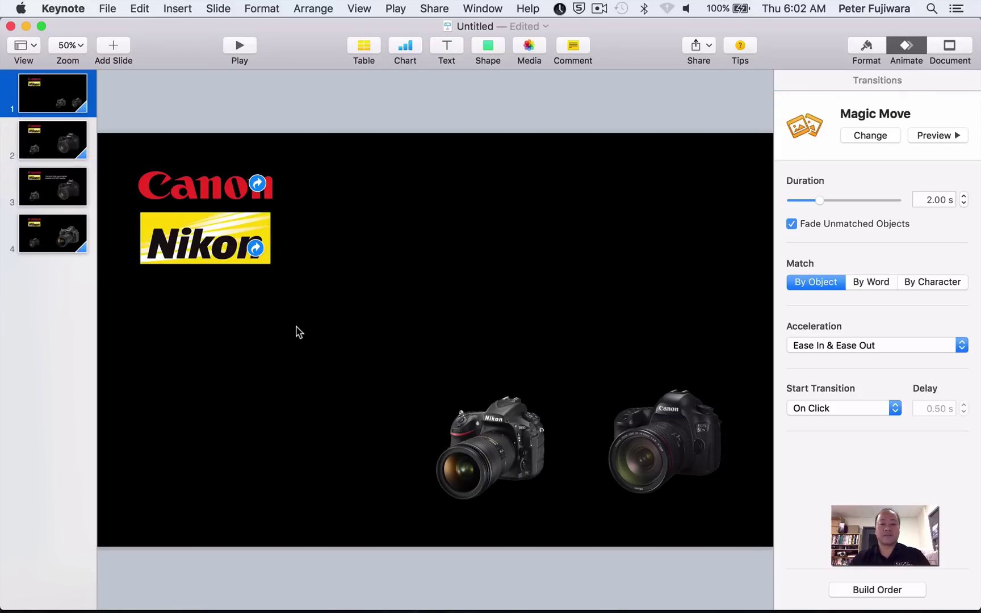
# Link slide 2's Nikon logo to slide 4.
pyautogui.click(46, 146)
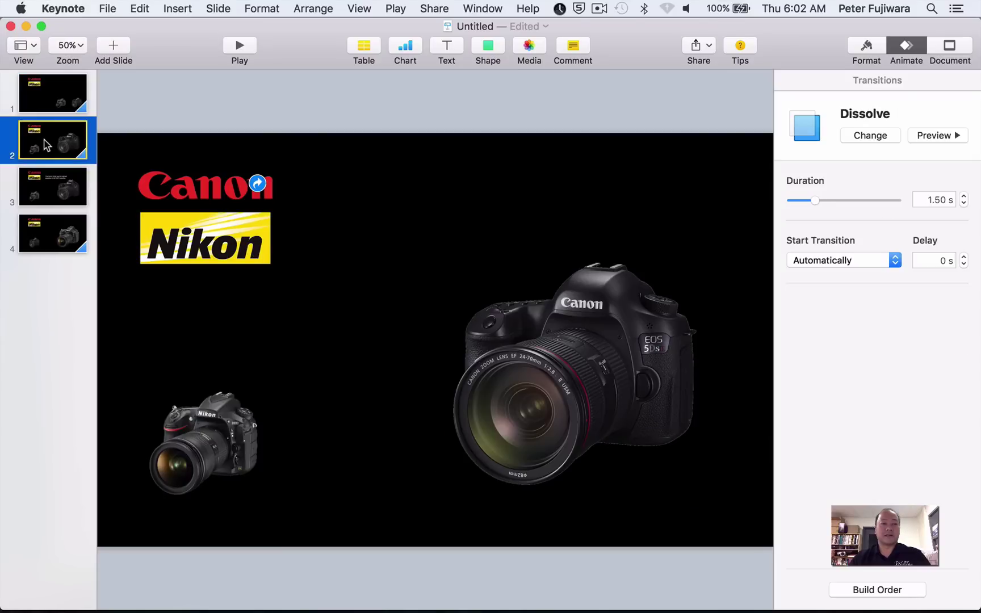
pyautogui.click(234, 252)
pyautogui.rightClick(234, 252)
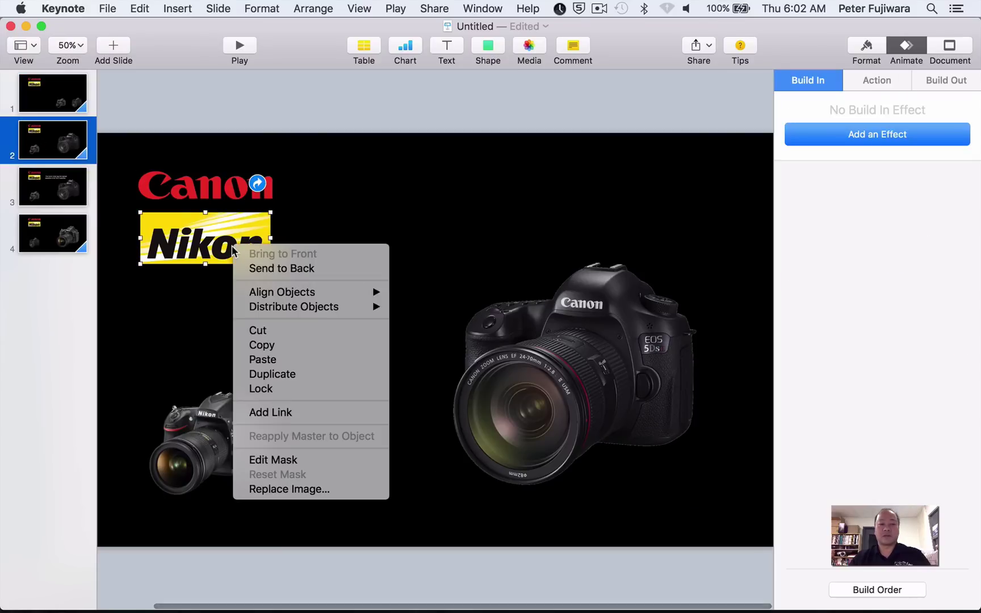
pyautogui.click(322, 413)
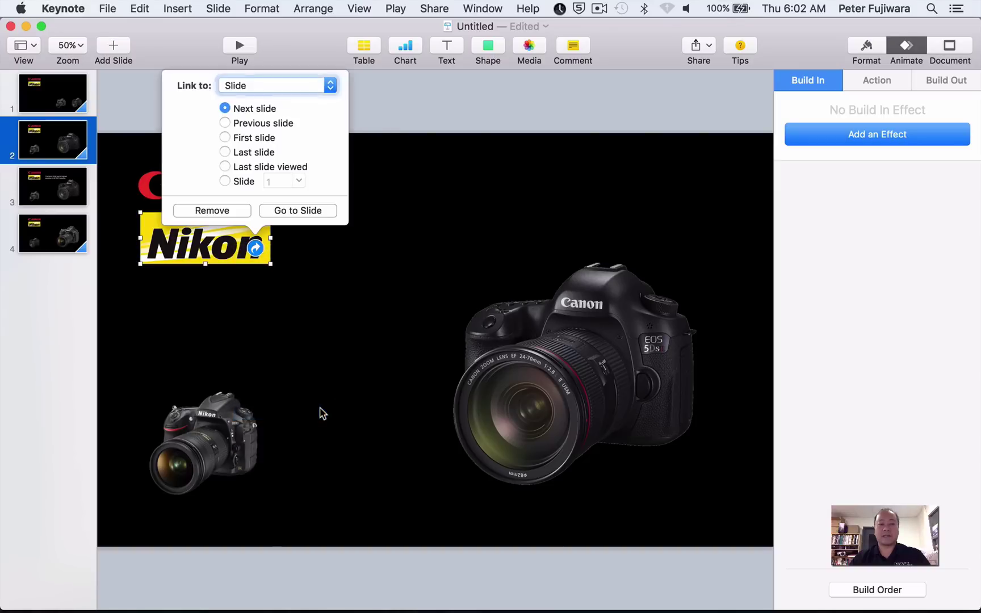
pyautogui.click(226, 182)
pyautogui.click(297, 182)
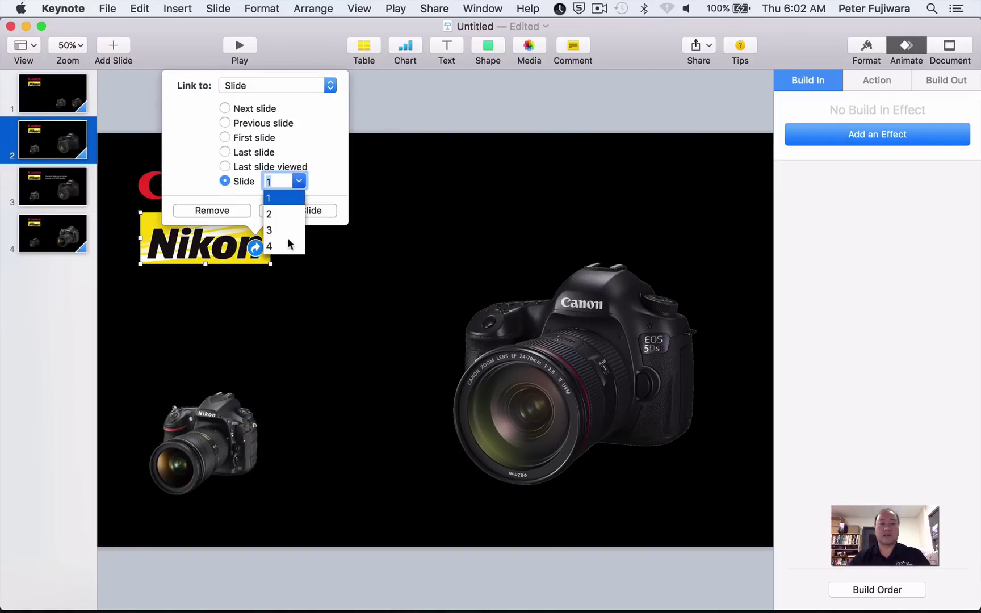
pyautogui.click(278, 246)
pyautogui.click(285, 211)
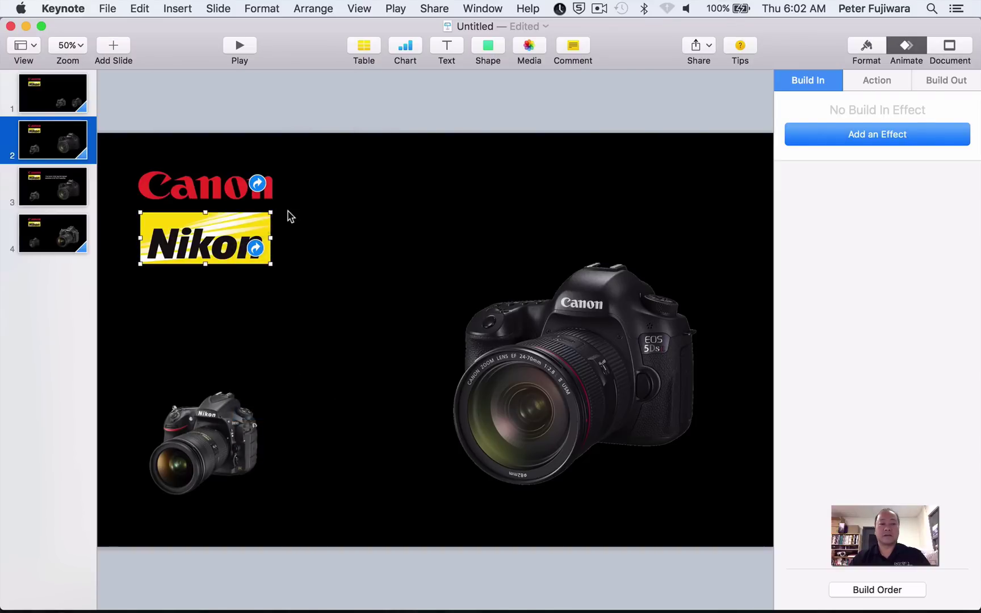
# Link slide 3's Canon logo to slide 1.
pyautogui.click(68, 191)
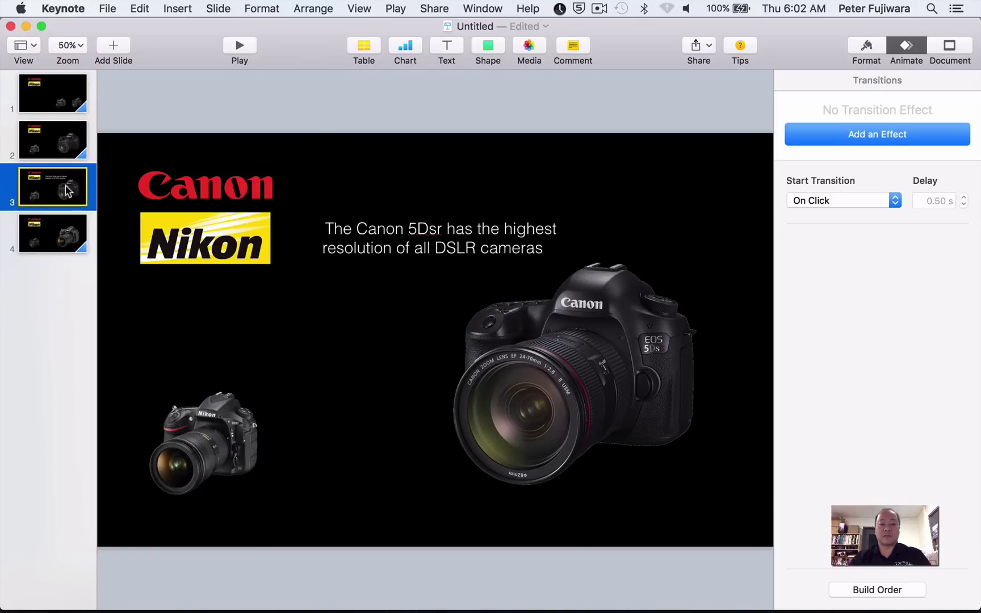
pyautogui.click(226, 189)
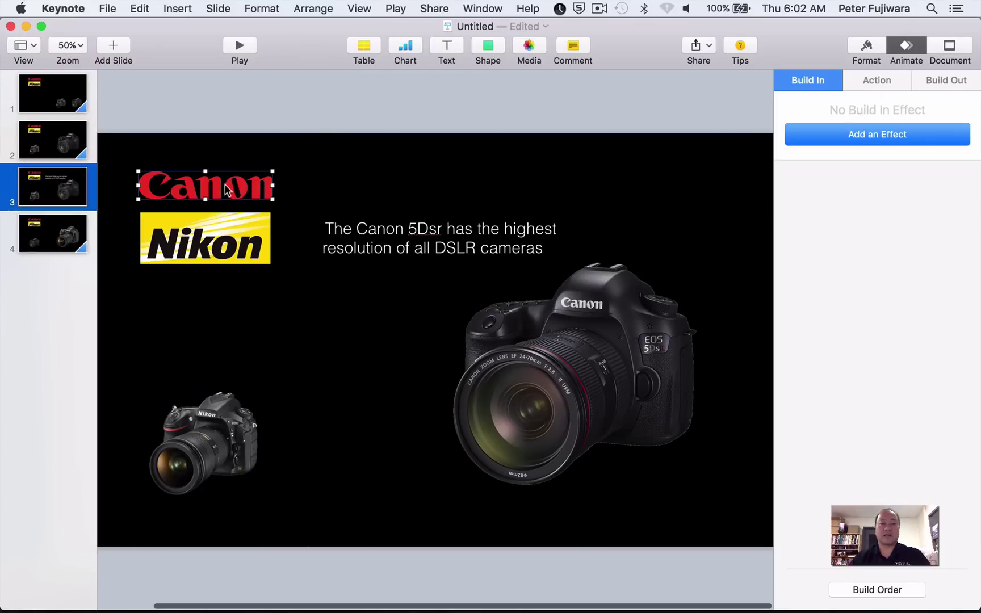
pyautogui.rightClick(226, 186)
pyautogui.click(307, 351)
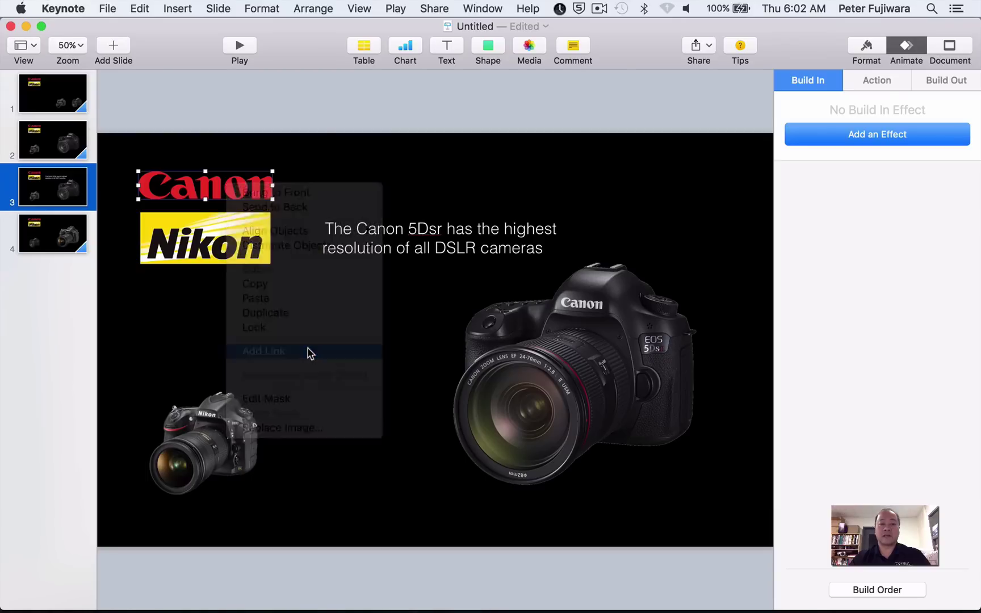
pyautogui.click(243, 294)
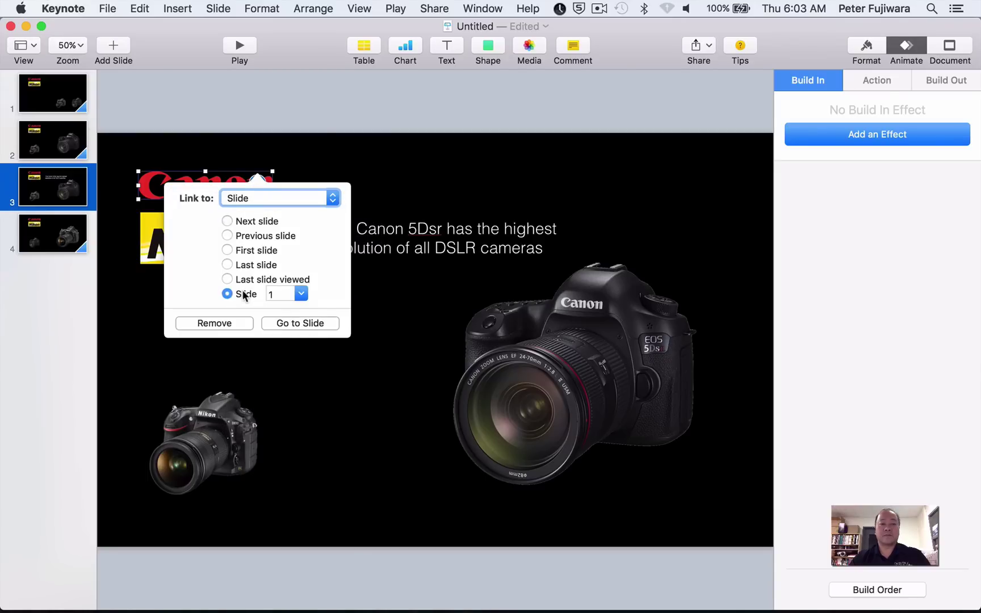
pyautogui.click(316, 324)
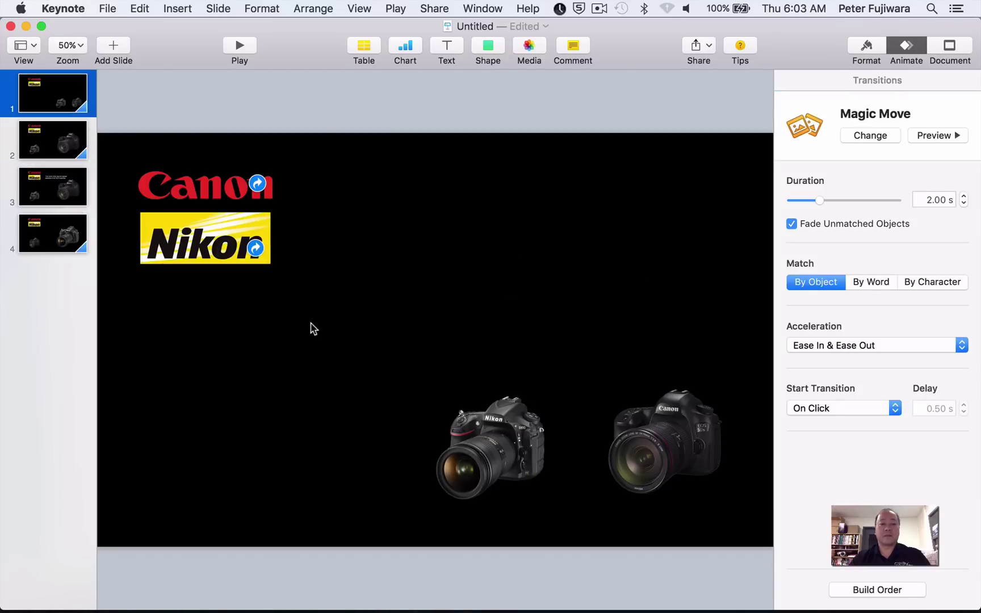
# Link slide 3's Nikon logo to slide 4.
pyautogui.click(67, 182)
pyautogui.click(225, 255)
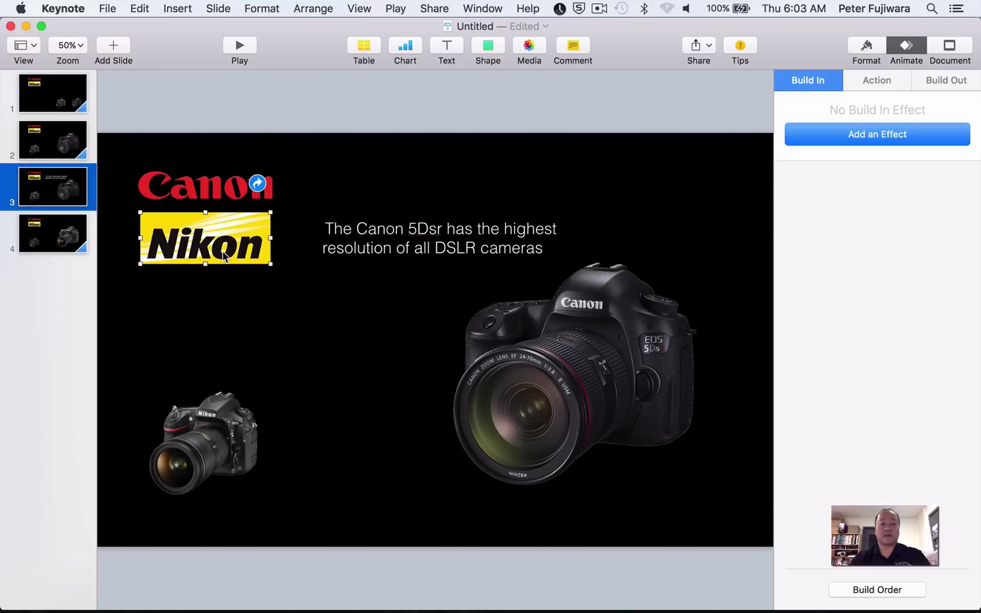
pyautogui.rightClick(225, 255)
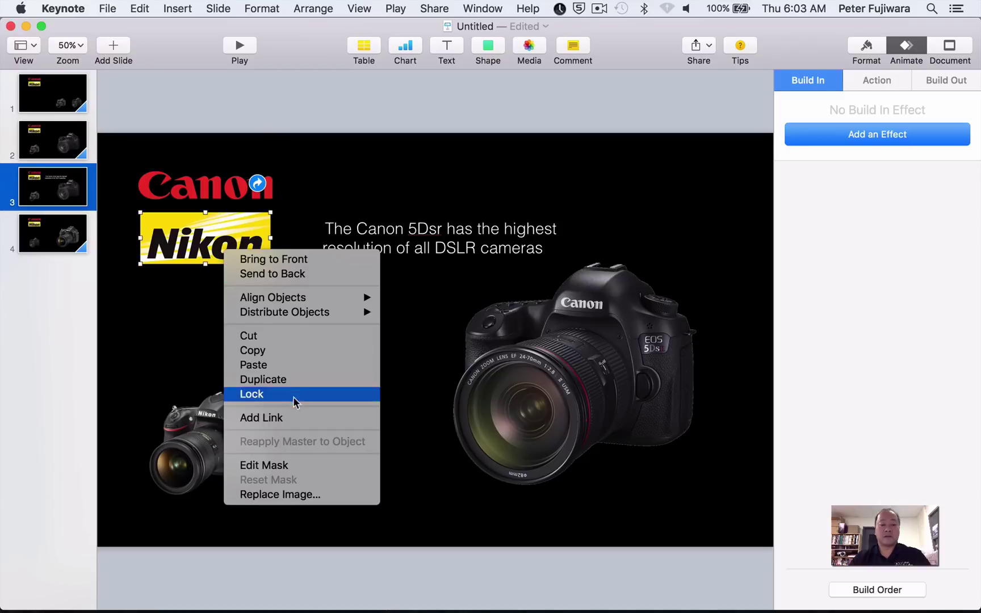
pyautogui.click(300, 421)
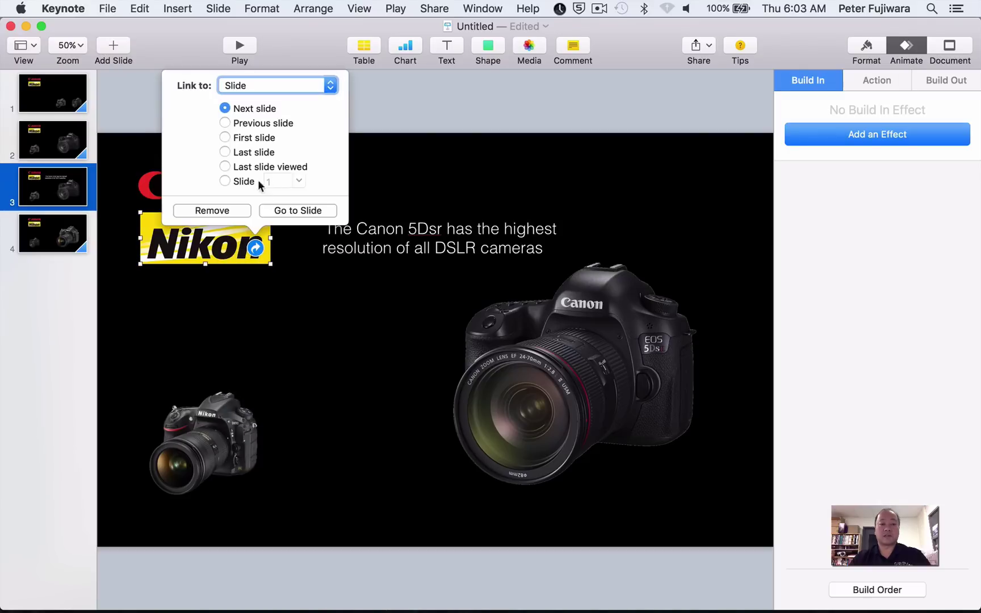
pyautogui.click(236, 180)
pyautogui.click(297, 182)
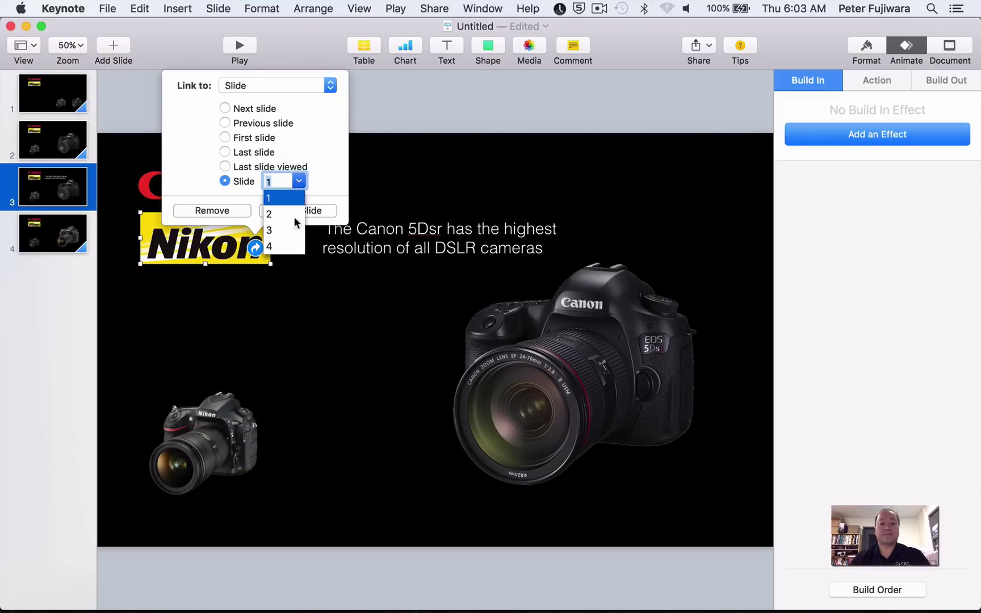
pyautogui.click(294, 247)
pyautogui.click(291, 212)
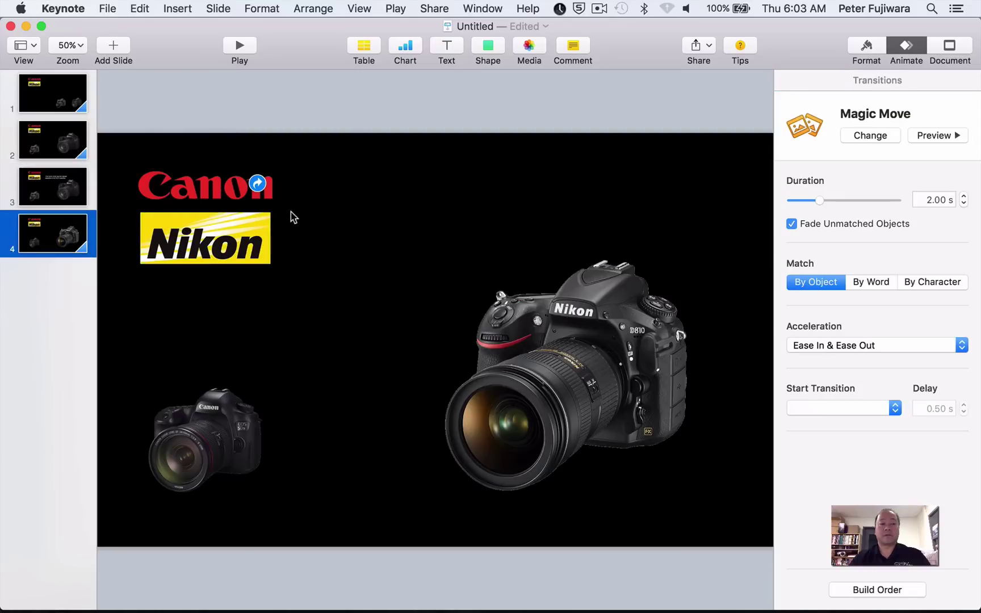
pyautogui.click(38, 241)
# Duplicate slide 4 and add the two-line caption 'The Nikon D810 is the most / popular full frame Nikon' beside the Nikon logo.
pyautogui.rightClick(38, 241)
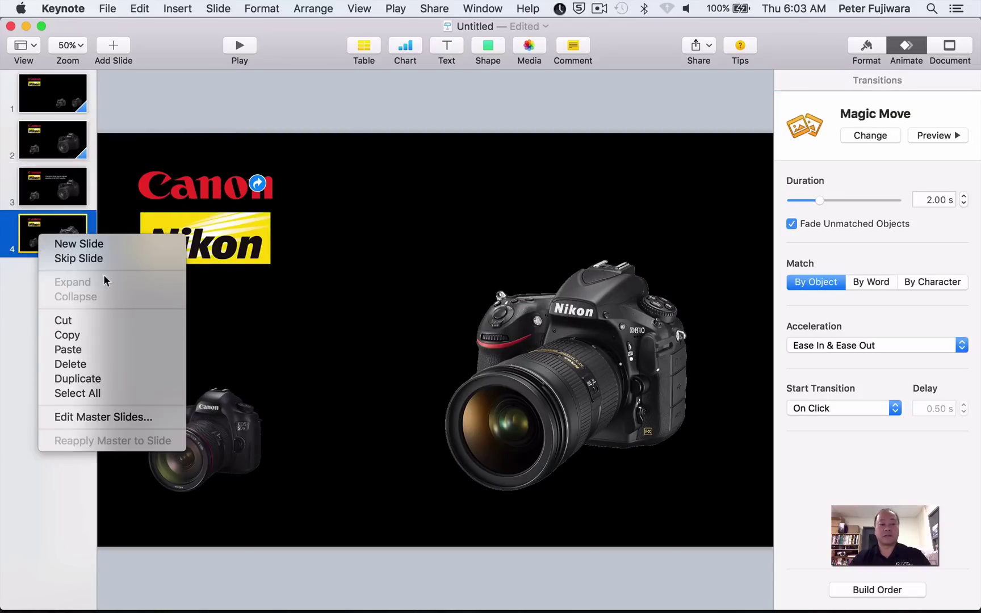
pyautogui.click(133, 382)
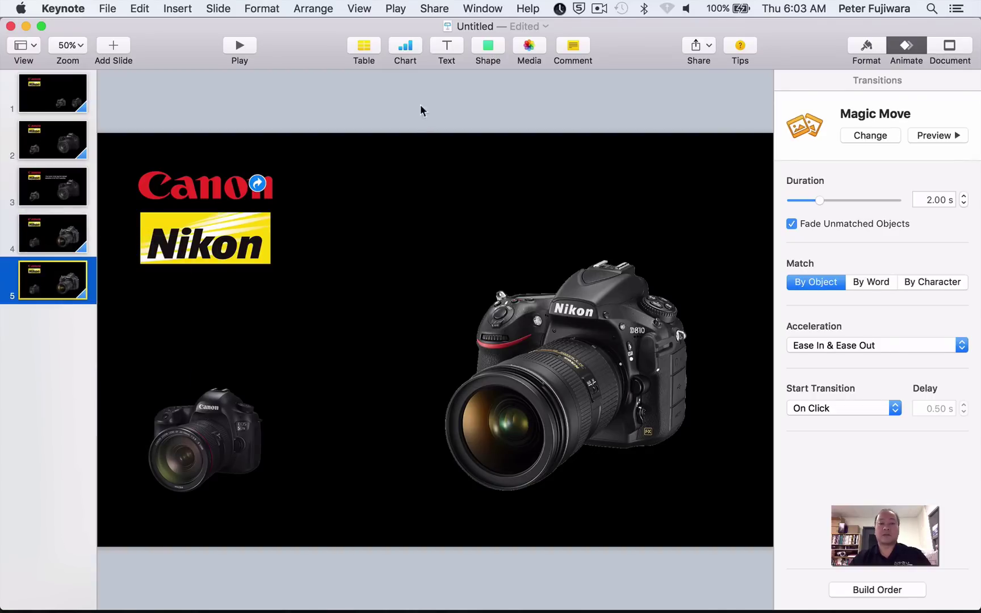
pyautogui.click(447, 46)
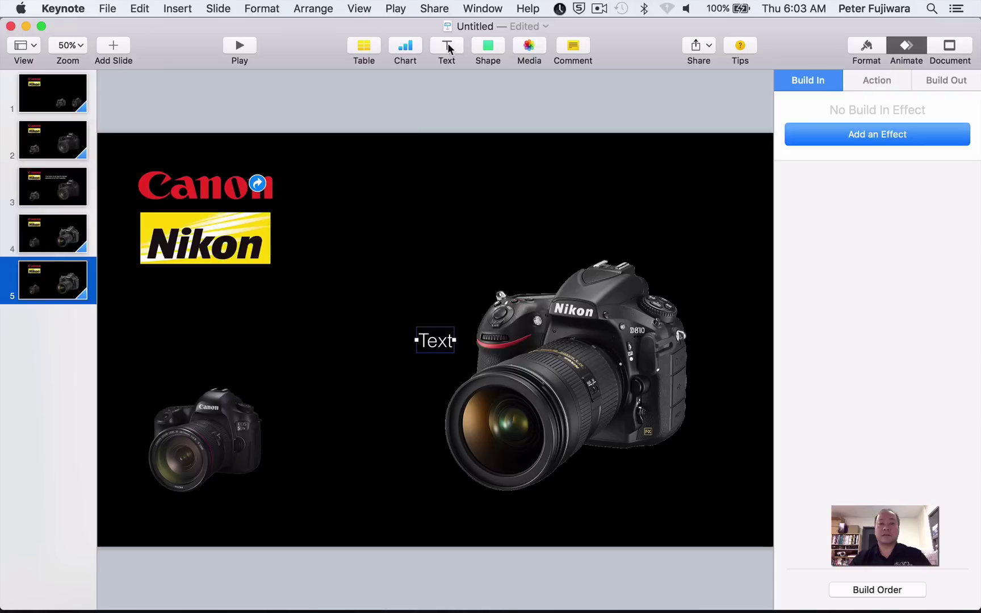
pyautogui.click(446, 347)
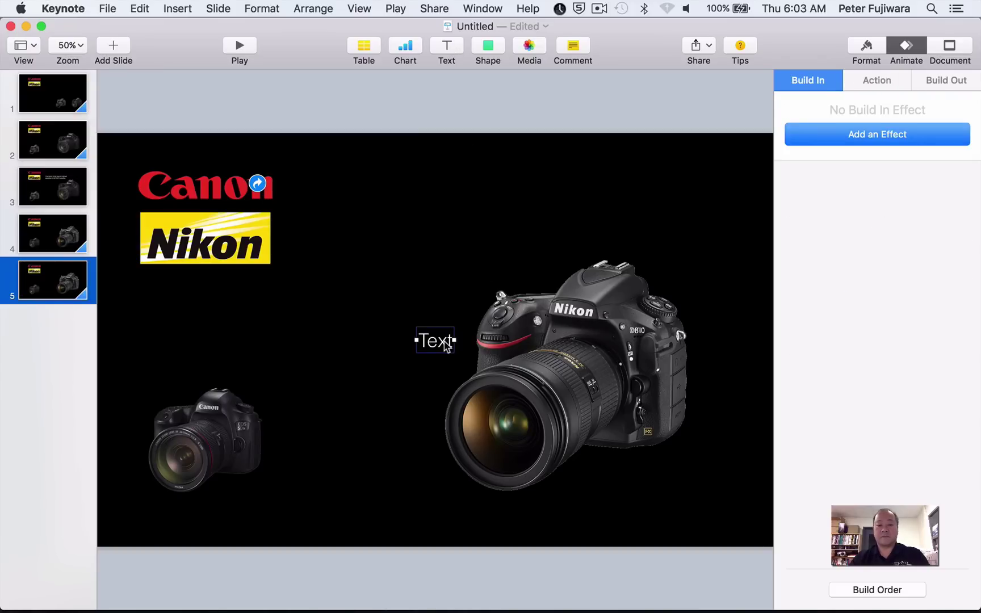
pyautogui.press('BackSpace')
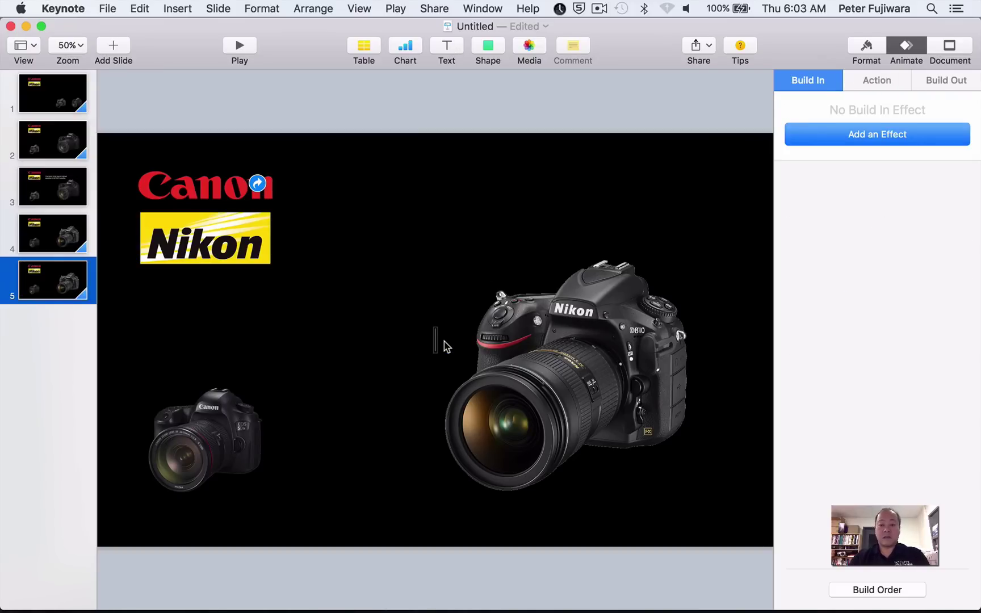
pyautogui.write('The Nikon')
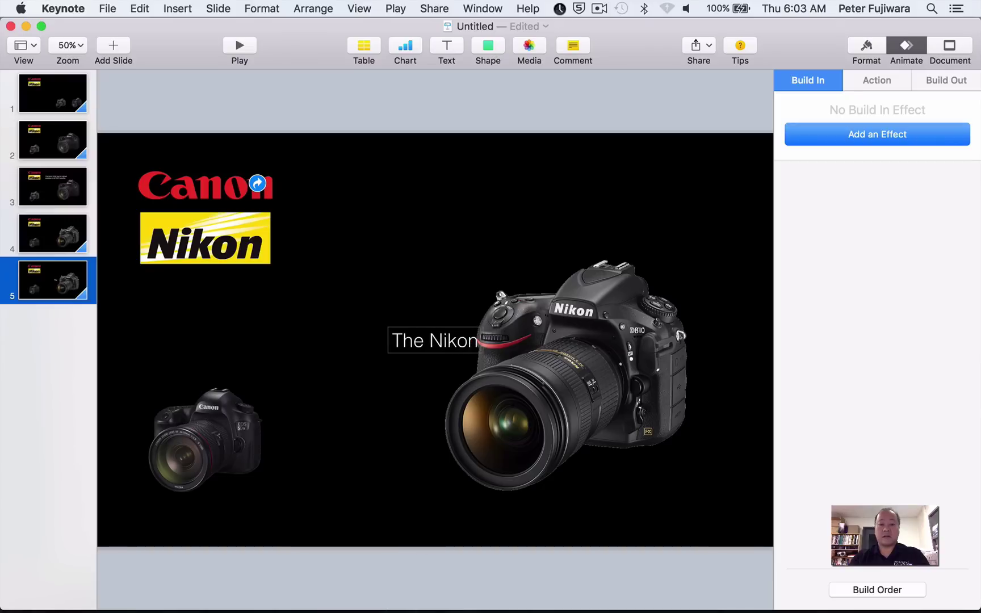
pyautogui.write(' D')
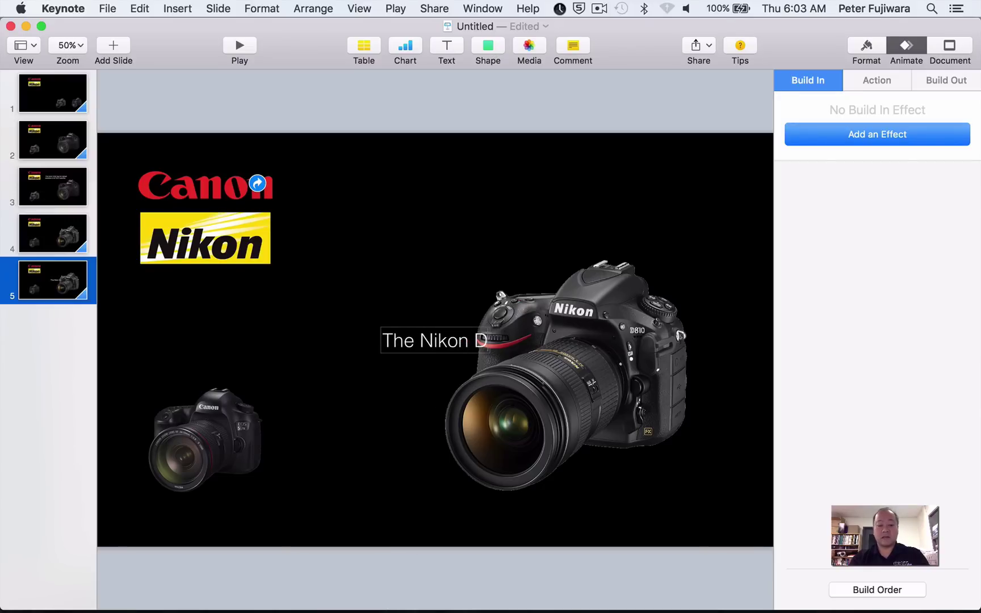
pyautogui.write('810')
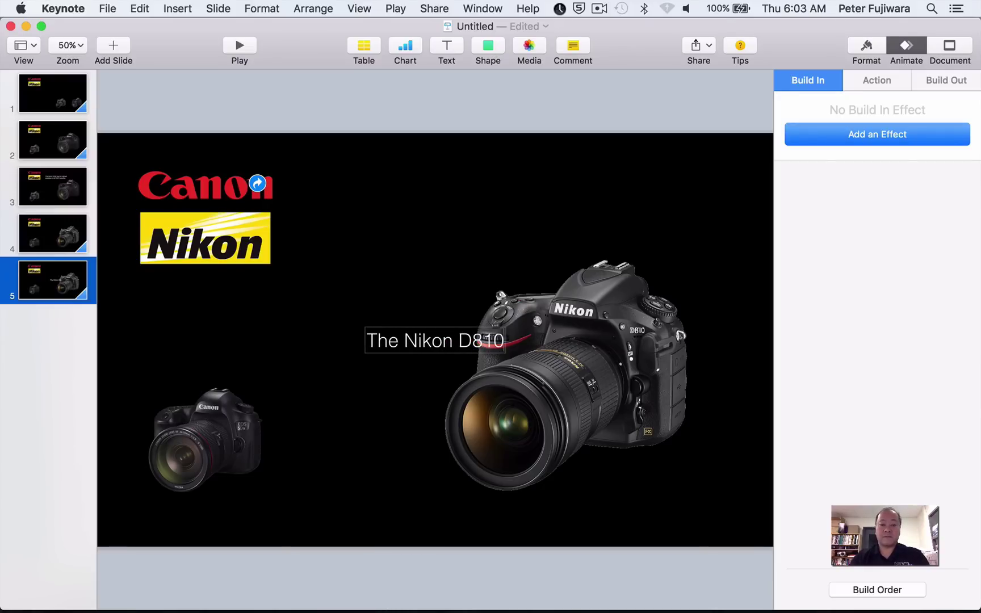
pyautogui.write(' is')
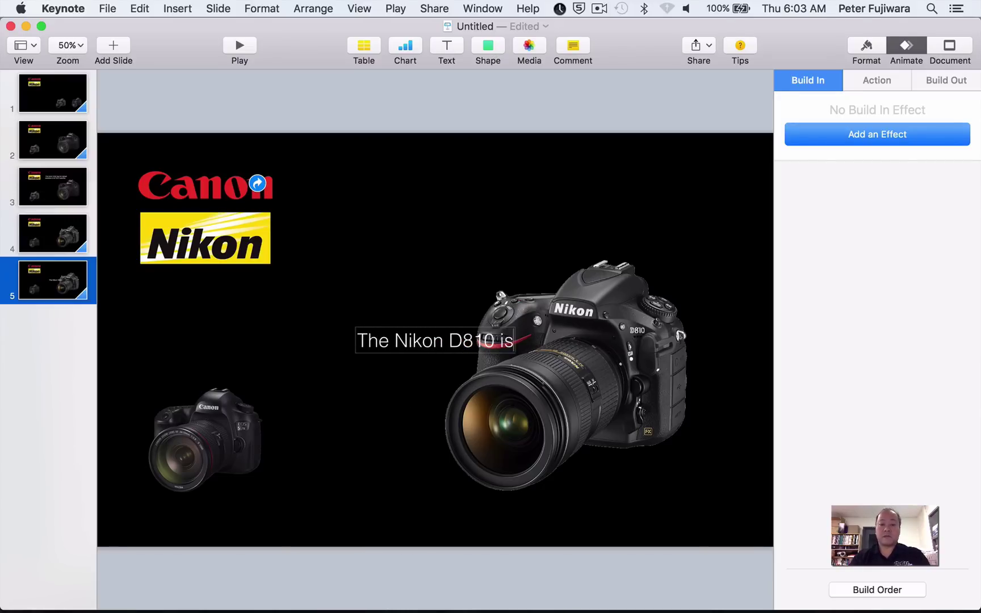
pyautogui.write(' the most')
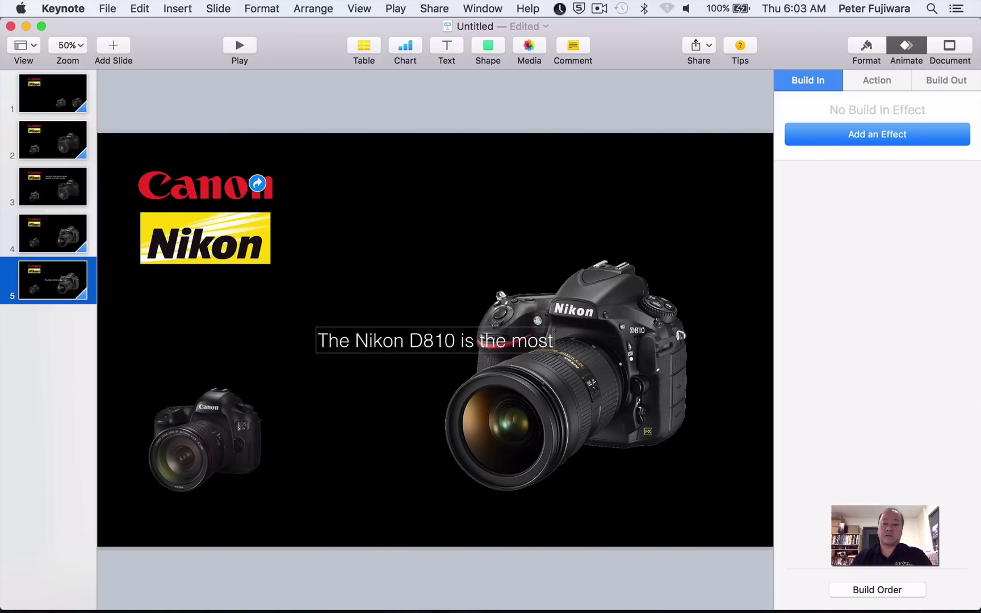
pyautogui.press('Return')
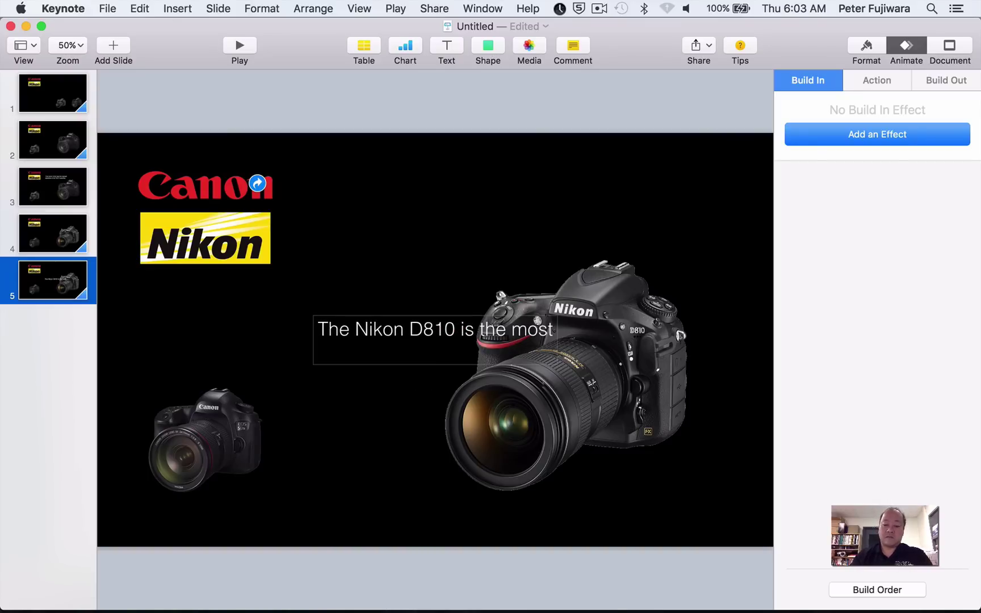
pyautogui.write('popular')
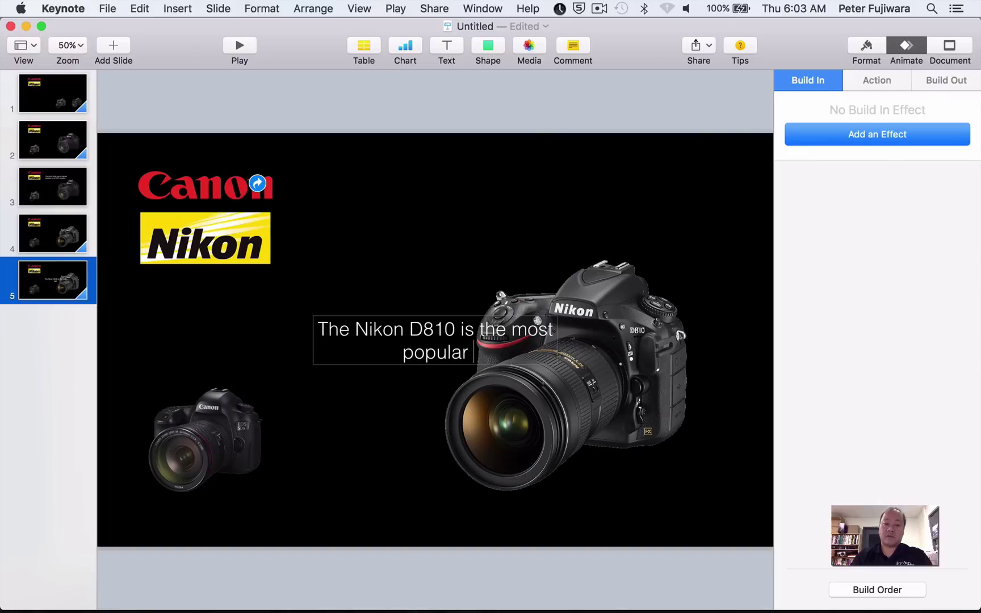
pyautogui.write(' full frame')
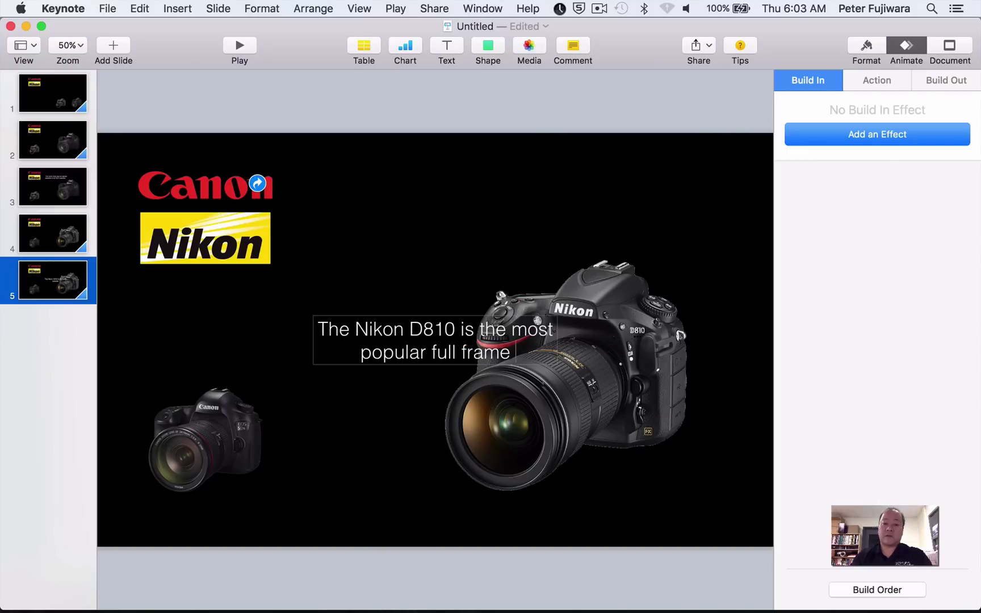
pyautogui.write(' Nikon')
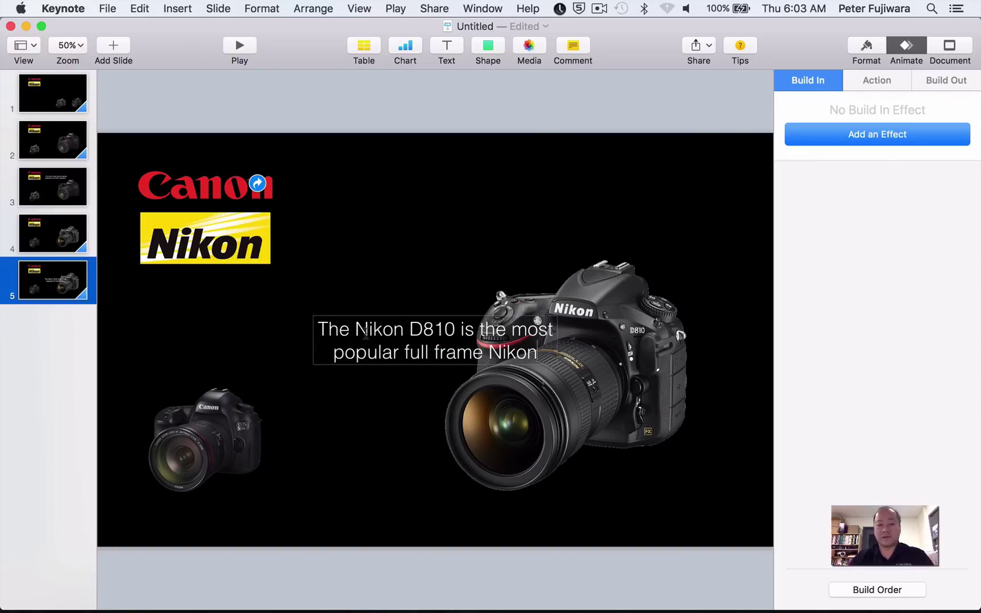
pyautogui.click(386, 284)
pyautogui.moveTo(398, 332); pyautogui.dragTo(408, 232)
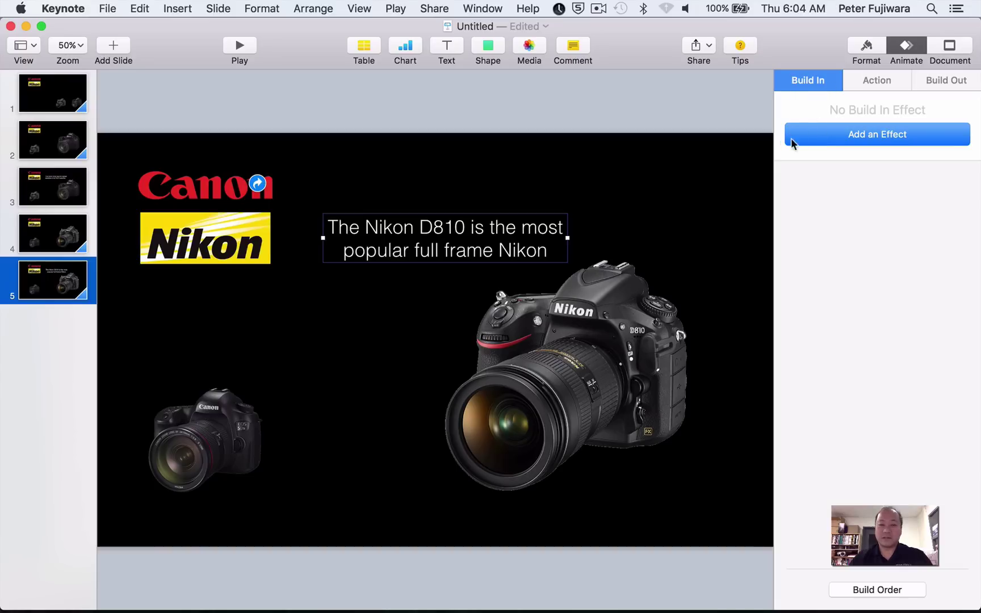
# Undo the deletion to restore the Nikon D810 caption text.
pyautogui.press('Return')
pyautogui.press('BackSpace')
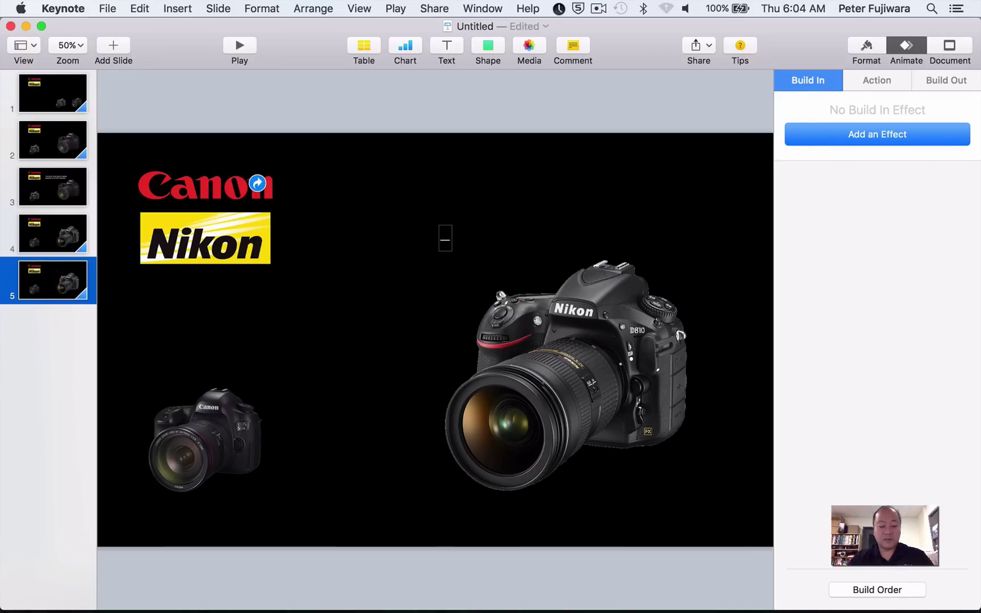
pyautogui.press('super+z')
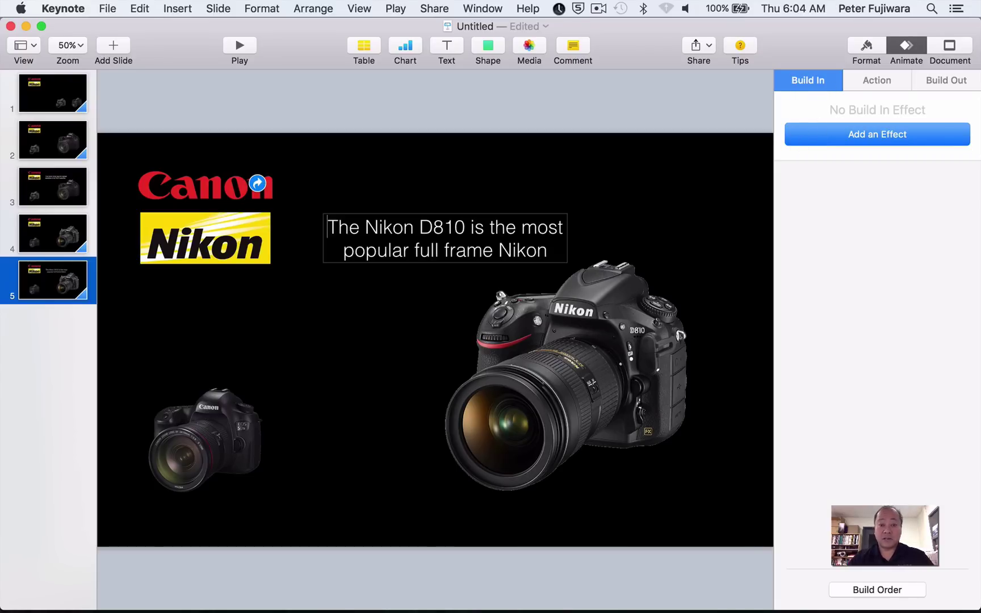
pyautogui.click(562, 205)
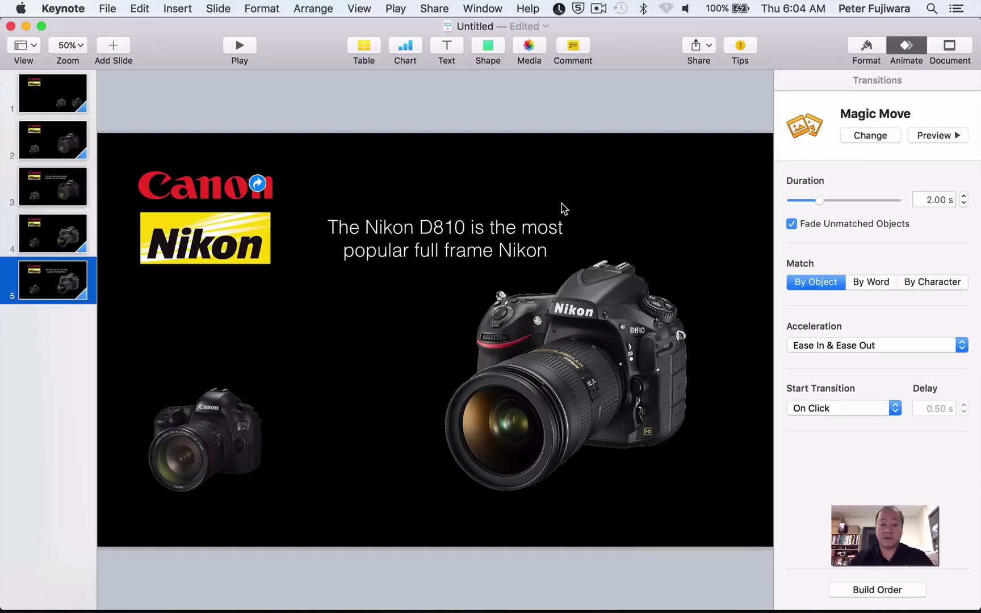
# Shrink the caption's font, nudge it slightly left, and left-align its text.
pyautogui.click(542, 234)
pyautogui.press('super+minus')
pyautogui.press('super+minus')
pyautogui.press('super+minus')
pyautogui.press('super+minus')
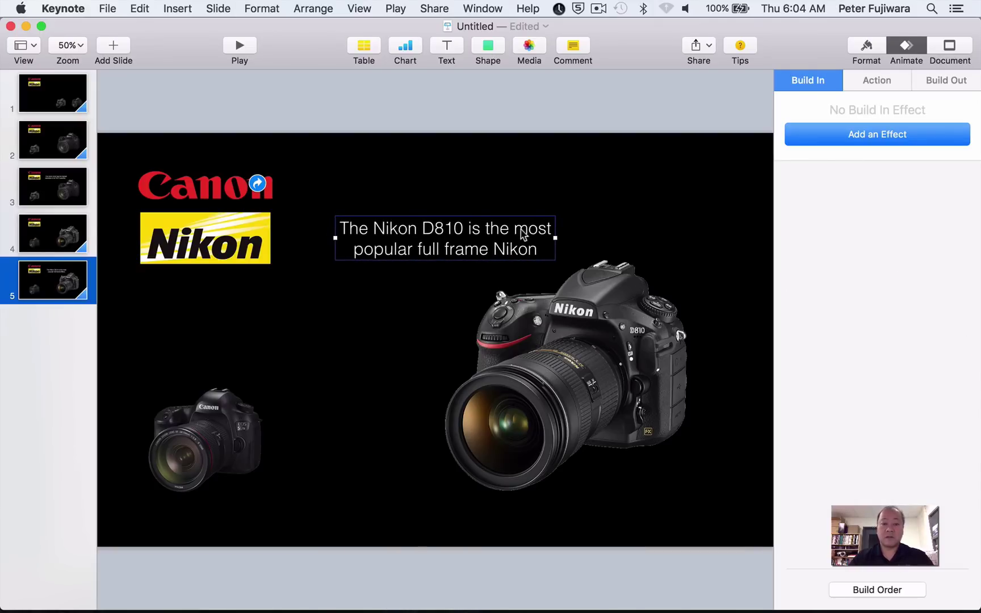
pyautogui.moveTo(505, 235); pyautogui.dragTo(497, 237)
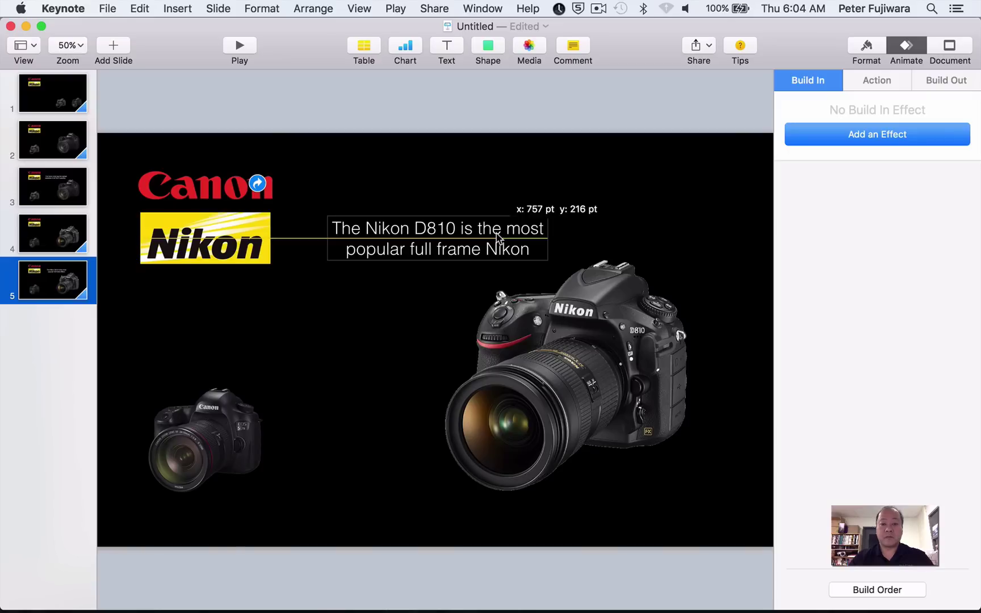
pyautogui.click(867, 45)
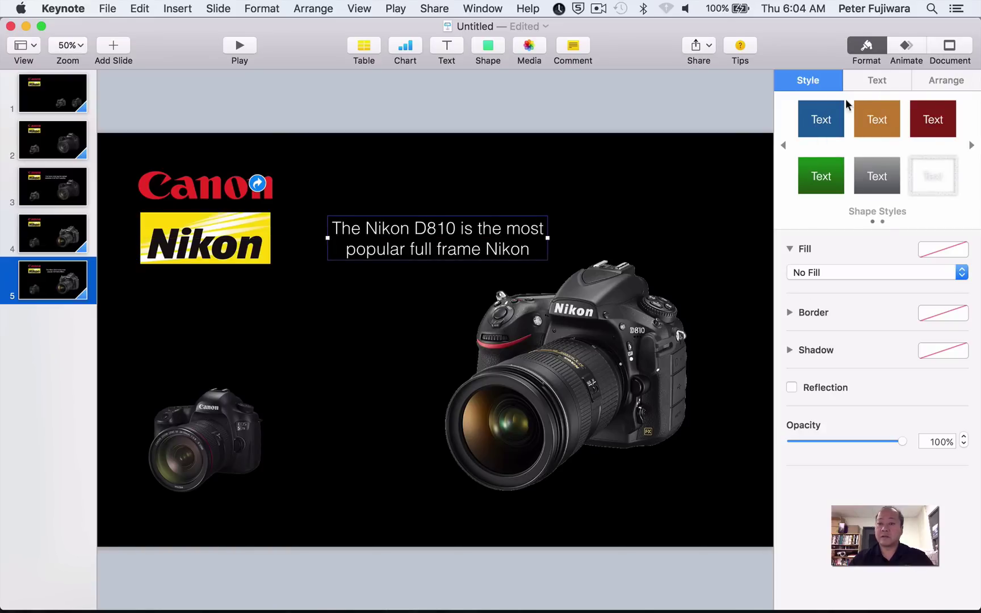
pyautogui.click(881, 79)
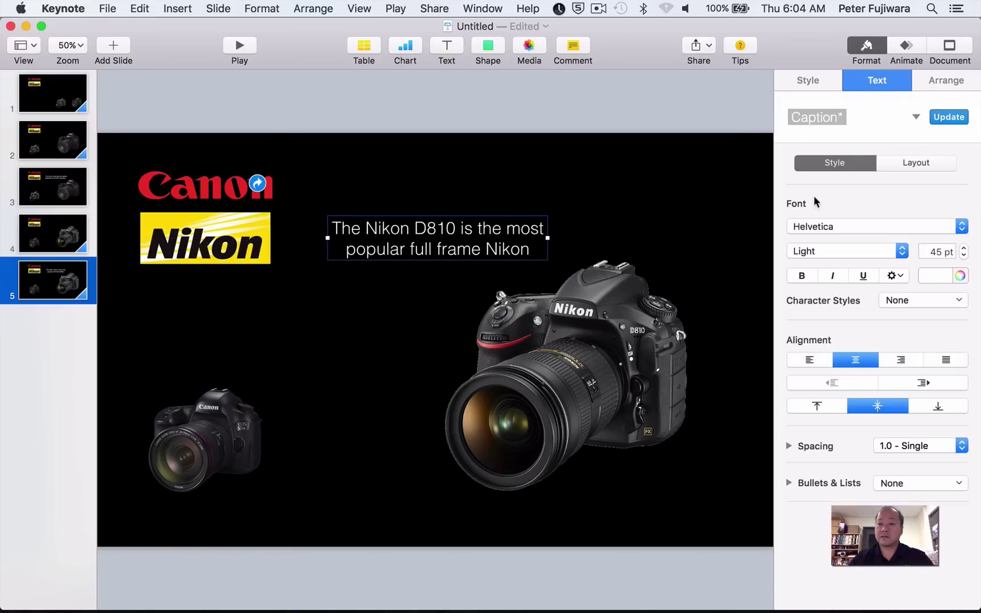
pyautogui.click(805, 361)
pyautogui.click(664, 245)
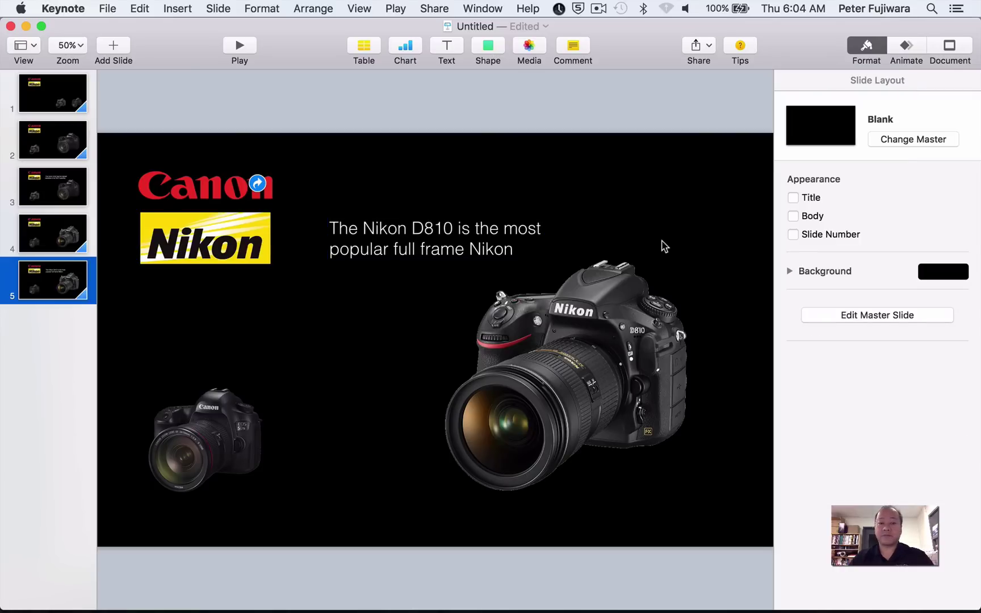
# Add a 2.00 s Magic Move transition to slide 3, starting On Click.
pyautogui.click(50, 239)
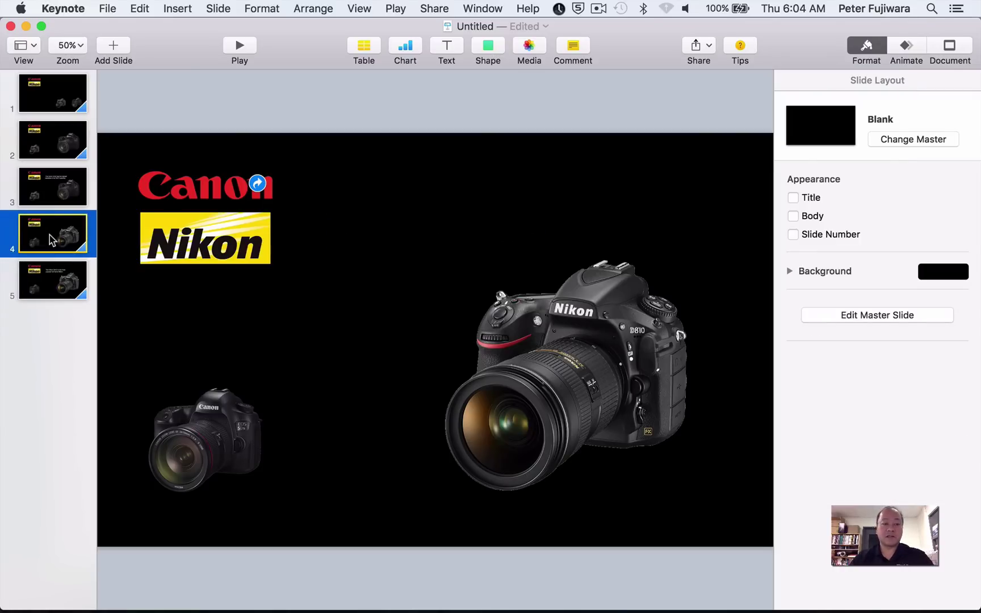
pyautogui.click(905, 49)
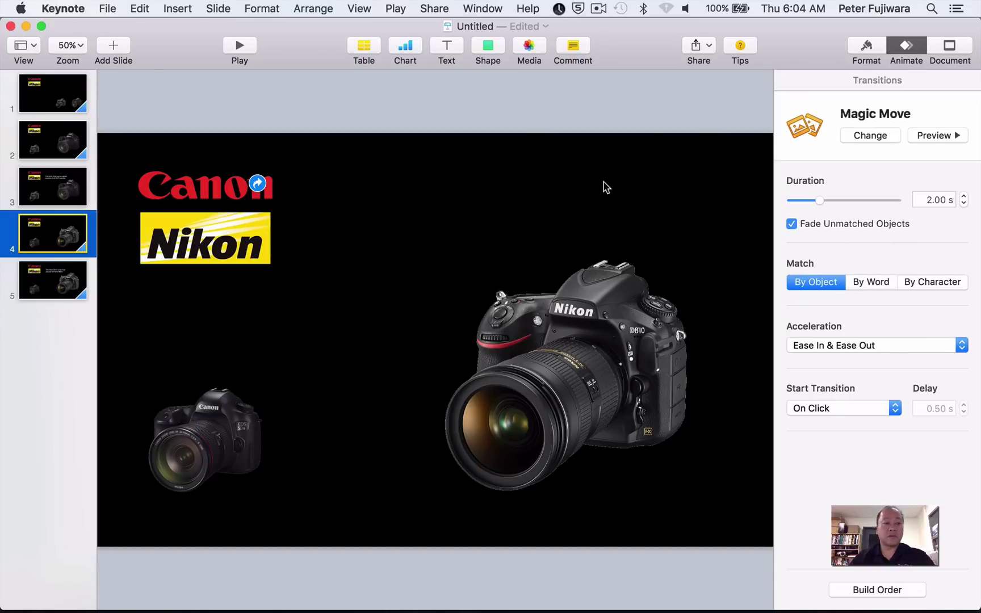
pyautogui.click(69, 186)
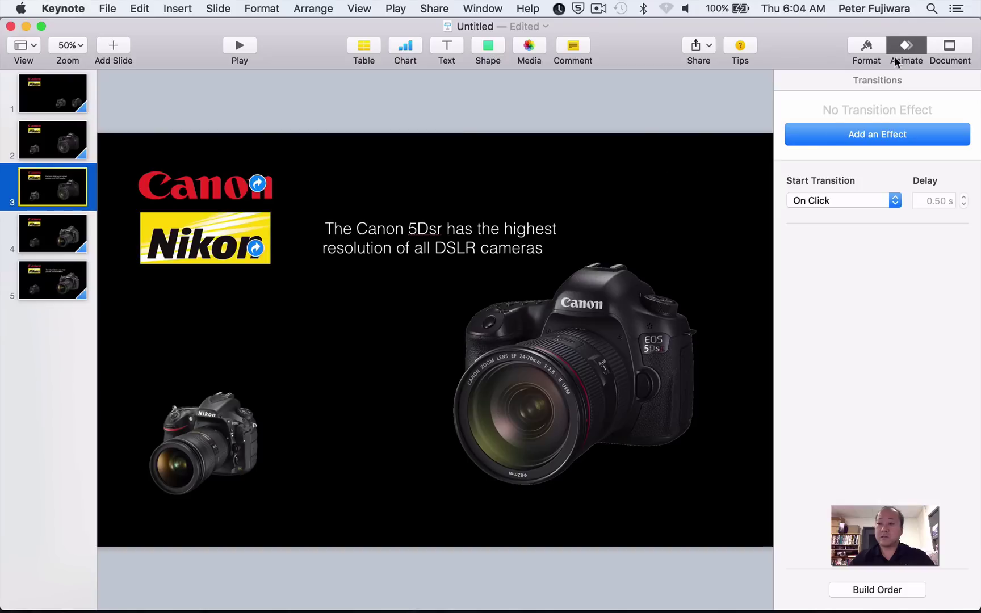
pyautogui.click(880, 136)
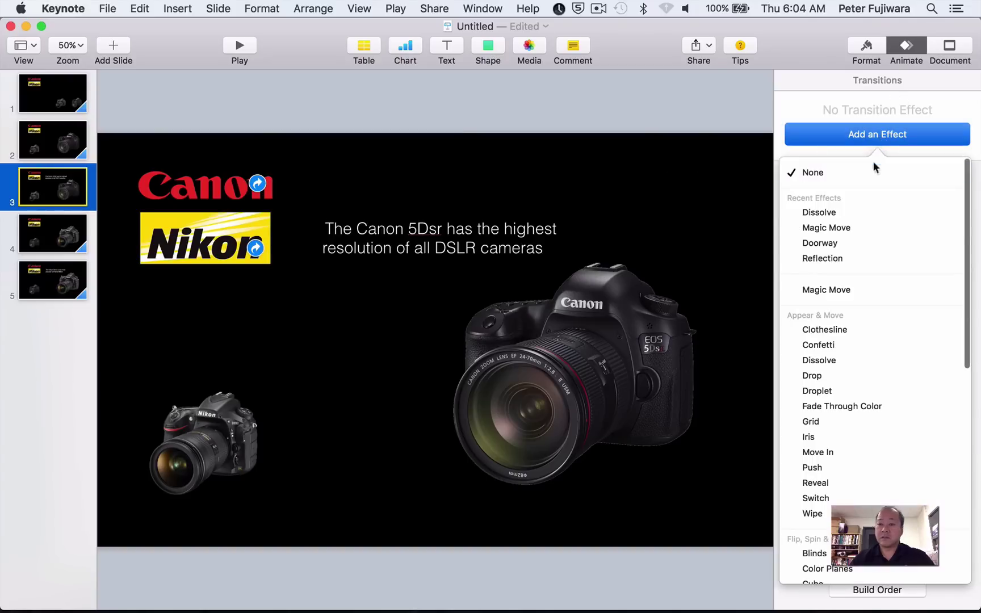
pyautogui.click(856, 227)
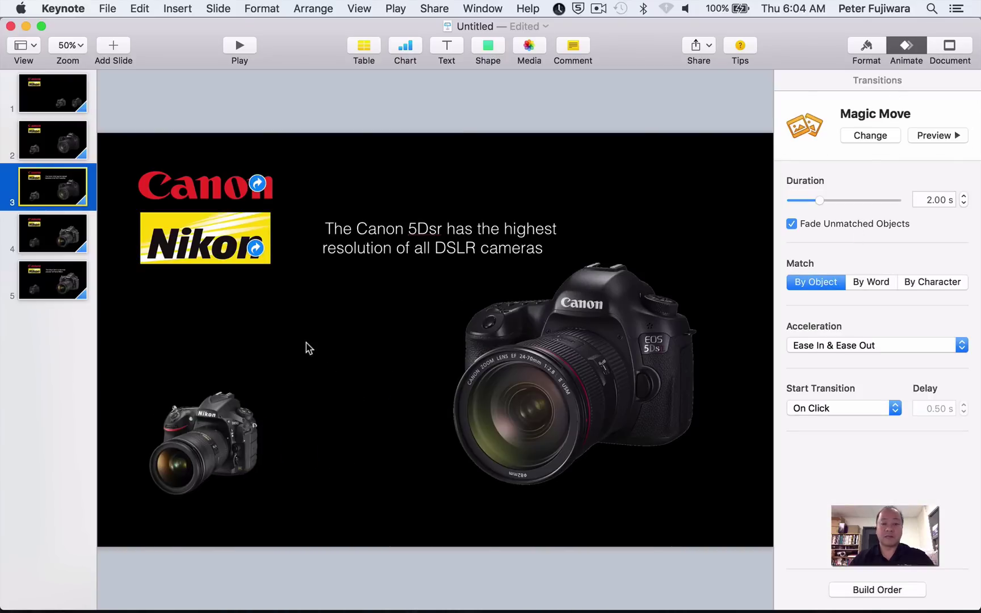
pyautogui.click(55, 244)
# Link slide 5's Nikon logo to slide 1 and confirm the link with Go to Slide.
pyautogui.click(49, 281)
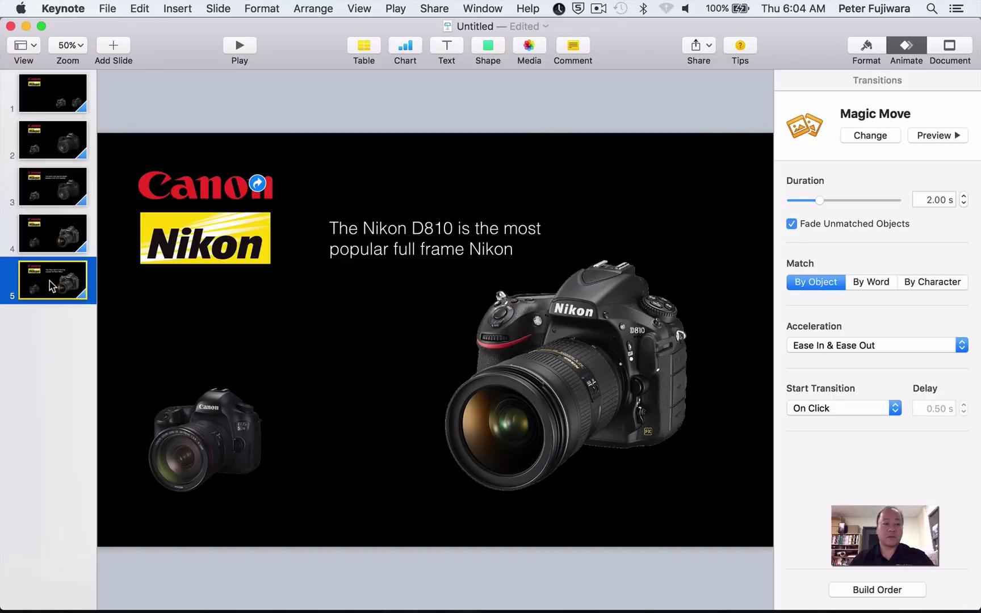
pyautogui.click(244, 227)
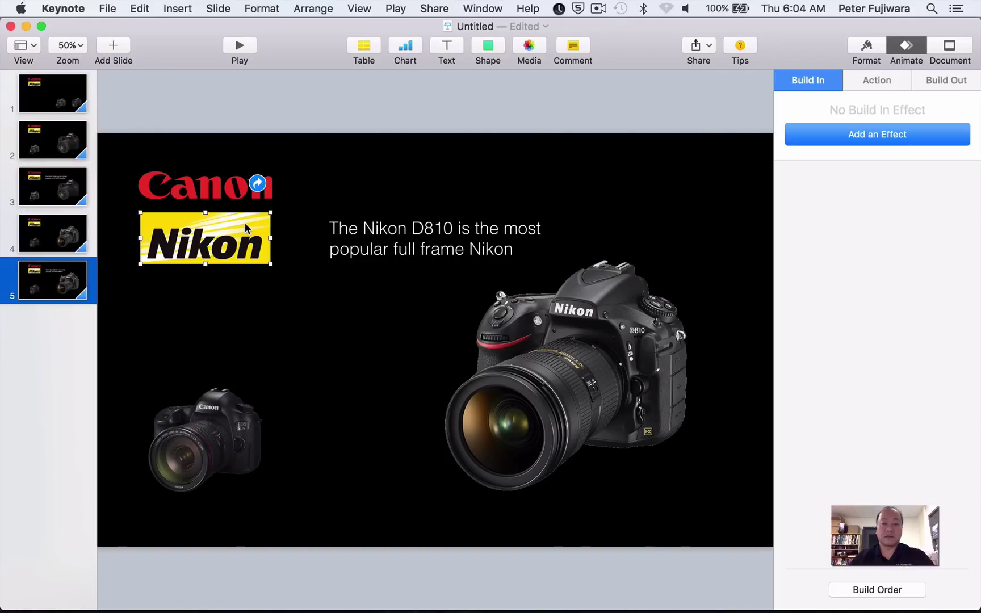
pyautogui.rightClick(245, 226)
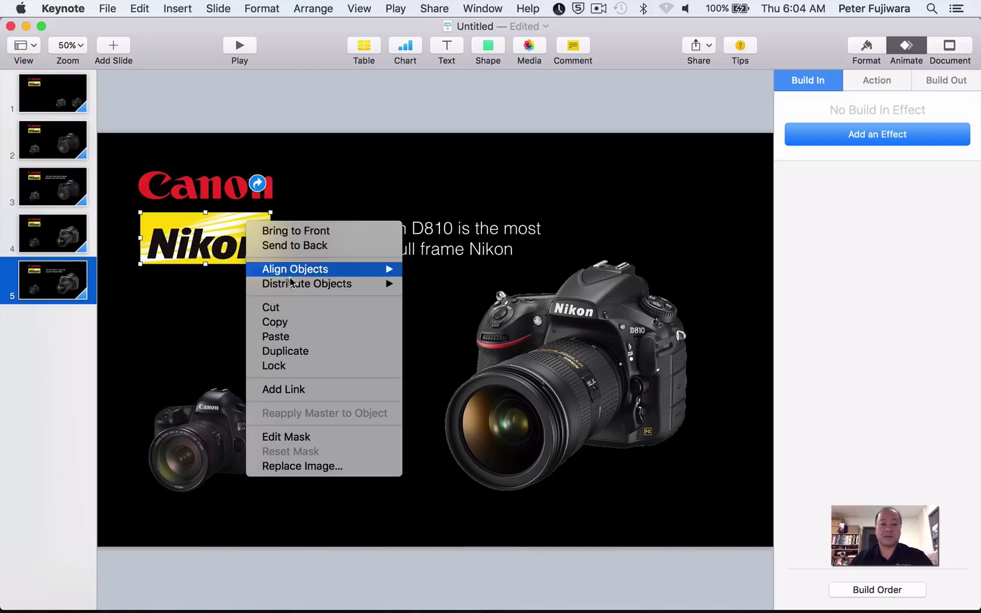
pyautogui.click(306, 389)
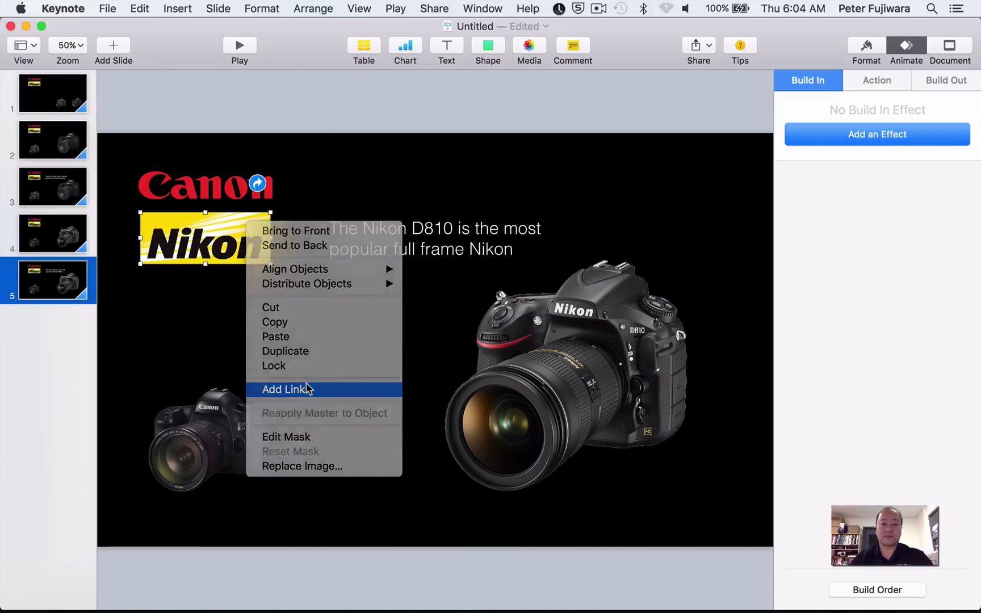
pyautogui.click(225, 179)
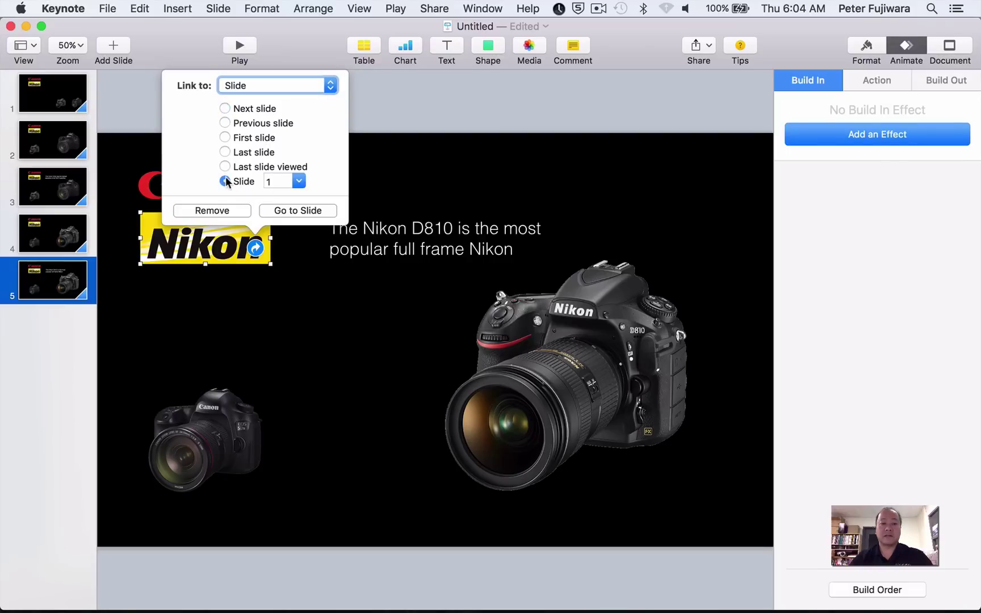
pyautogui.click(311, 210)
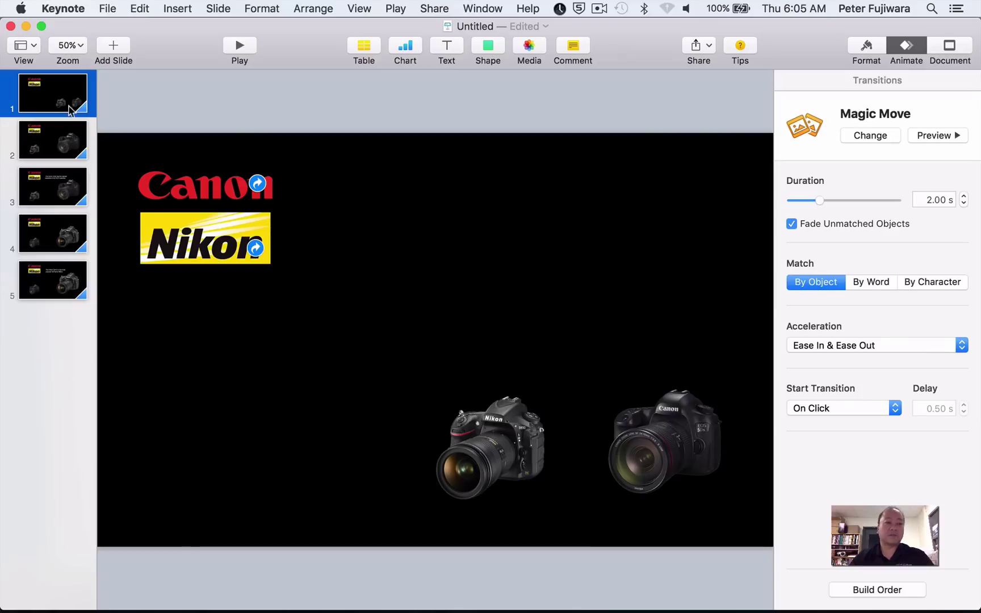
# Switch slide 4's Magic Move to start Automatically after a 0.50 s delay.
pyautogui.click(50, 99)
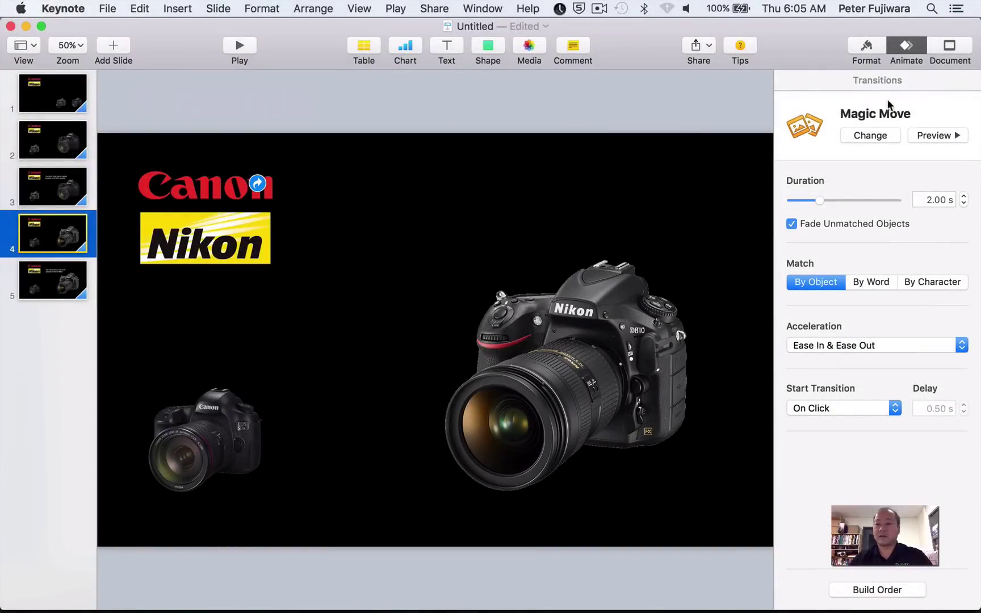
pyautogui.click(846, 408)
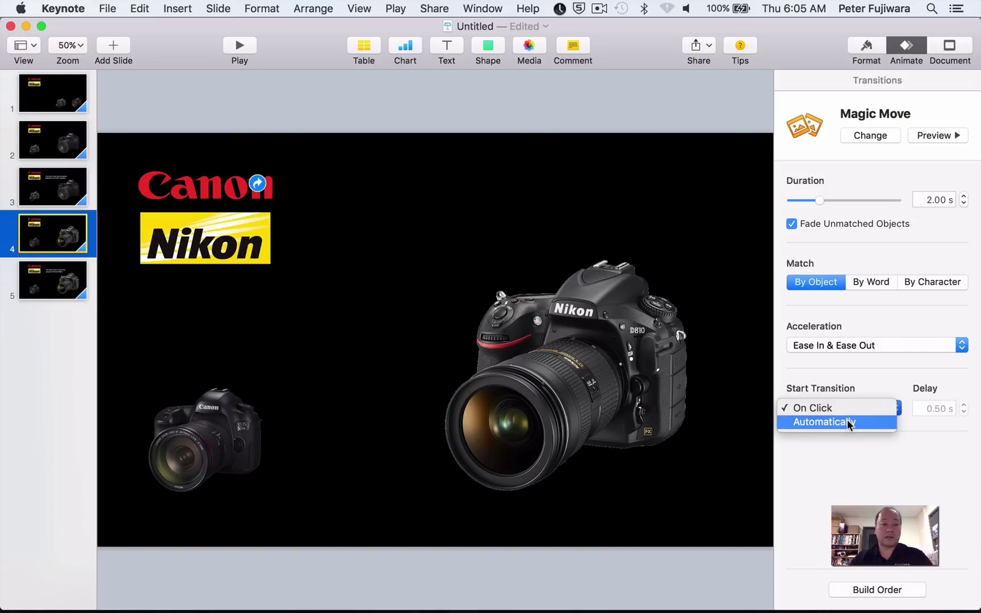
pyautogui.click(847, 420)
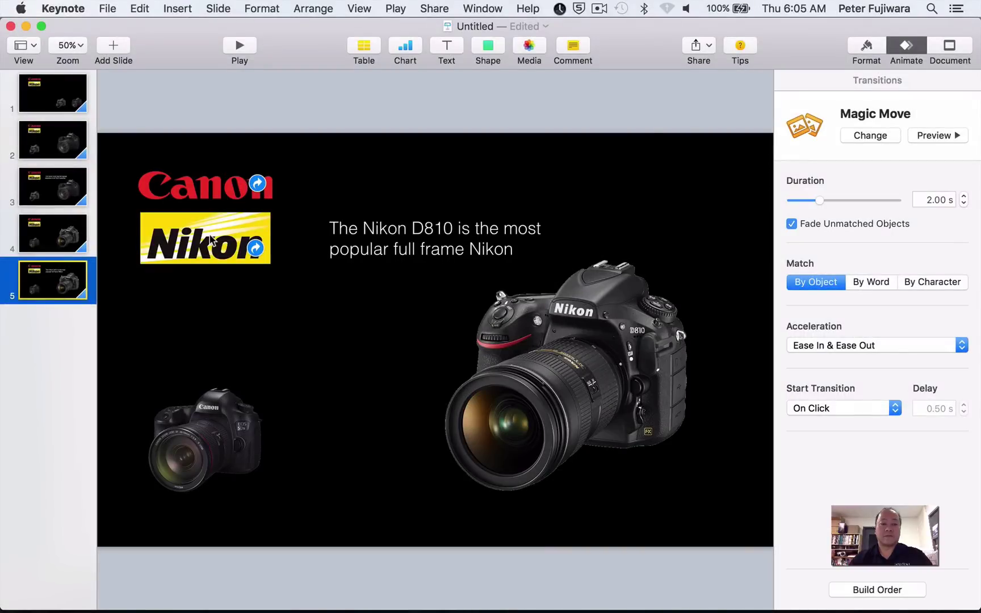
pyautogui.click(211, 239)
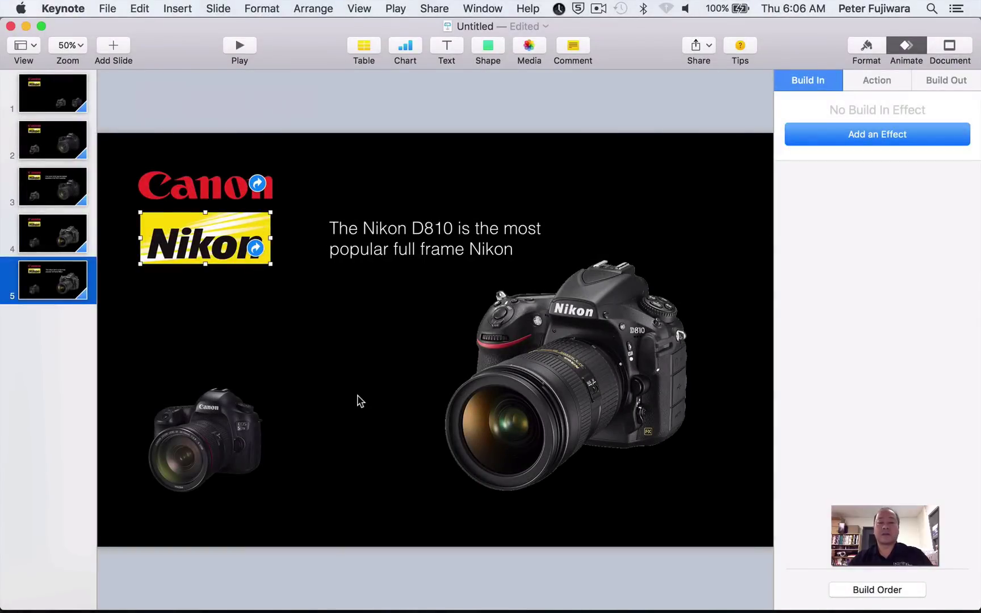
# Add a link from slide 1's small Nikon camera to slide 2, then go to slide 2.
pyautogui.click(55, 81)
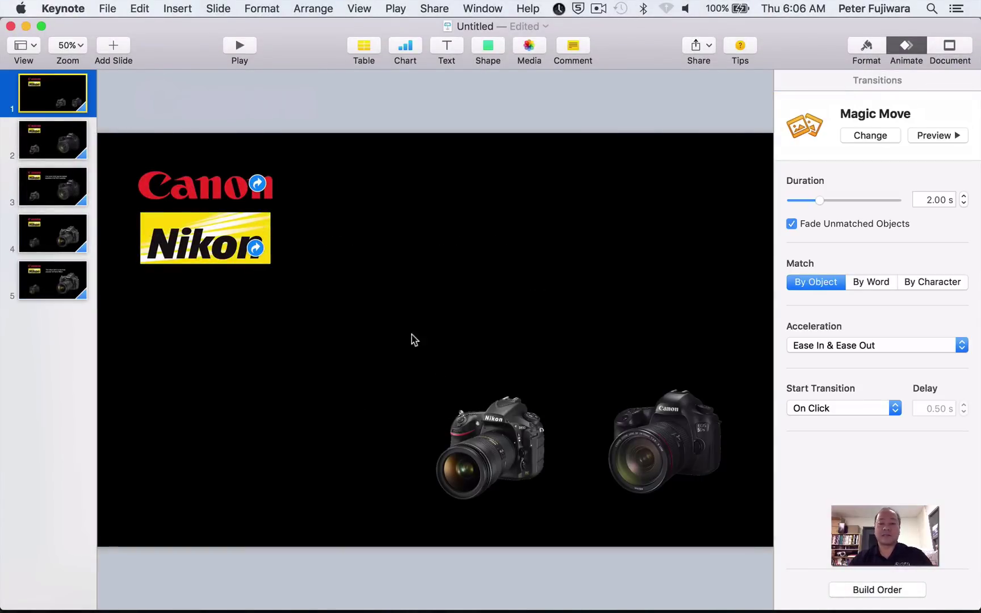
pyautogui.rightClick(503, 448)
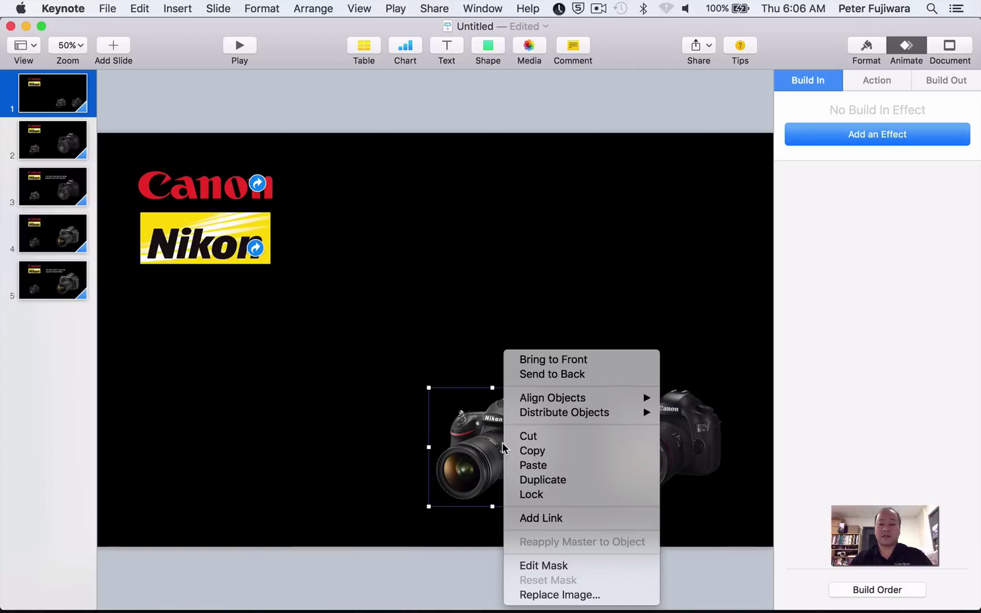
pyautogui.click(545, 518)
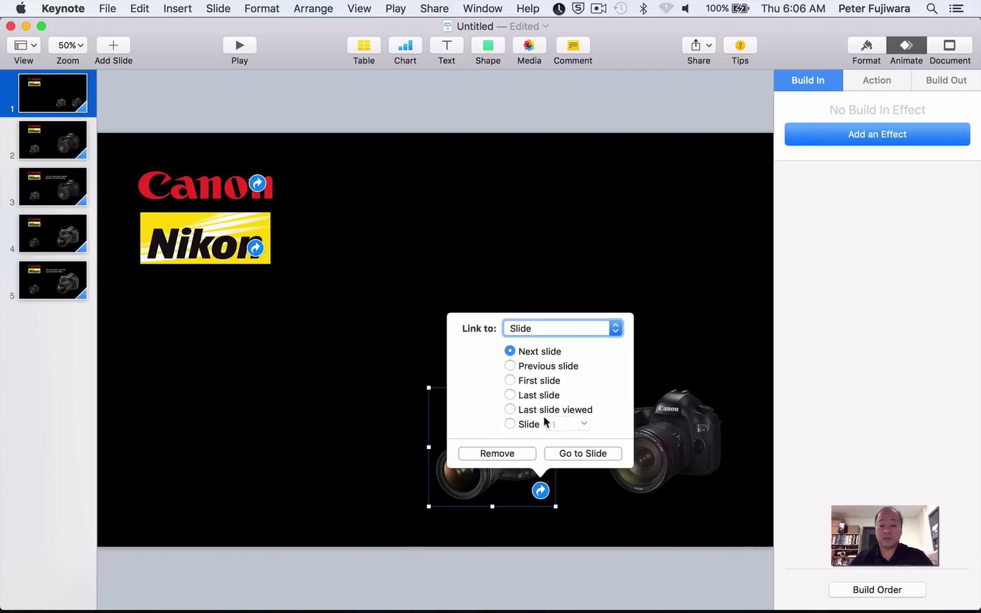
pyautogui.click(521, 427)
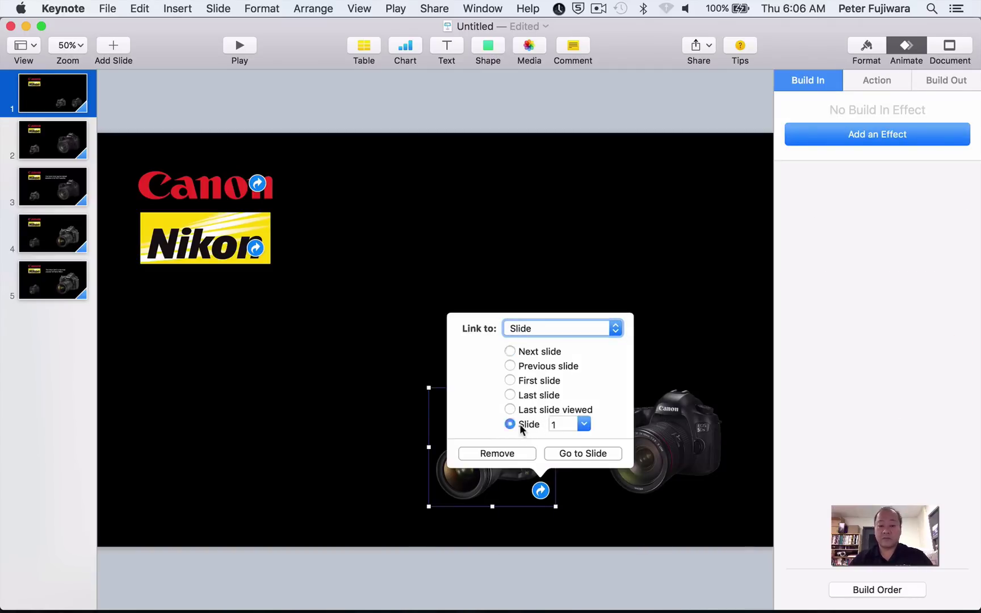
pyautogui.click(583, 426)
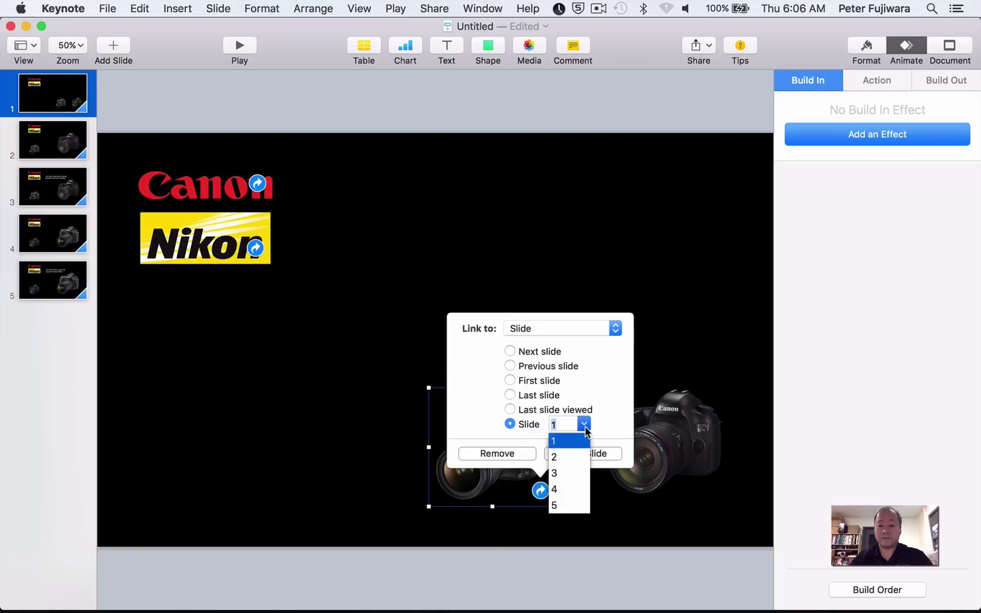
pyautogui.click(571, 455)
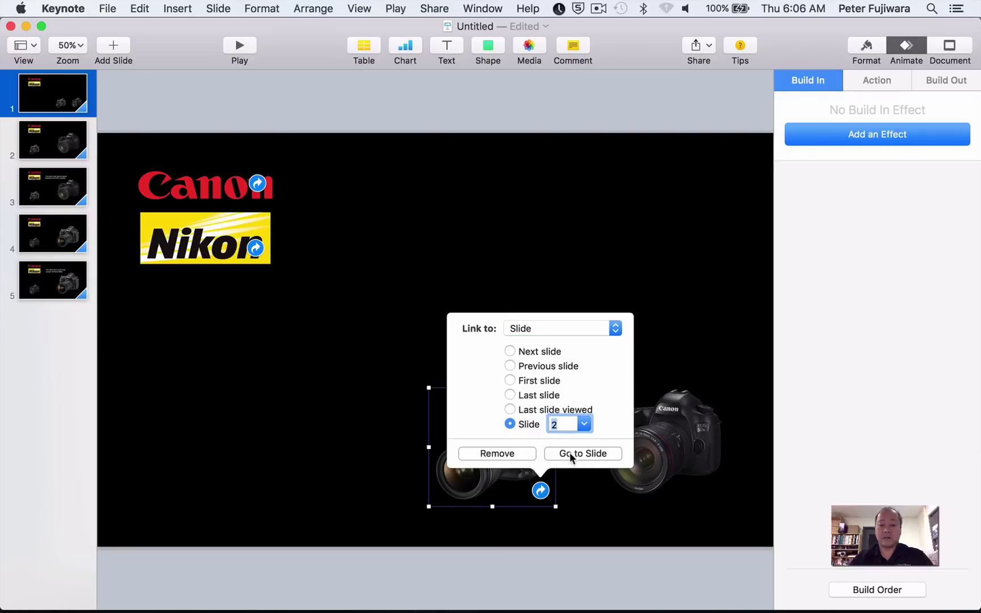
pyautogui.click(571, 454)
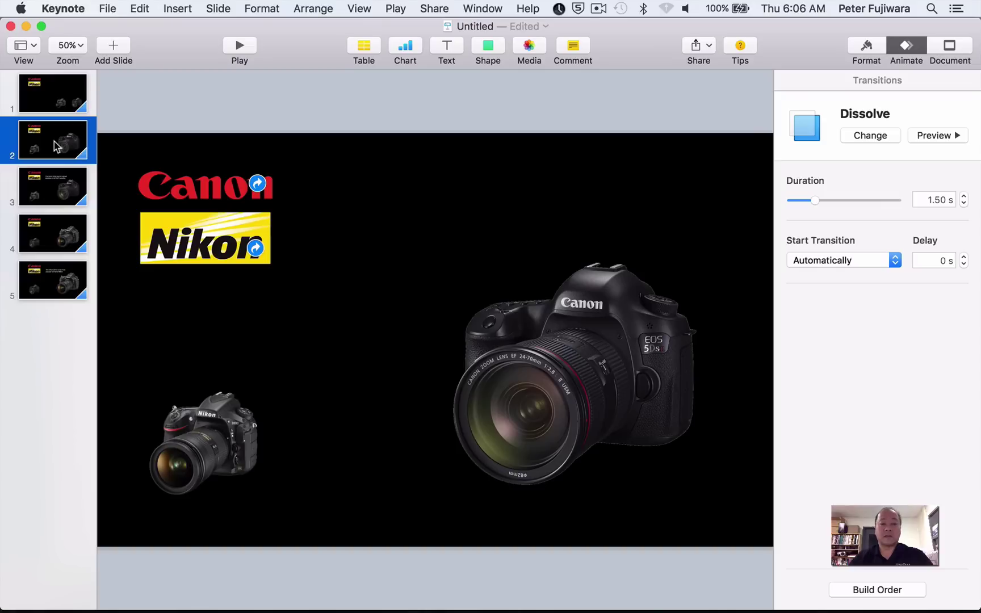
# Link the large Canon camera on slide 2 back to slide 1.
pyautogui.click(560, 363)
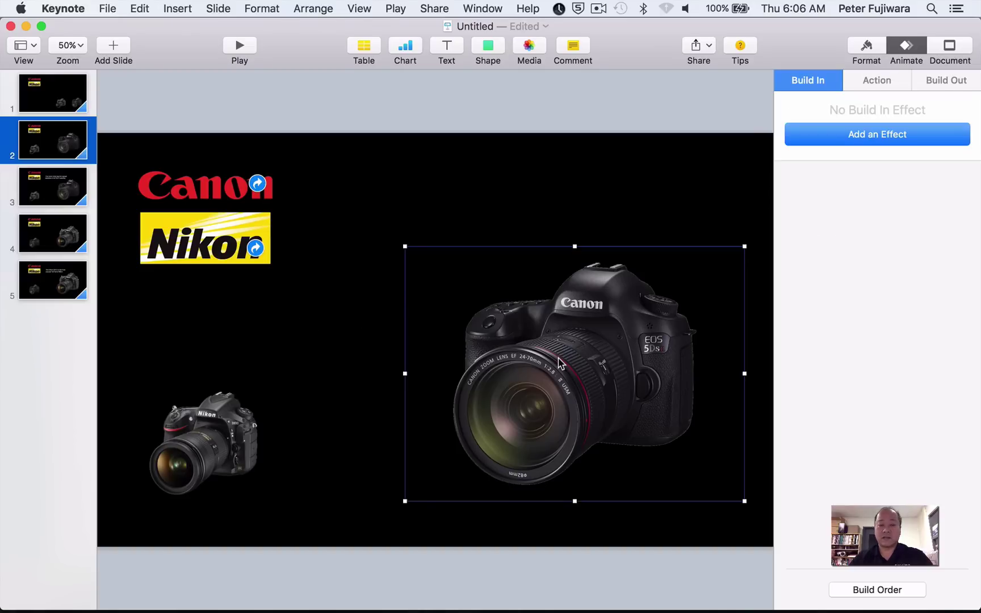
pyautogui.rightClick(561, 363)
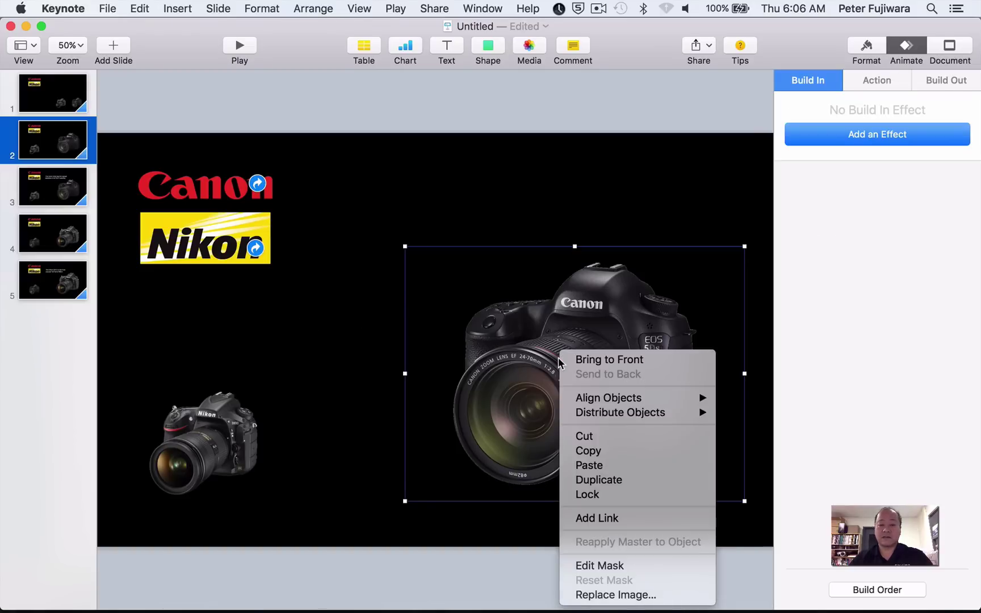
pyautogui.click(612, 518)
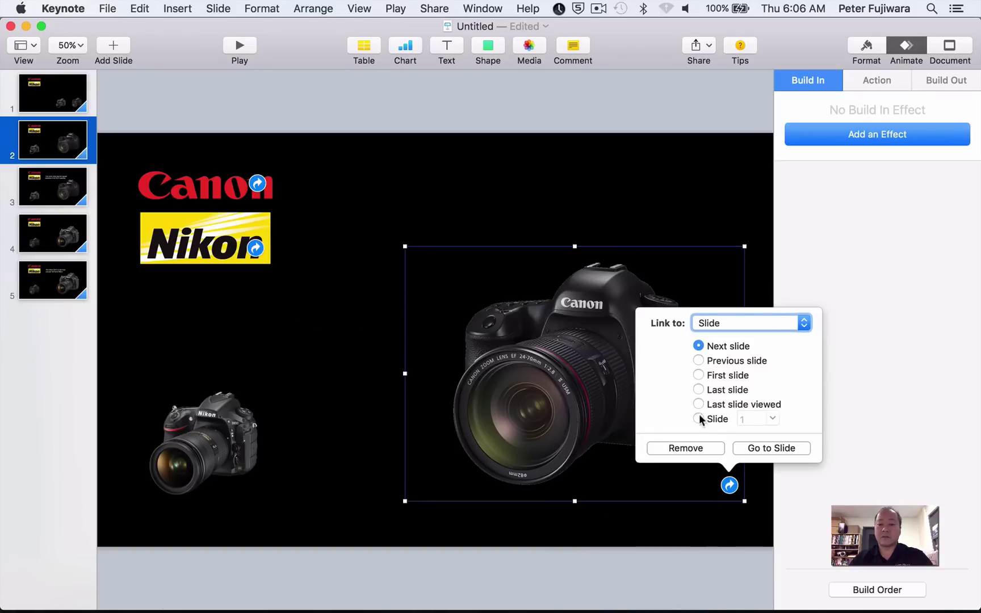
pyautogui.click(699, 419)
pyautogui.click(776, 448)
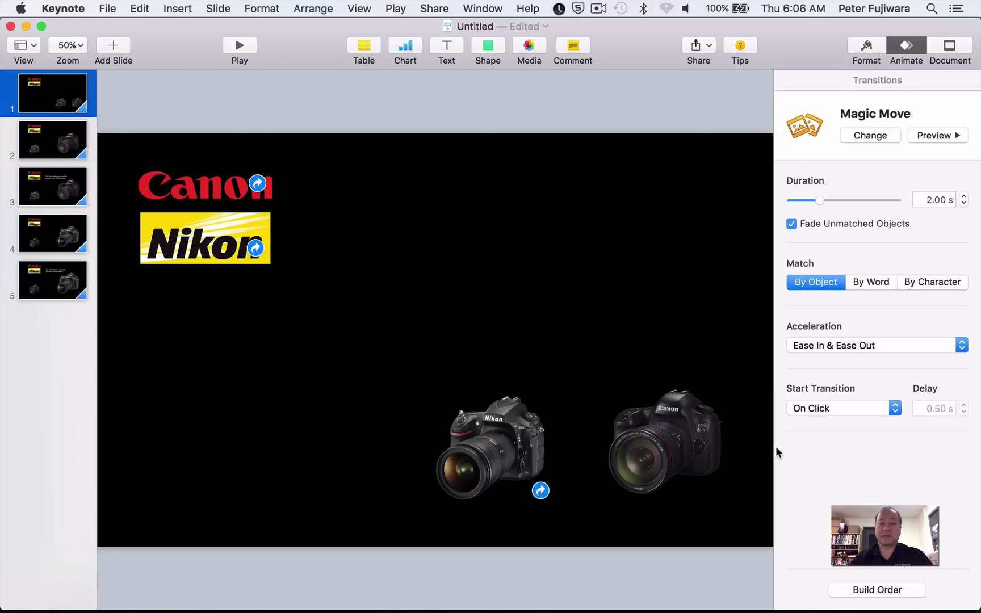
# Link slide 3's large Canon camera back to slide 1.
pyautogui.click(65, 212)
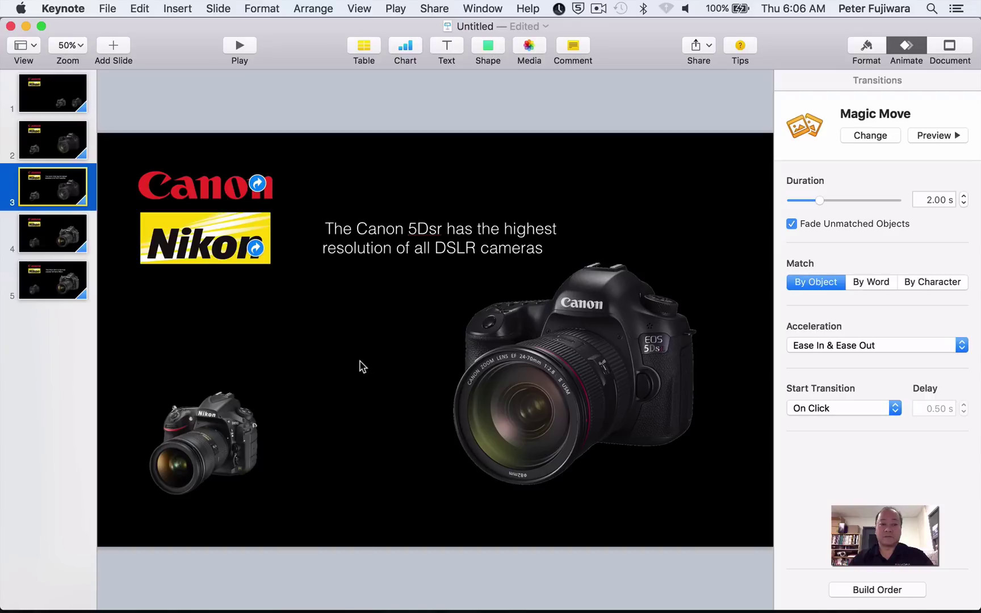
pyautogui.rightClick(513, 377)
pyautogui.click(593, 518)
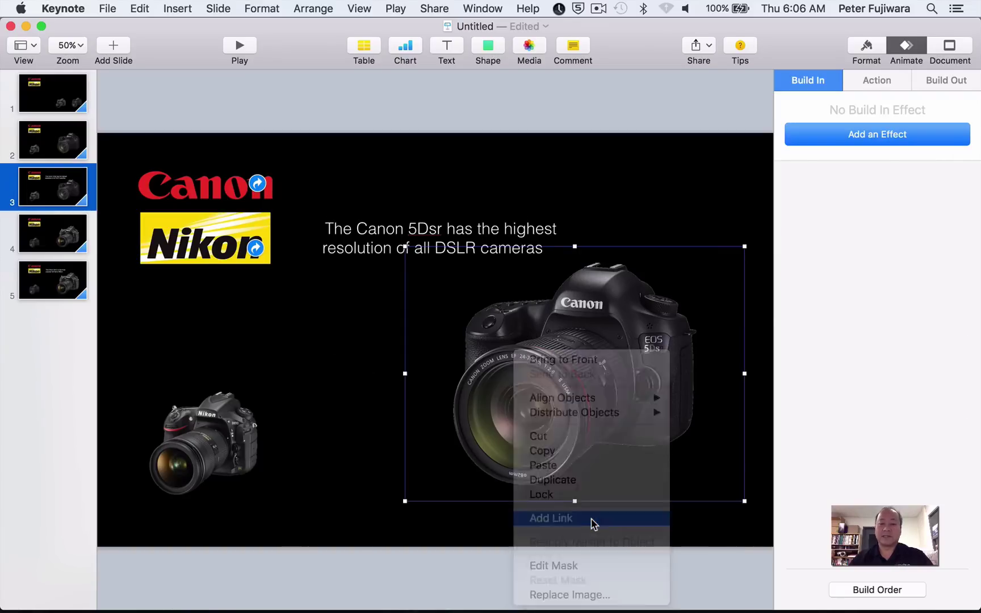
pyautogui.click(699, 419)
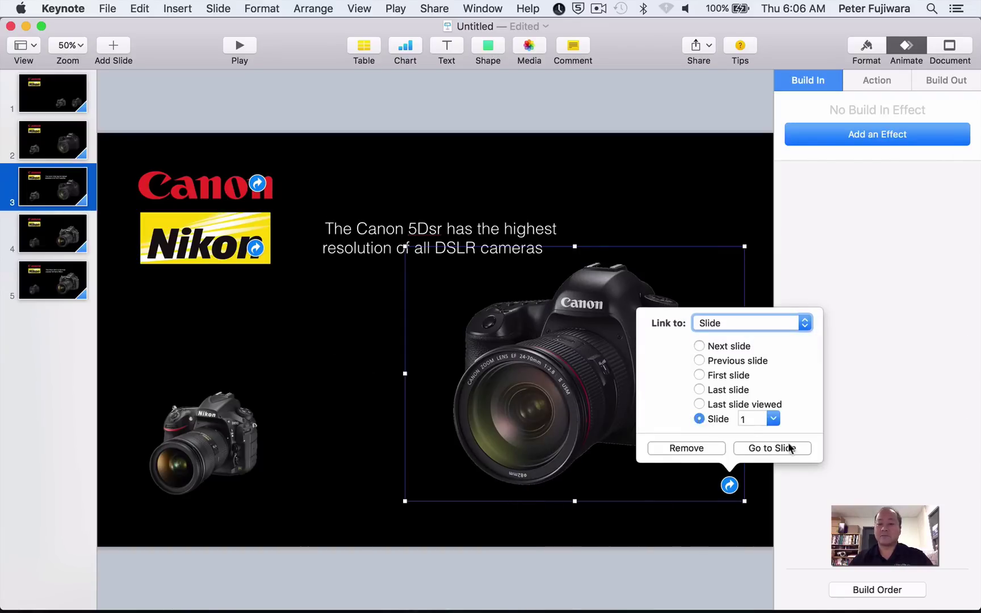
pyautogui.click(786, 449)
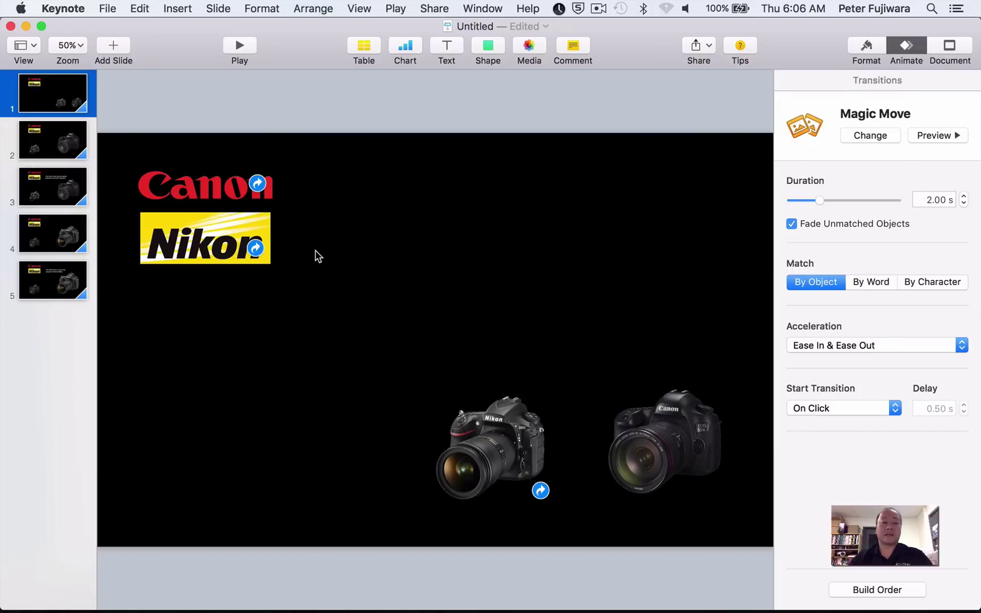
# Link the large Nikon camera on slide 4 back to slide 1.
pyautogui.click(69, 234)
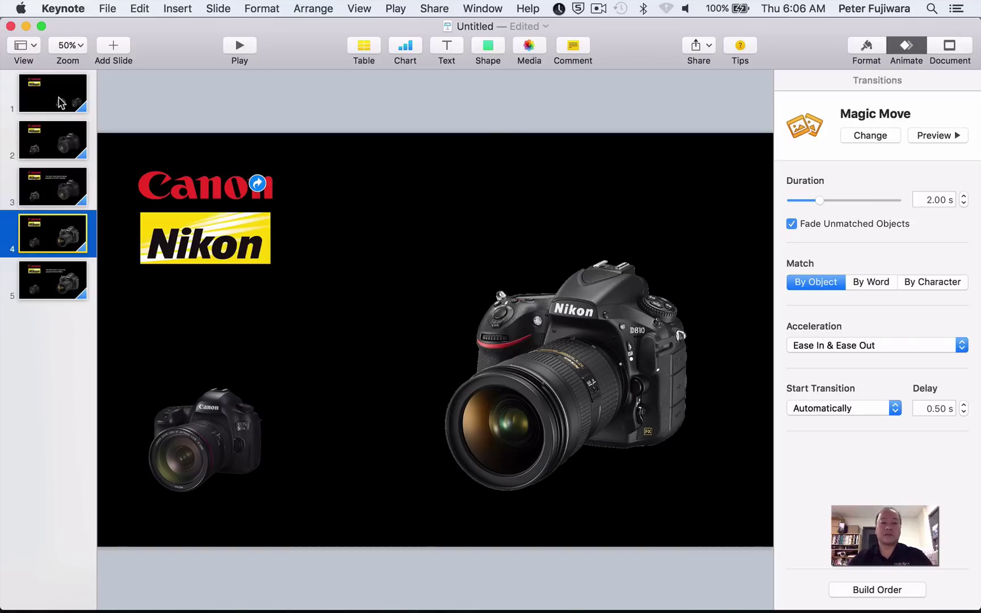
pyautogui.click(590, 391)
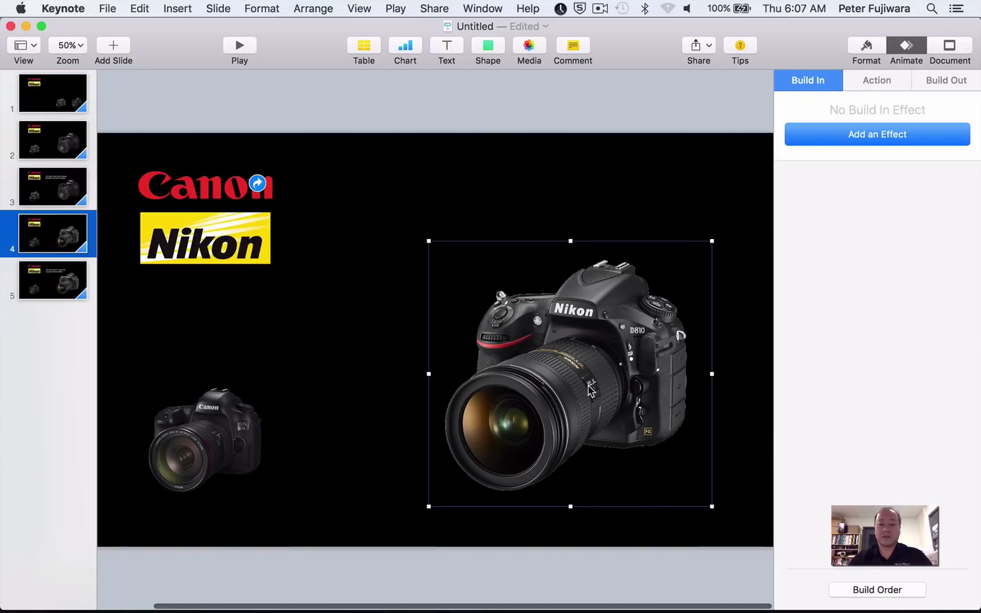
pyautogui.rightClick(589, 389)
pyautogui.click(647, 517)
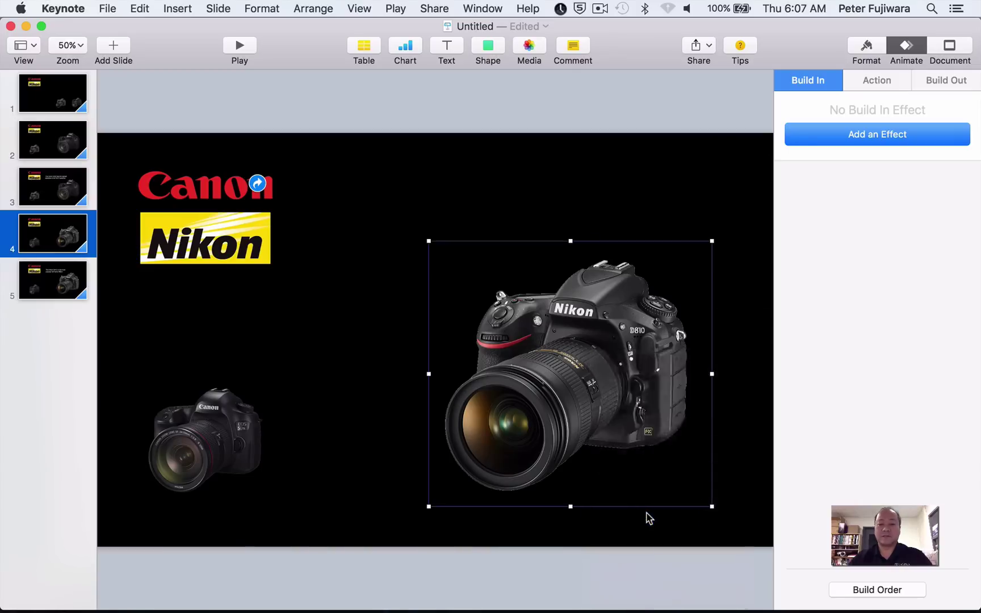
pyautogui.click(667, 424)
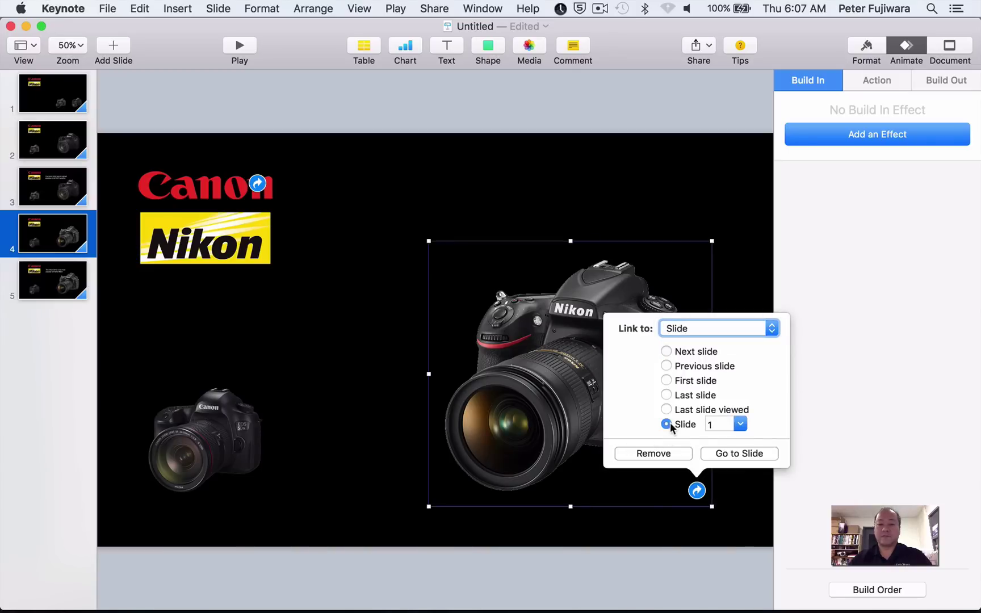
pyautogui.click(744, 453)
# Link slide 5's large Nikon camera back to slide 1, ending on slide 1.
pyautogui.click(47, 291)
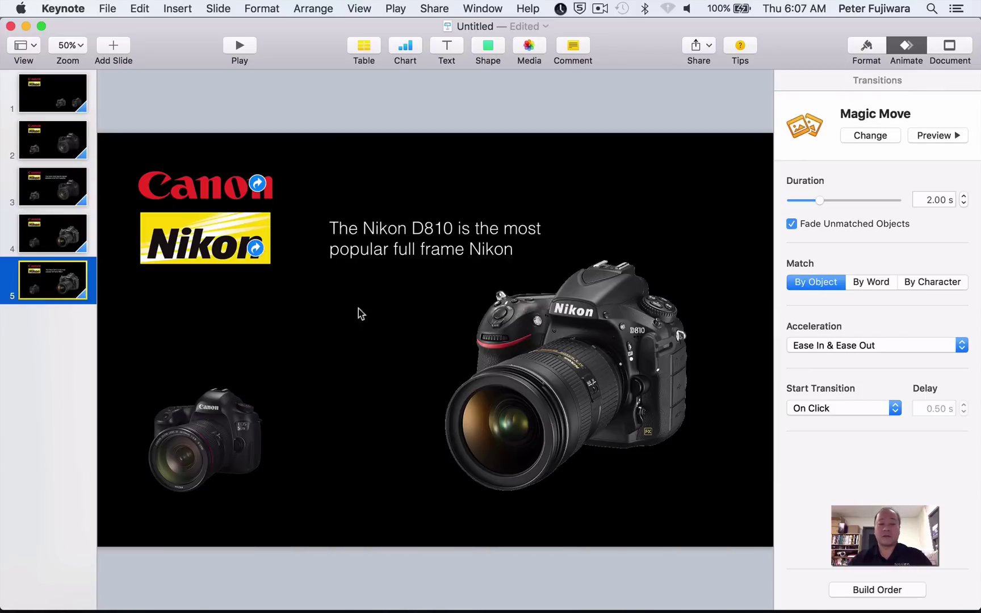
pyautogui.rightClick(500, 375)
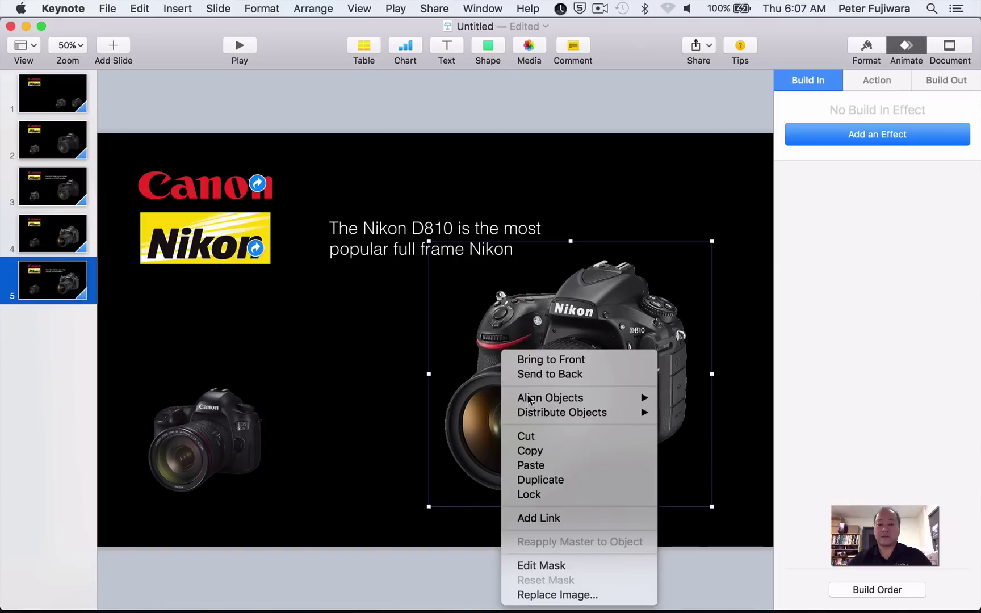
pyautogui.click(580, 518)
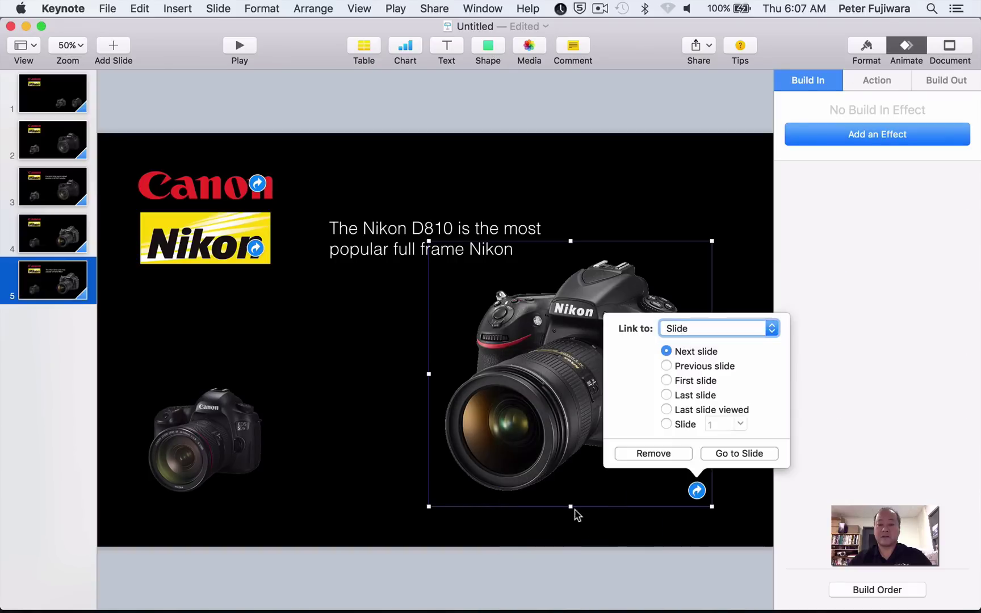
pyautogui.click(667, 424)
pyautogui.click(736, 454)
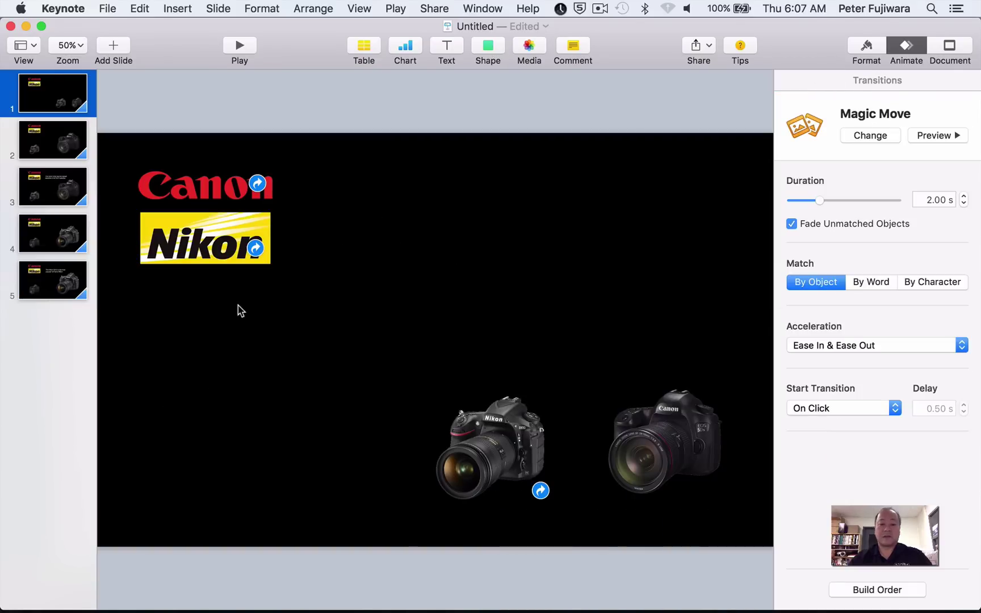
pyautogui.click(62, 100)
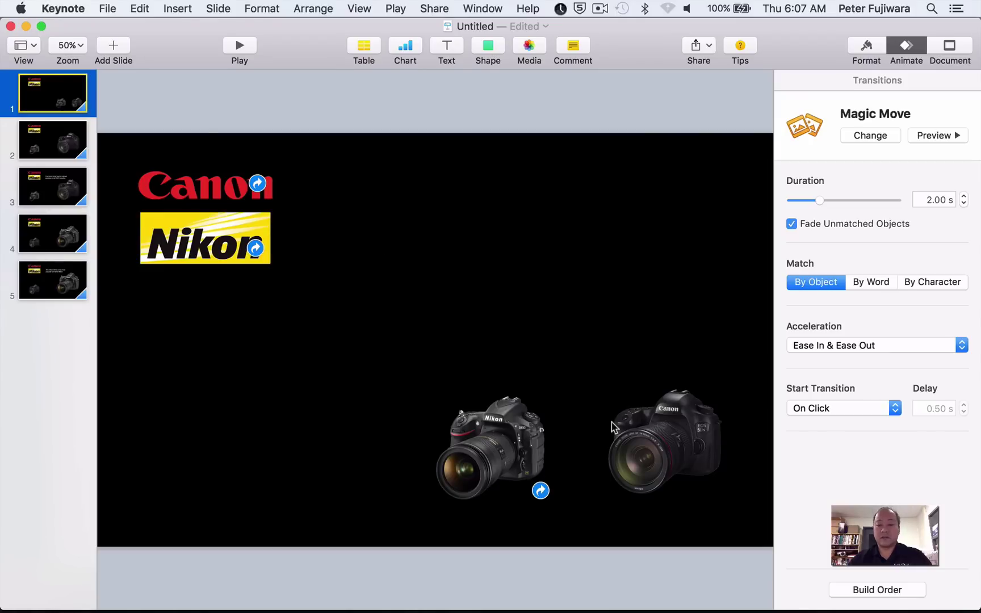
# Change the small Nikon camera's link on slide 1 to point to slide 4.
pyautogui.rightClick(511, 454)
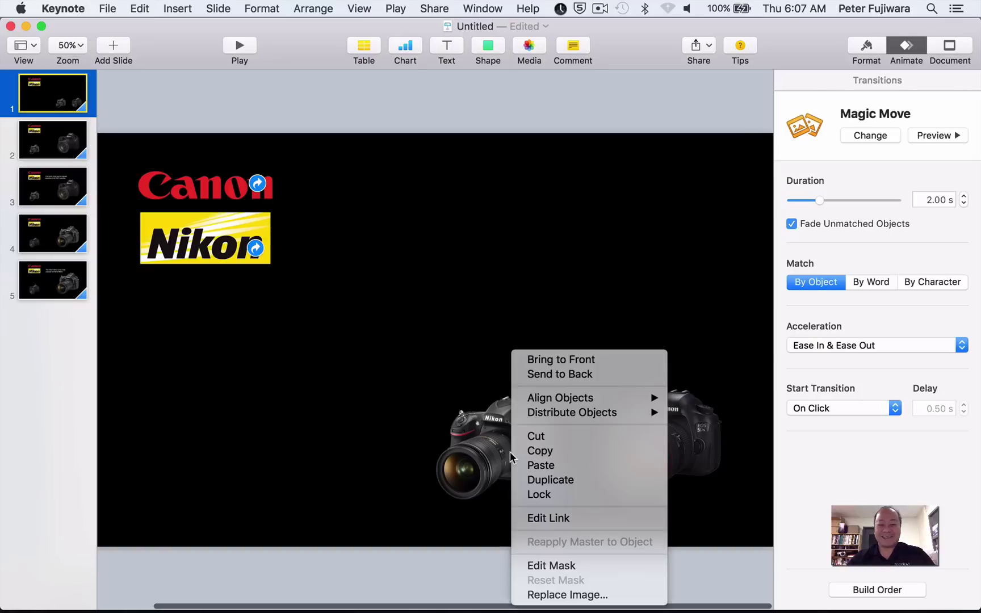
pyautogui.click(580, 518)
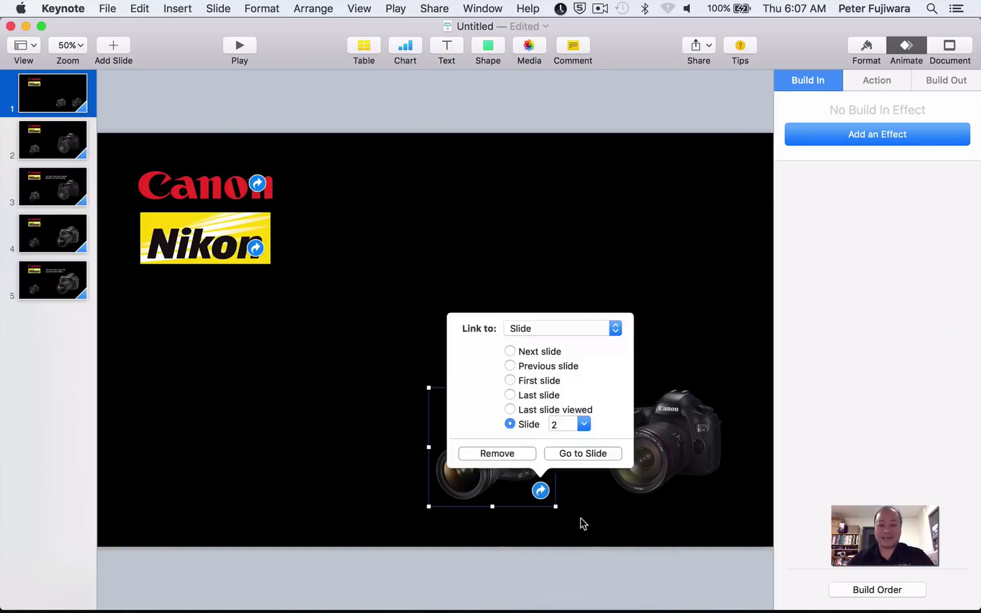
pyautogui.click(585, 425)
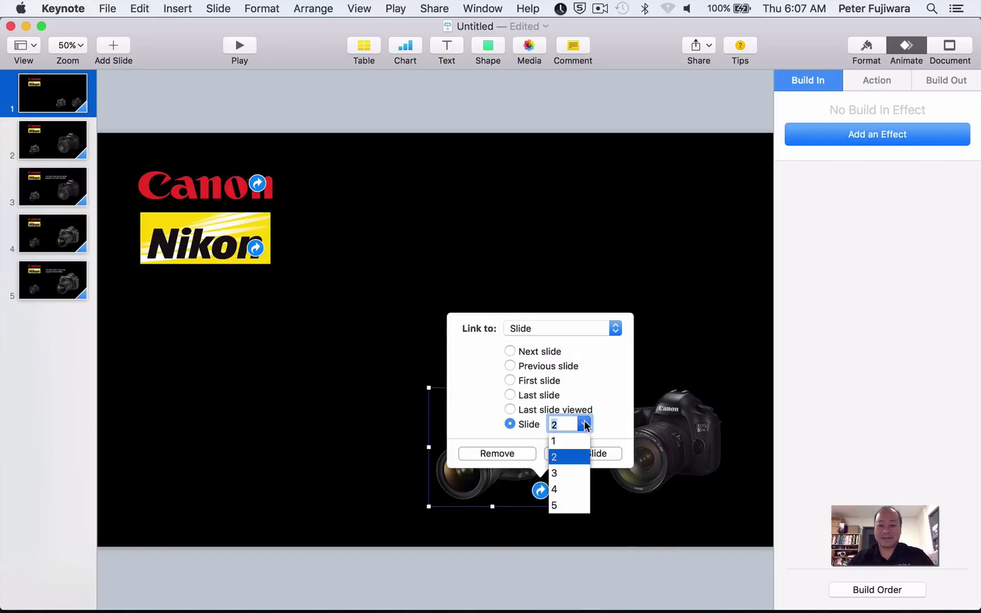
pyautogui.click(575, 489)
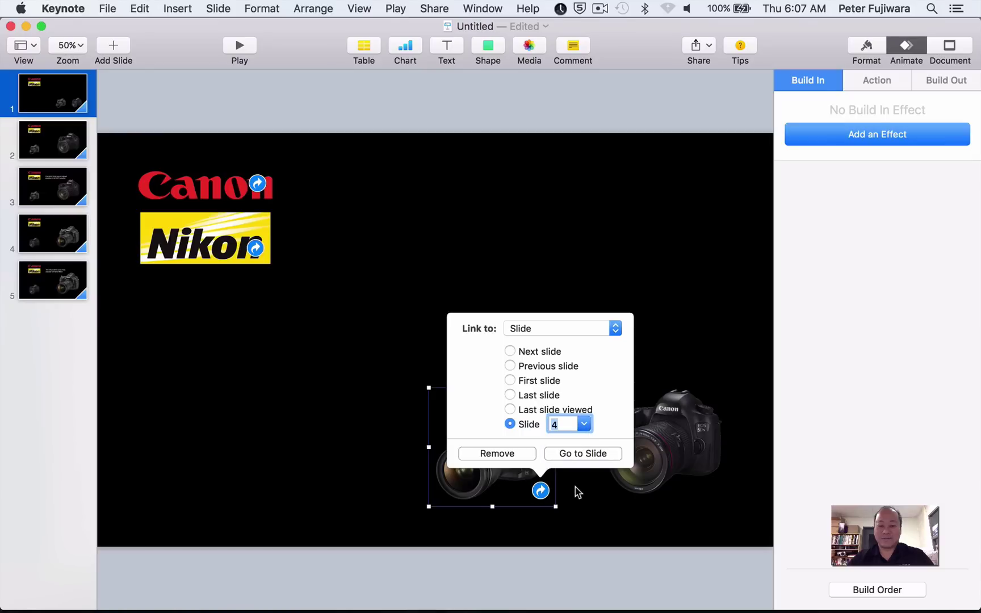
pyautogui.click(576, 454)
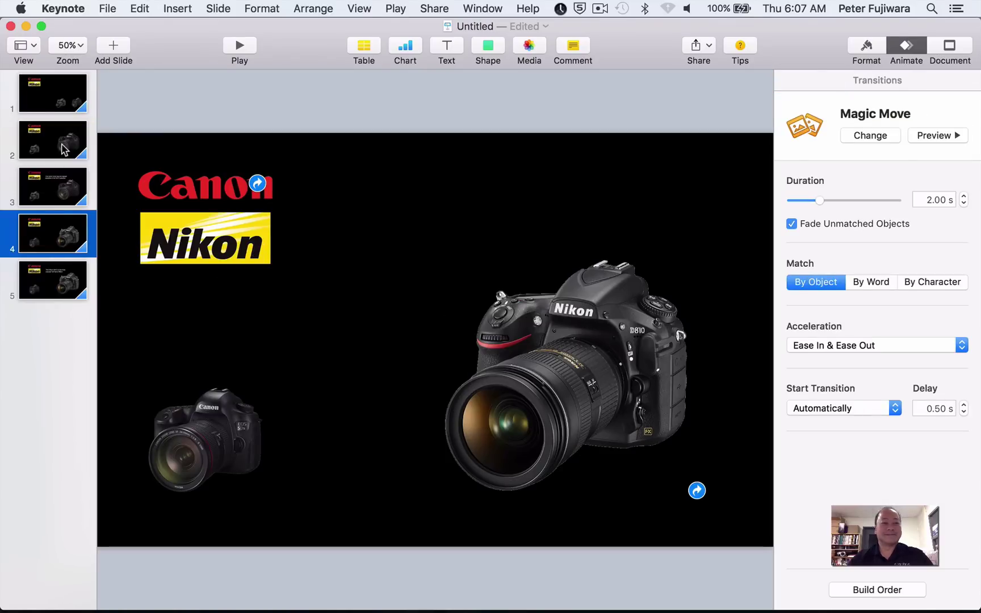
# Back on slide 1, link the small Canon camera to slide 2.
pyautogui.click(67, 183)
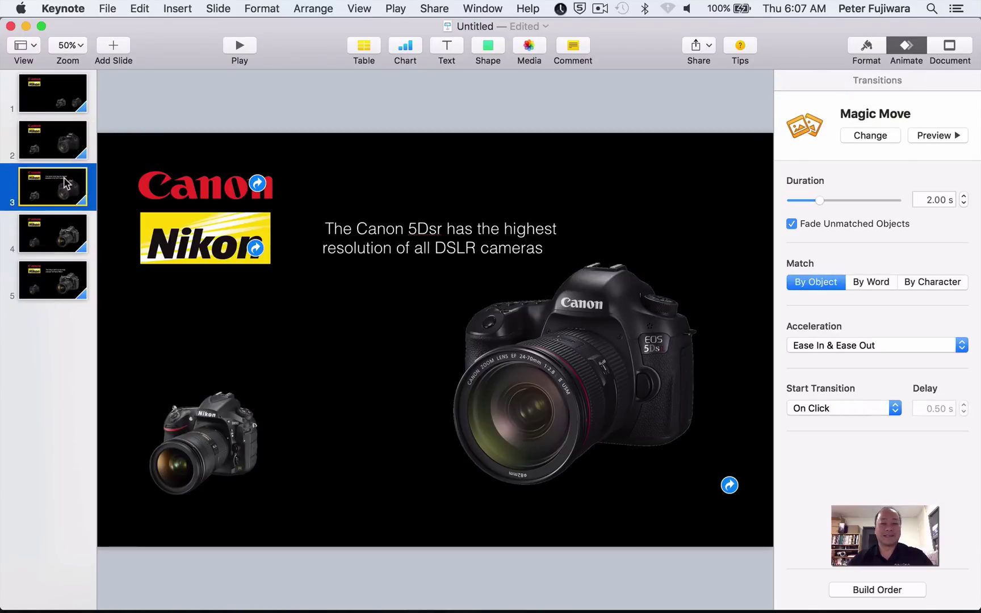
pyautogui.click(67, 151)
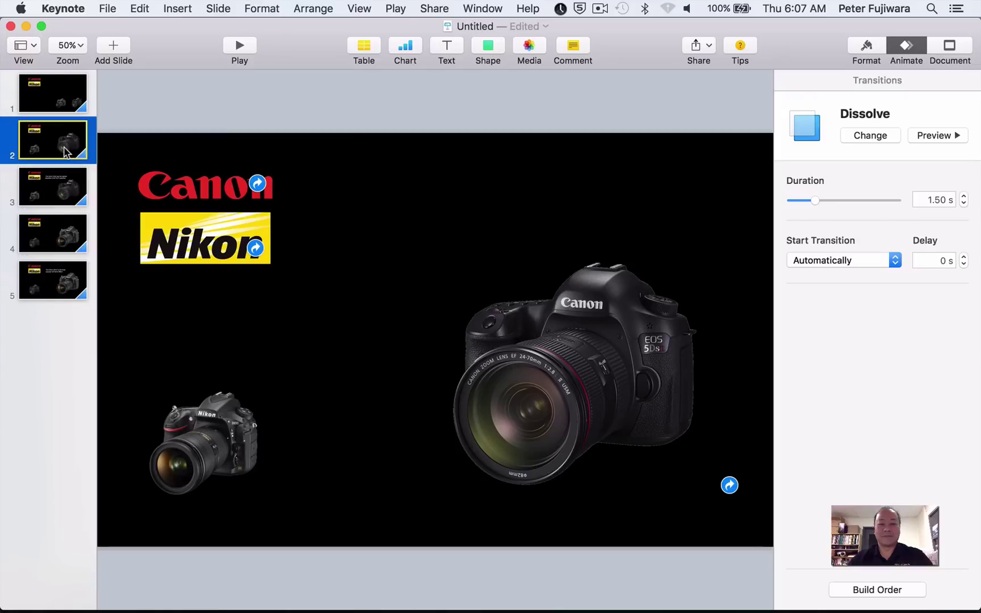
pyautogui.click(63, 105)
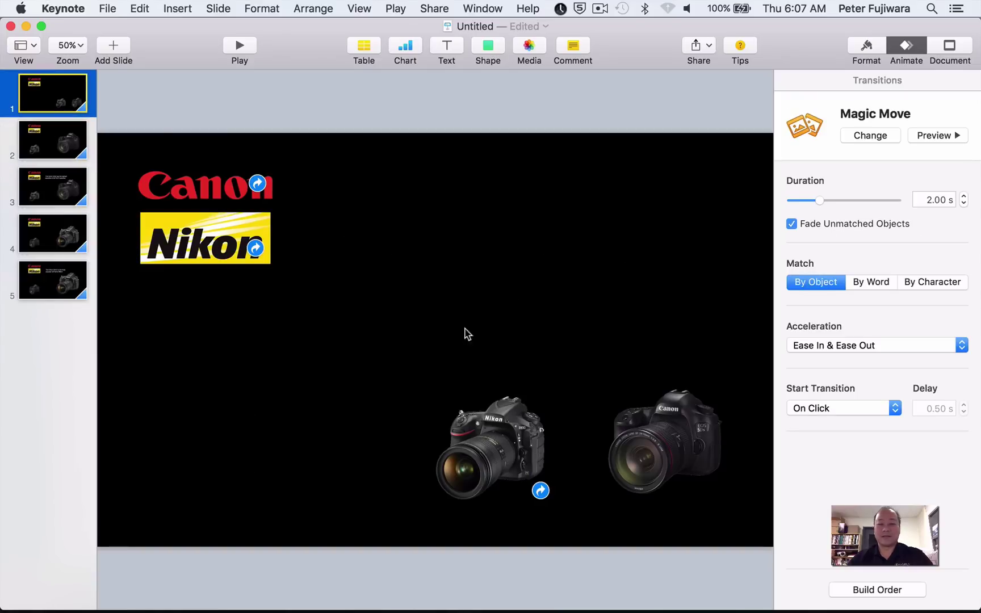
pyautogui.click(699, 463)
pyautogui.rightClick(698, 462)
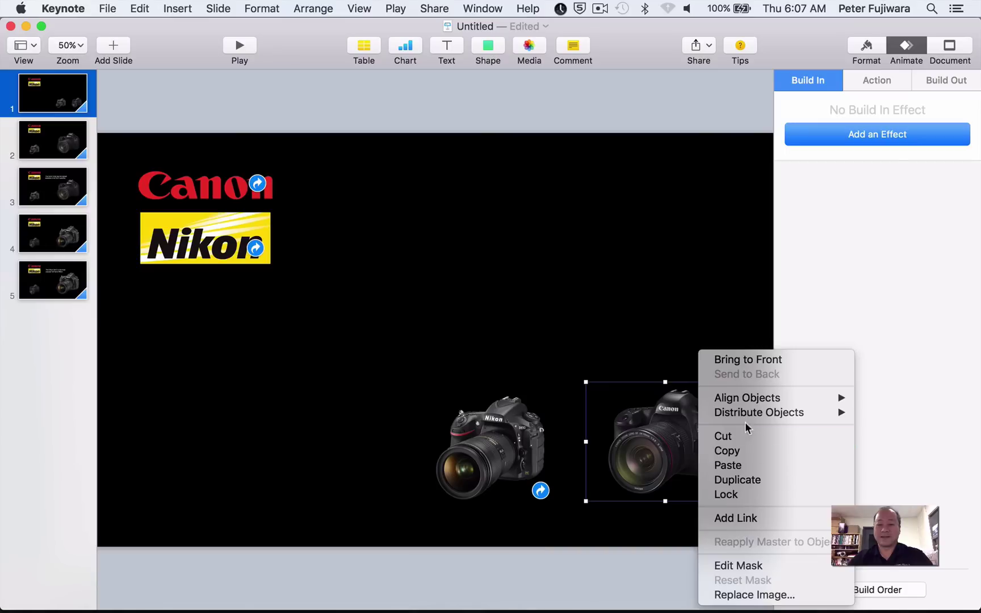
pyautogui.click(760, 518)
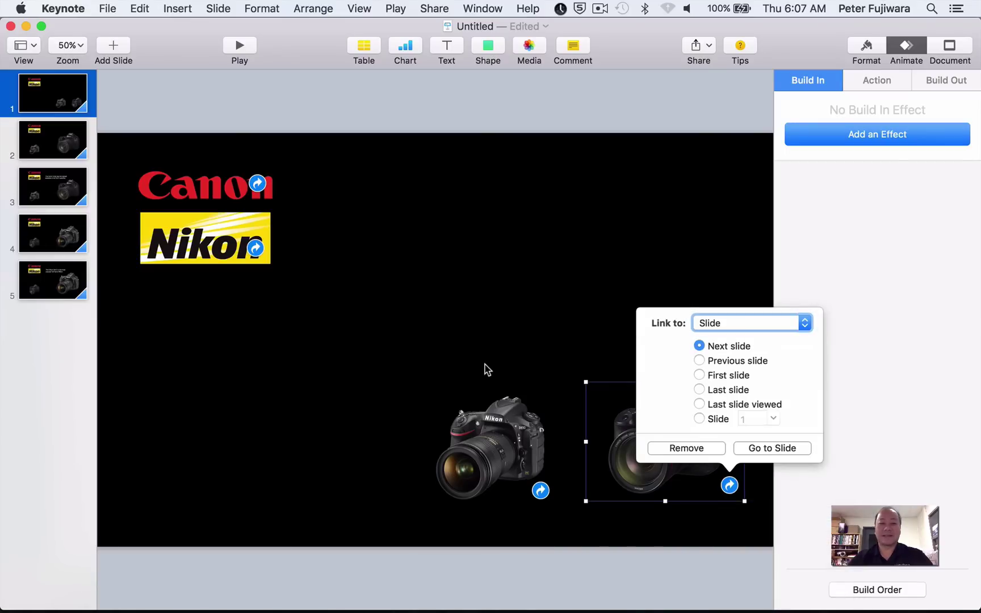
pyautogui.click(719, 418)
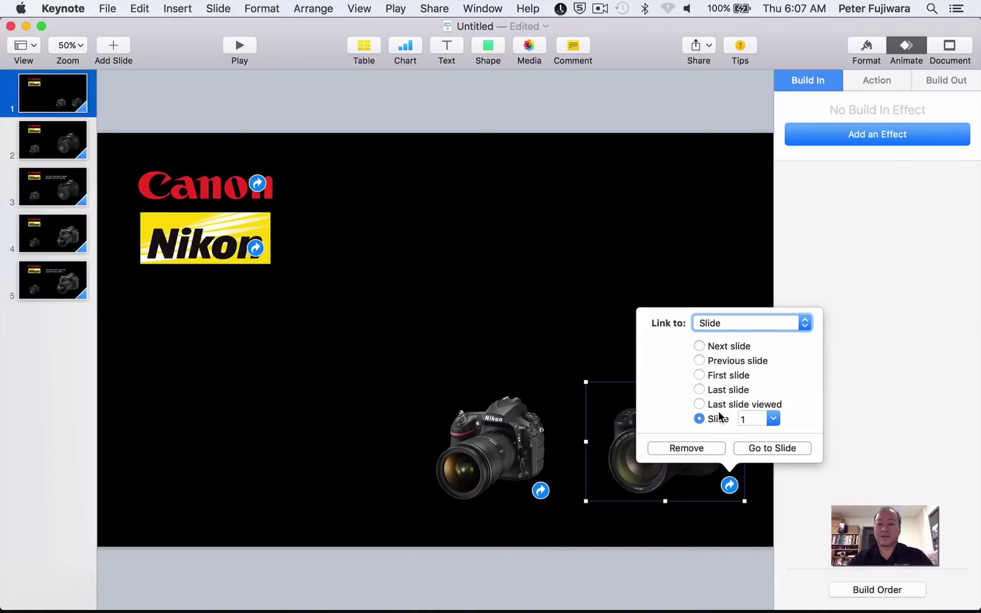
pyautogui.click(773, 419)
pyautogui.click(763, 450)
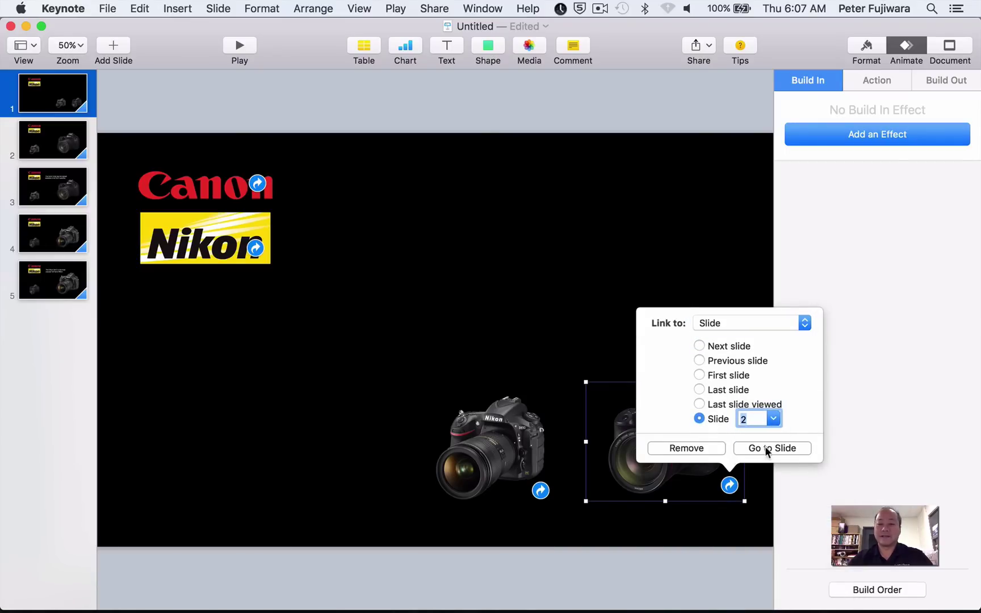
pyautogui.click(767, 448)
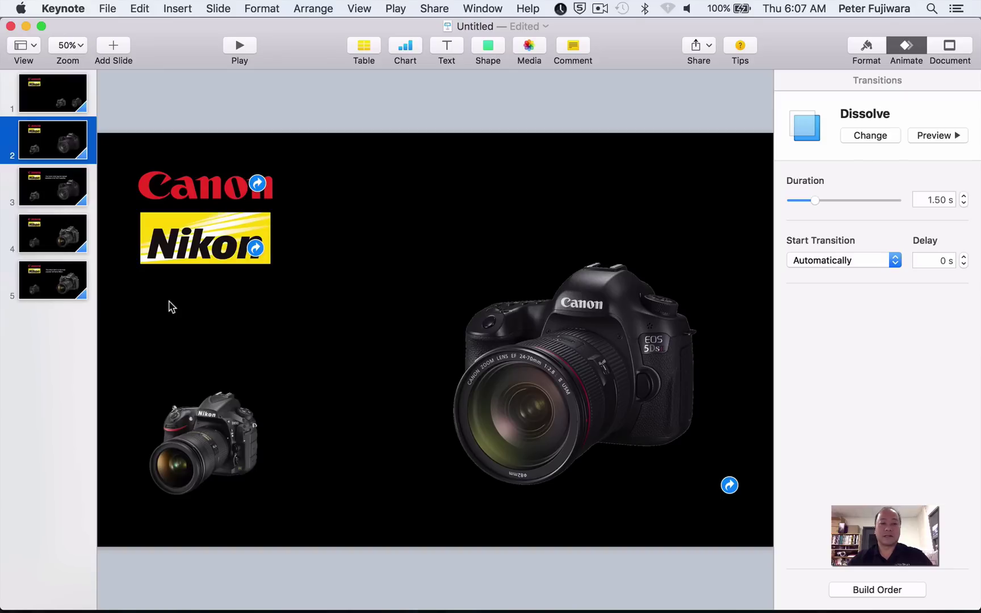
# Play the slideshow to test the camera and logo links.
pyautogui.click(238, 46)
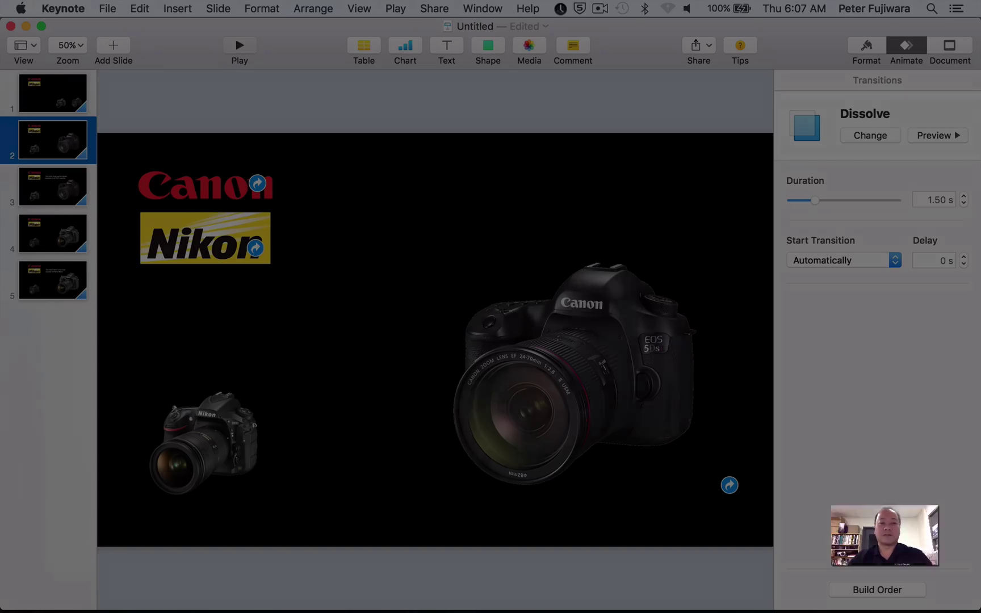